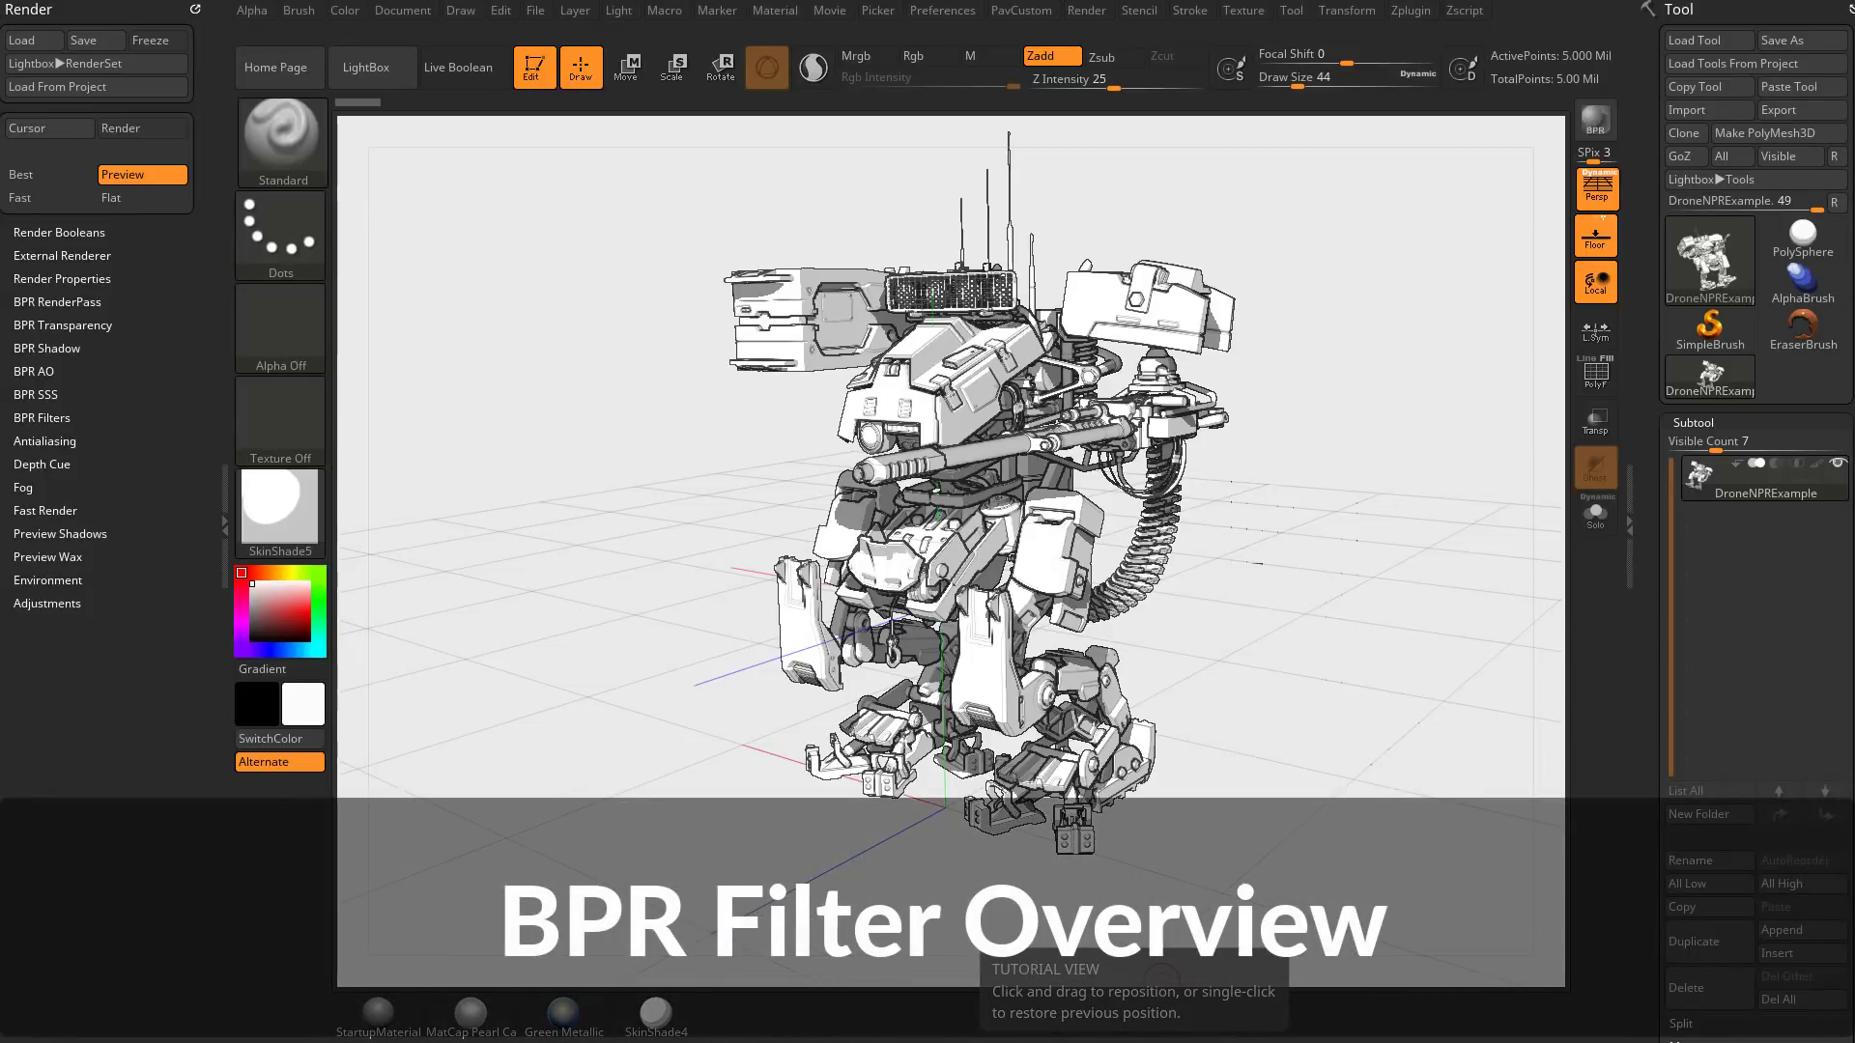
# Step: BPR-render the drone mech in its sketchy black-and-white style, then bring up LightBox
pyautogui.click(1597, 130)
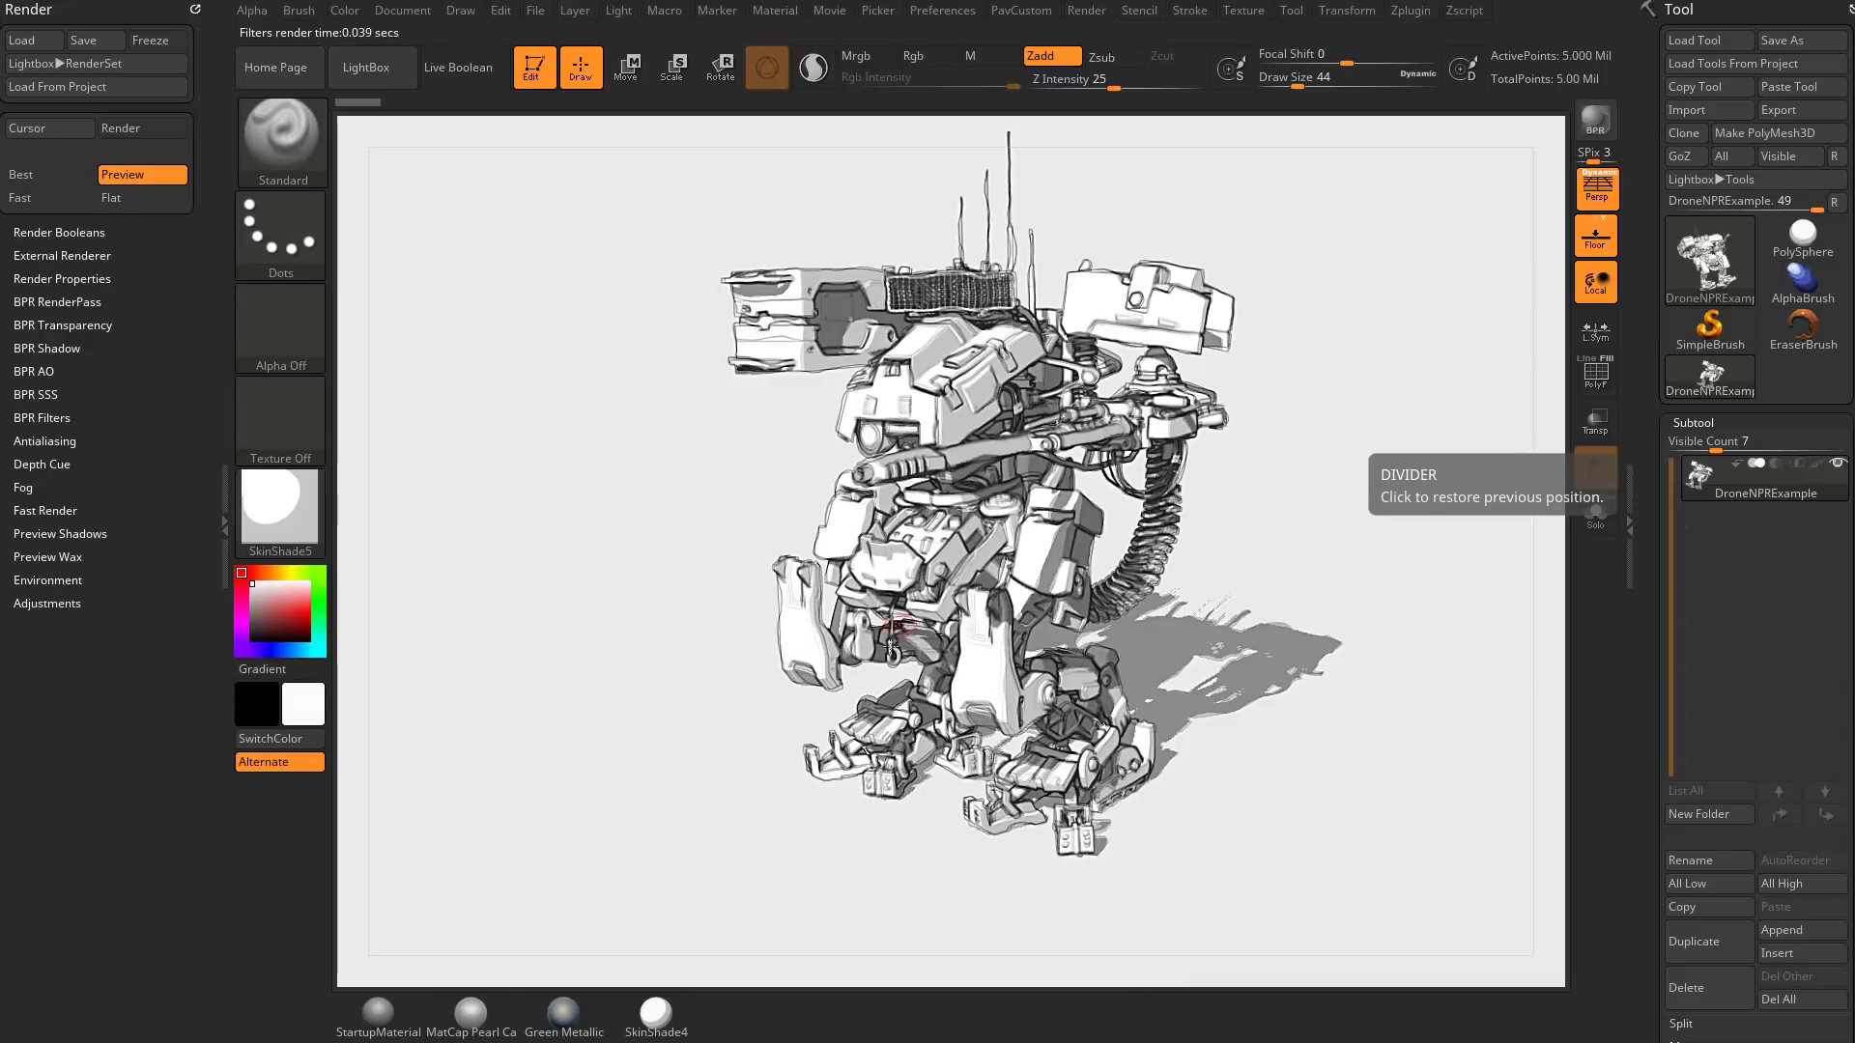
pyautogui.press(',')
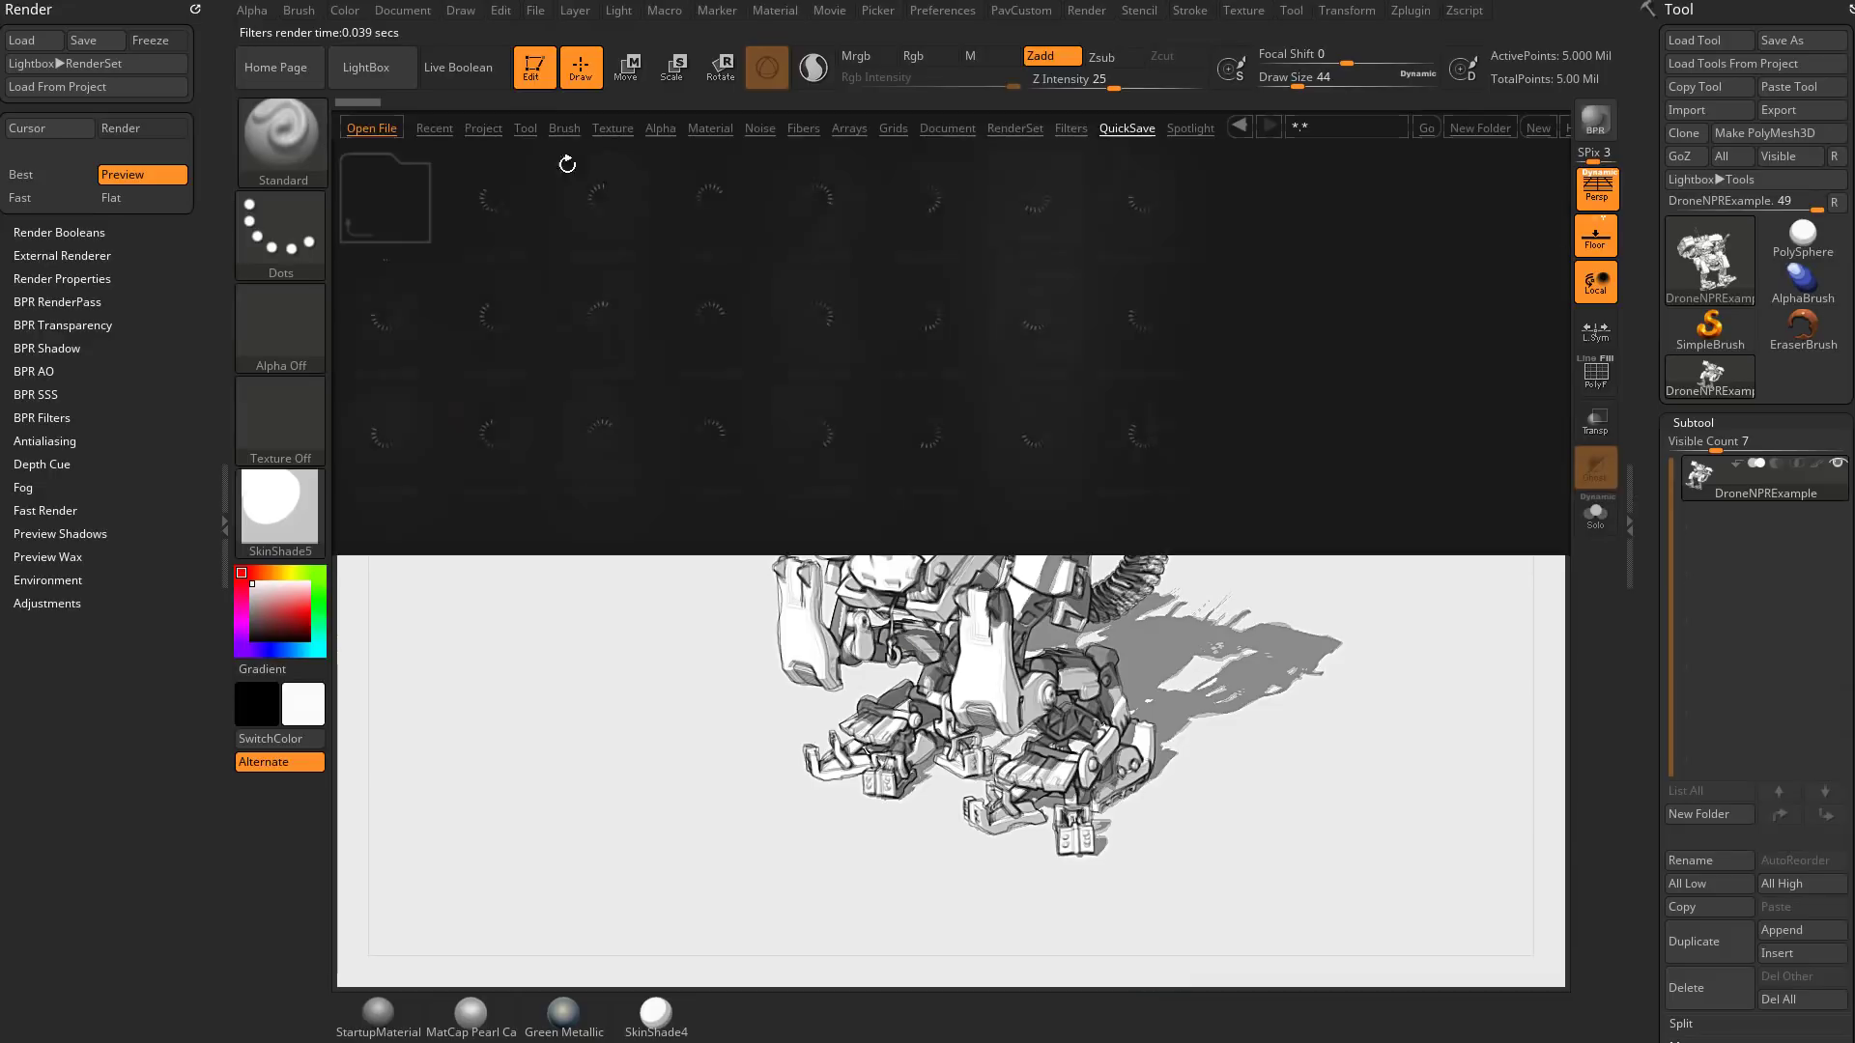
# Step: Browse LightBox's Project > NPR examples, check the Material diffuse curve, then undock Render and collapse the tray
pyautogui.click(483, 127)
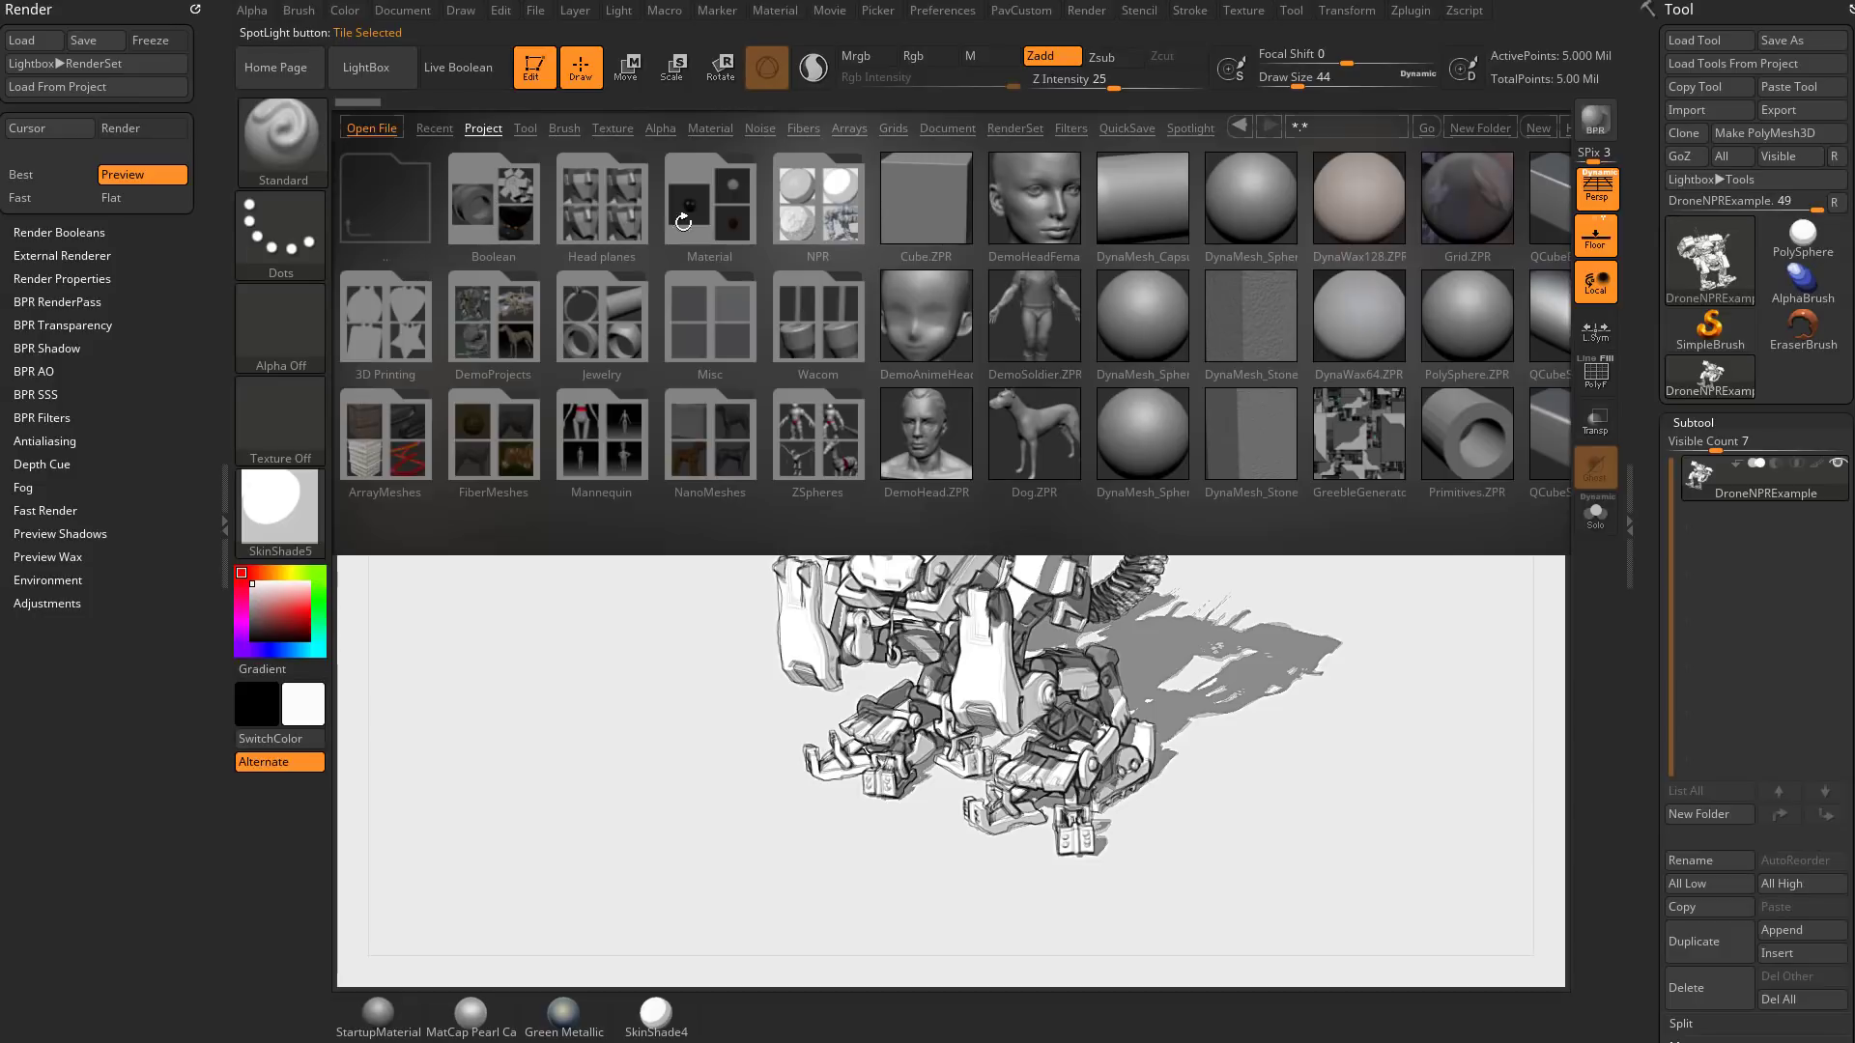
pyautogui.doubleClick(826, 213)
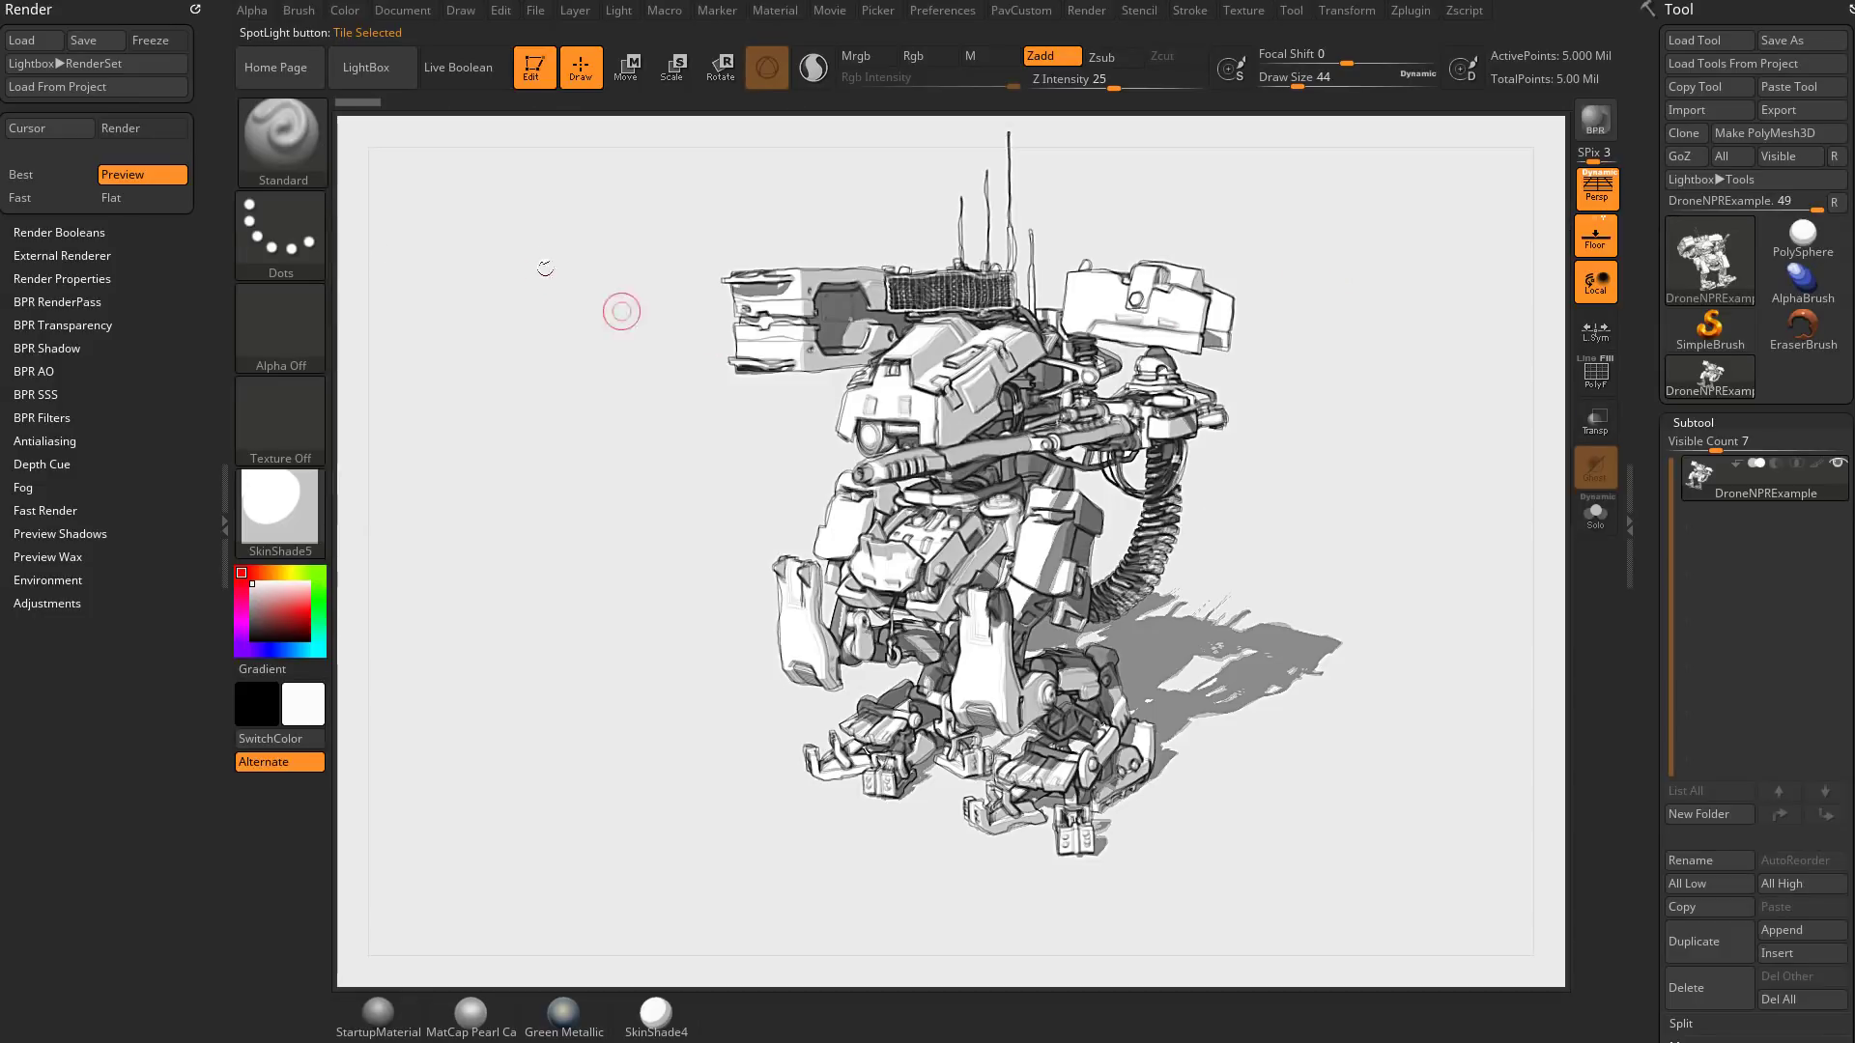
pyautogui.click(775, 9)
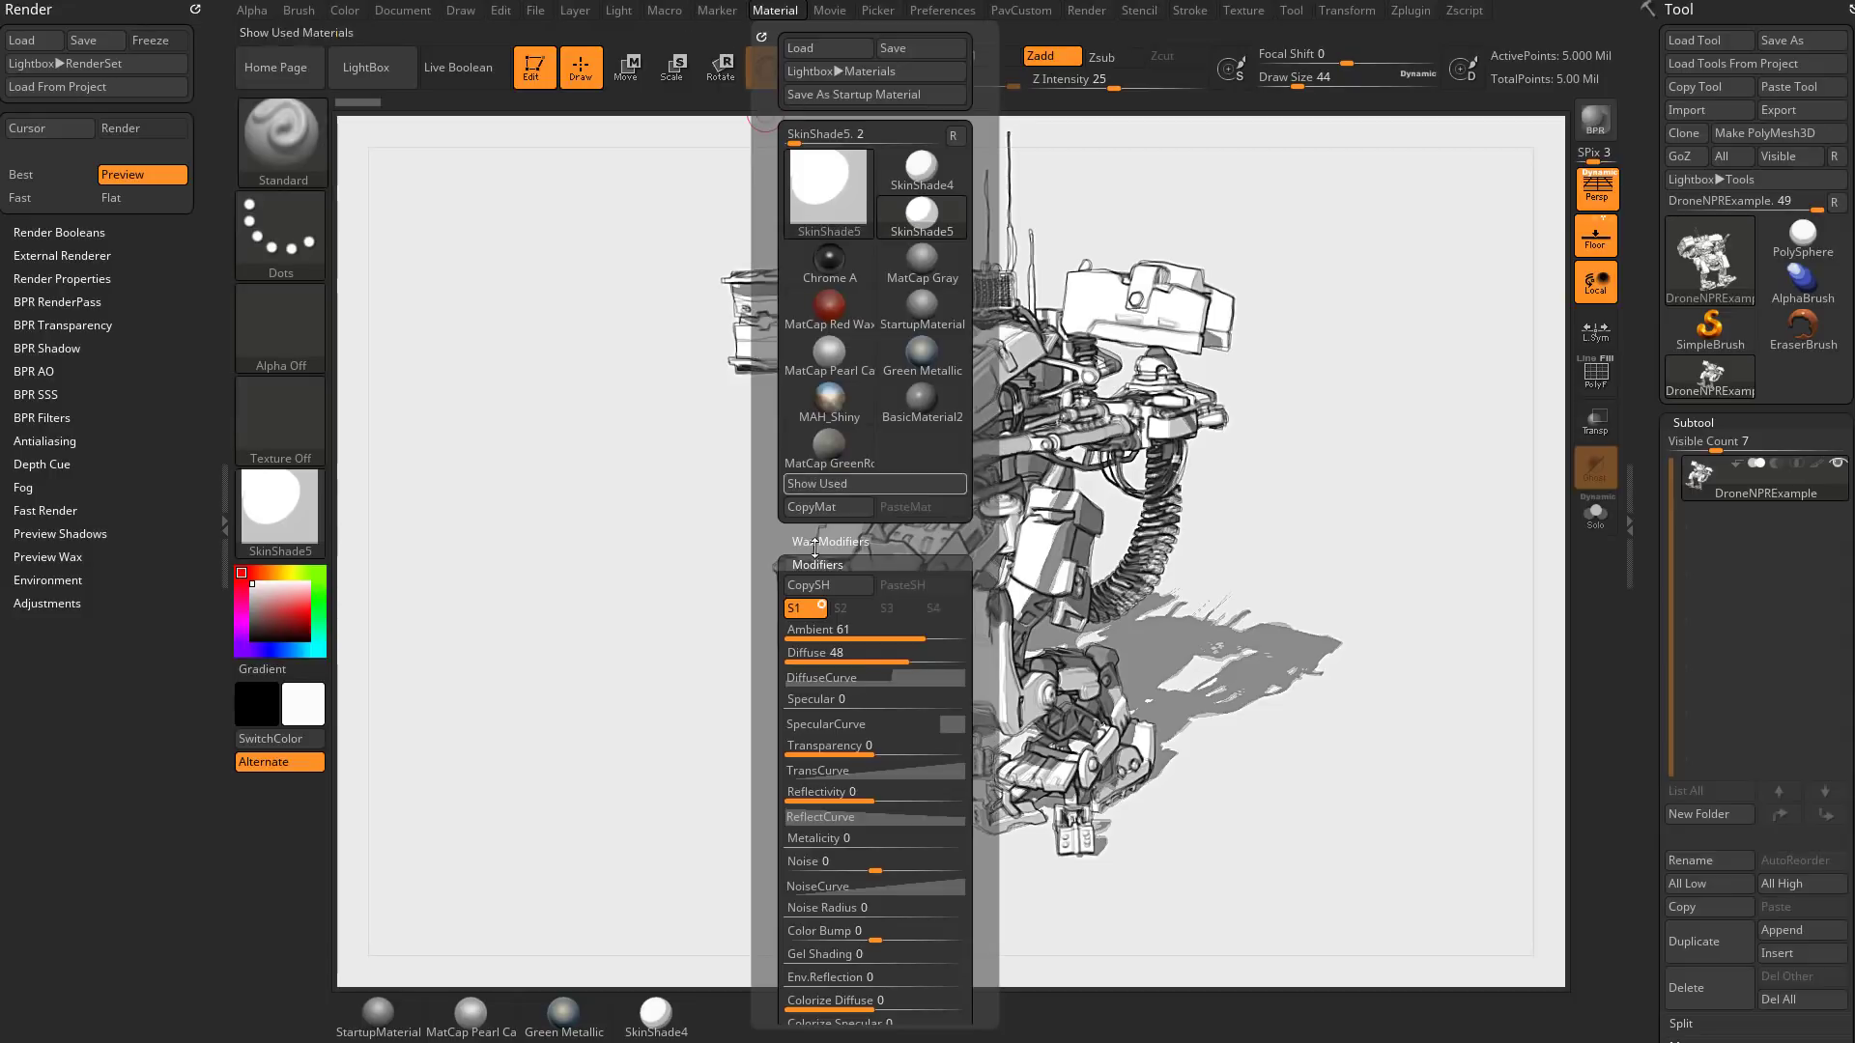
pyautogui.click(894, 546)
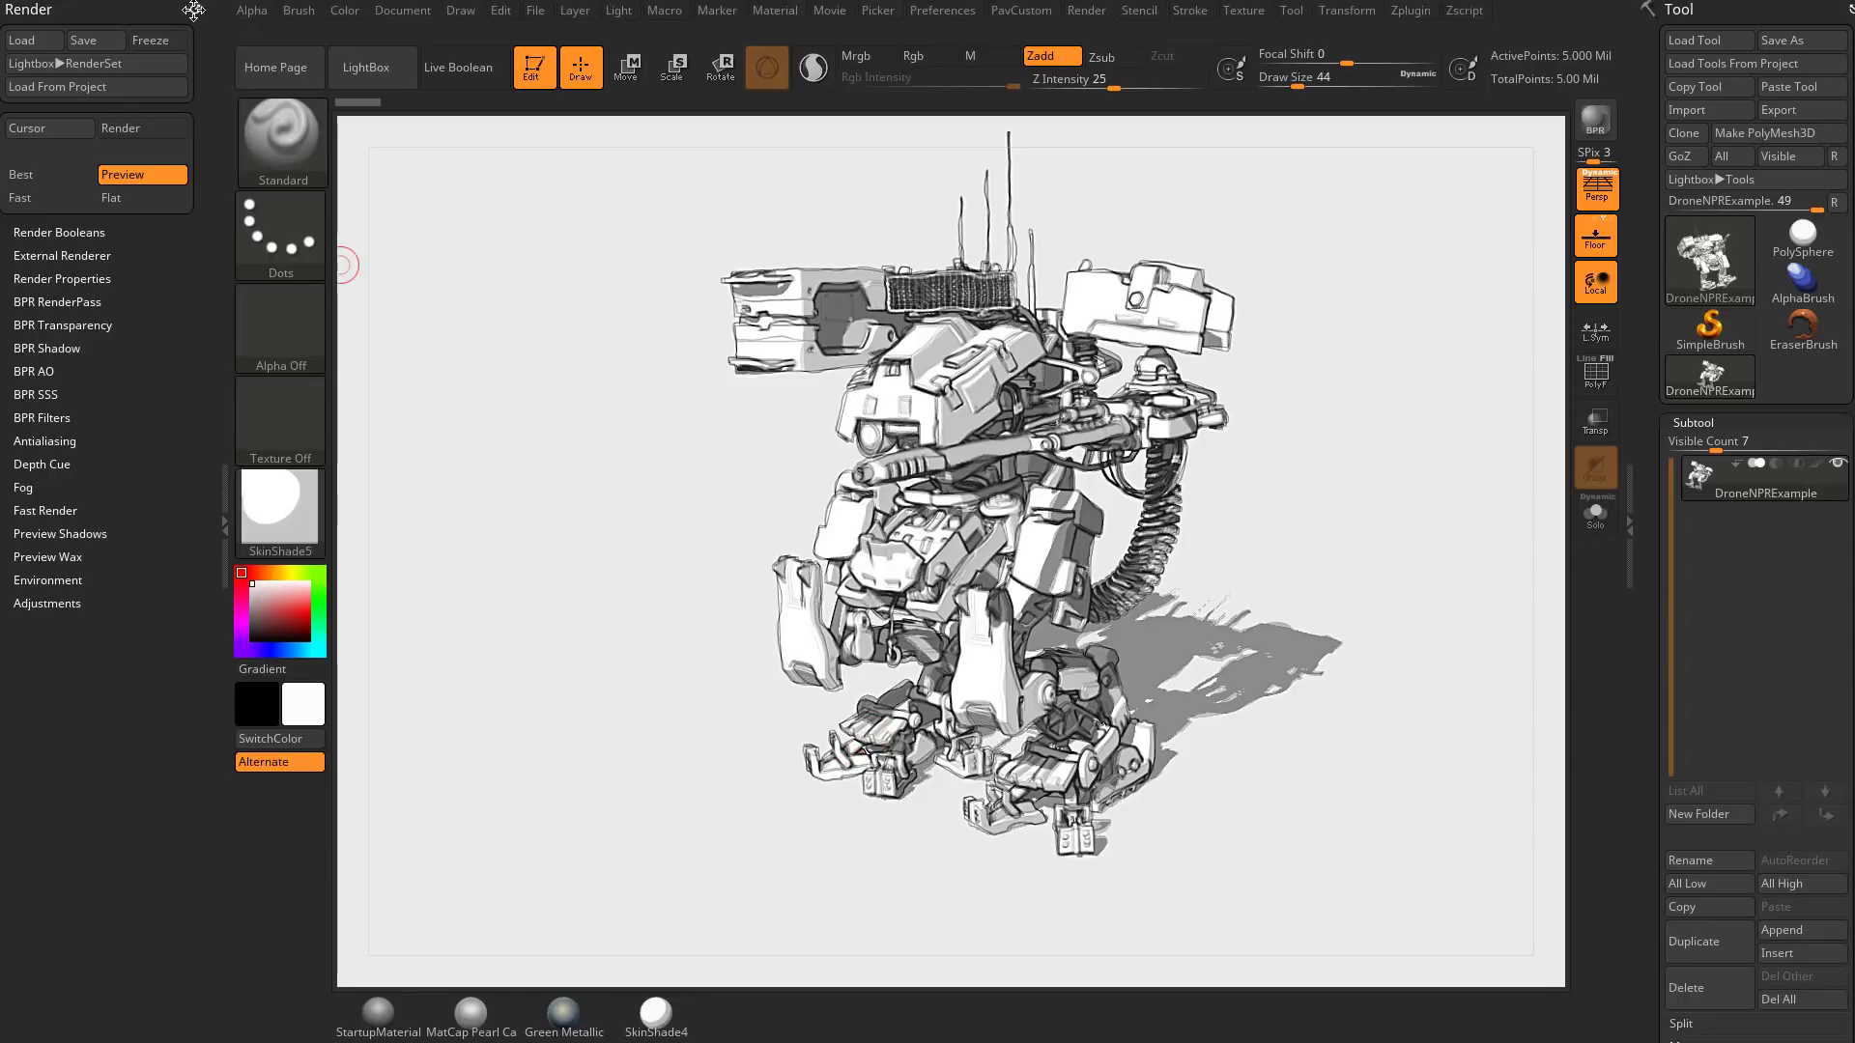
pyautogui.click(195, 10)
pyautogui.click(223, 493)
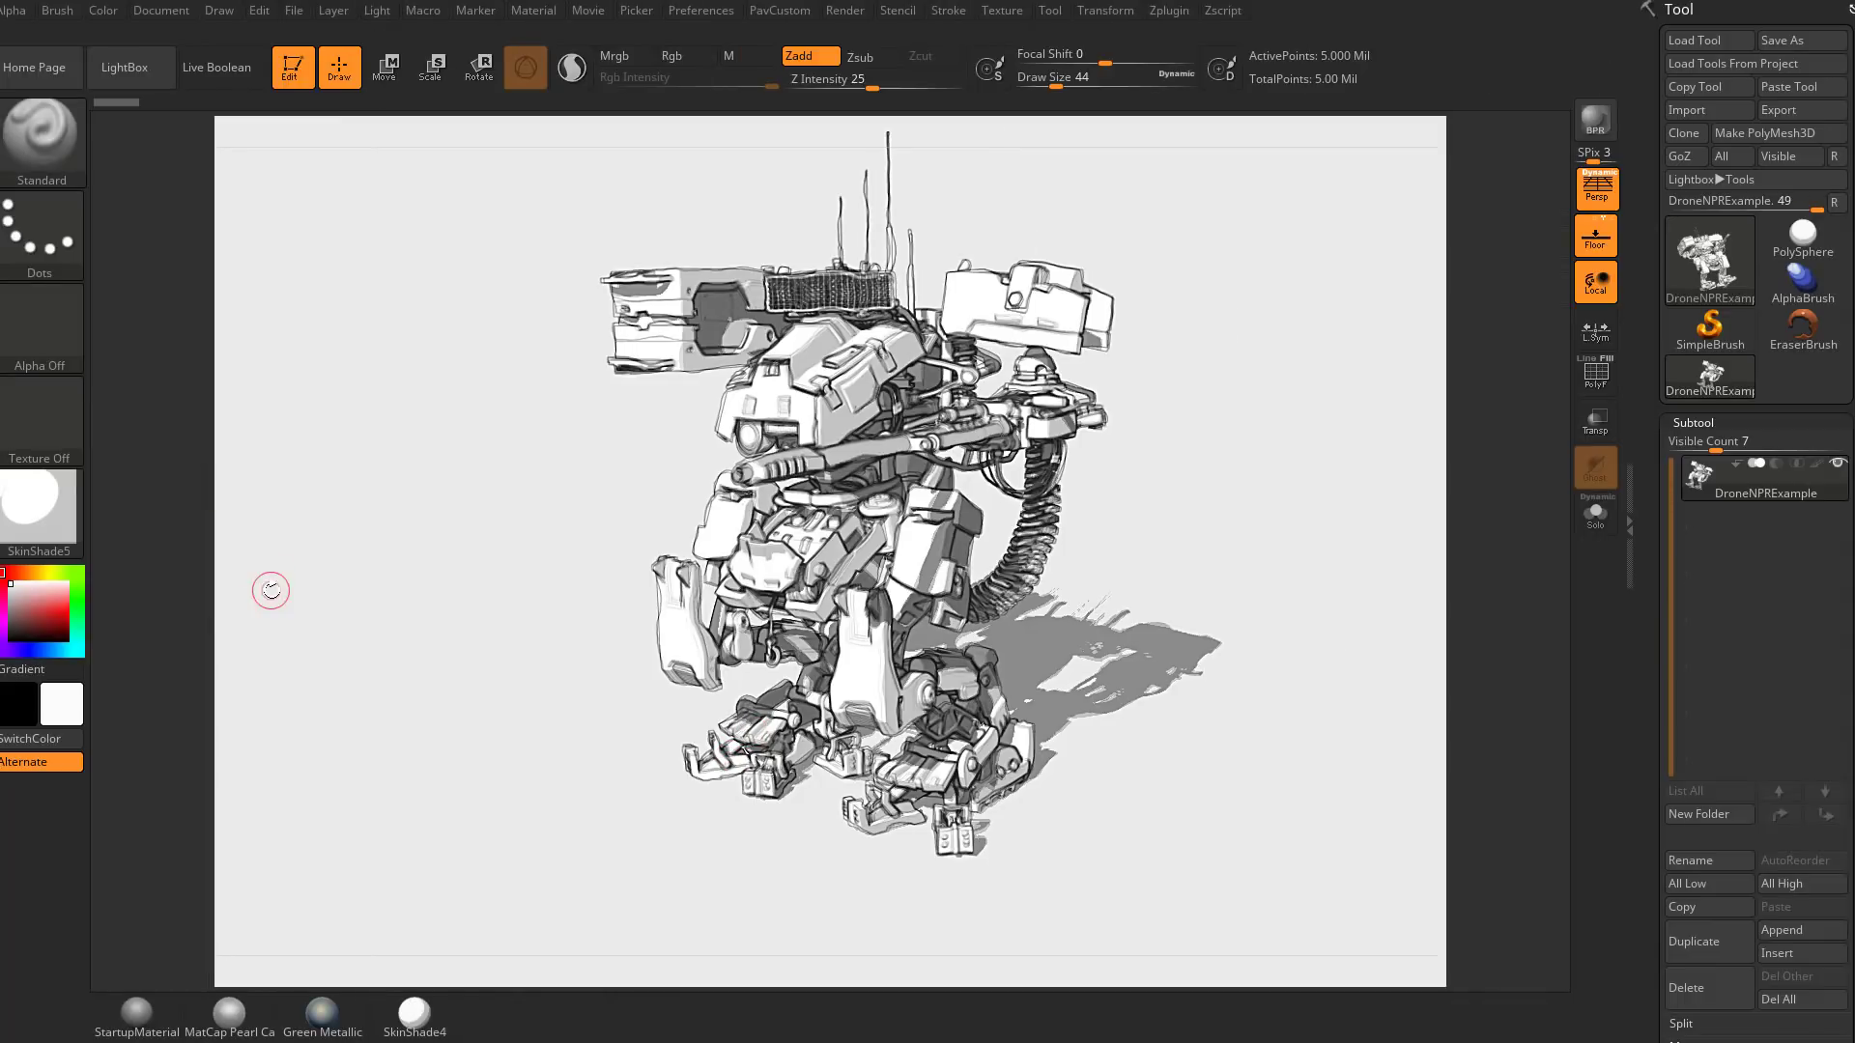
# Step: Reopen the left tray and dock the Render palette into it
pyautogui.click(92, 526)
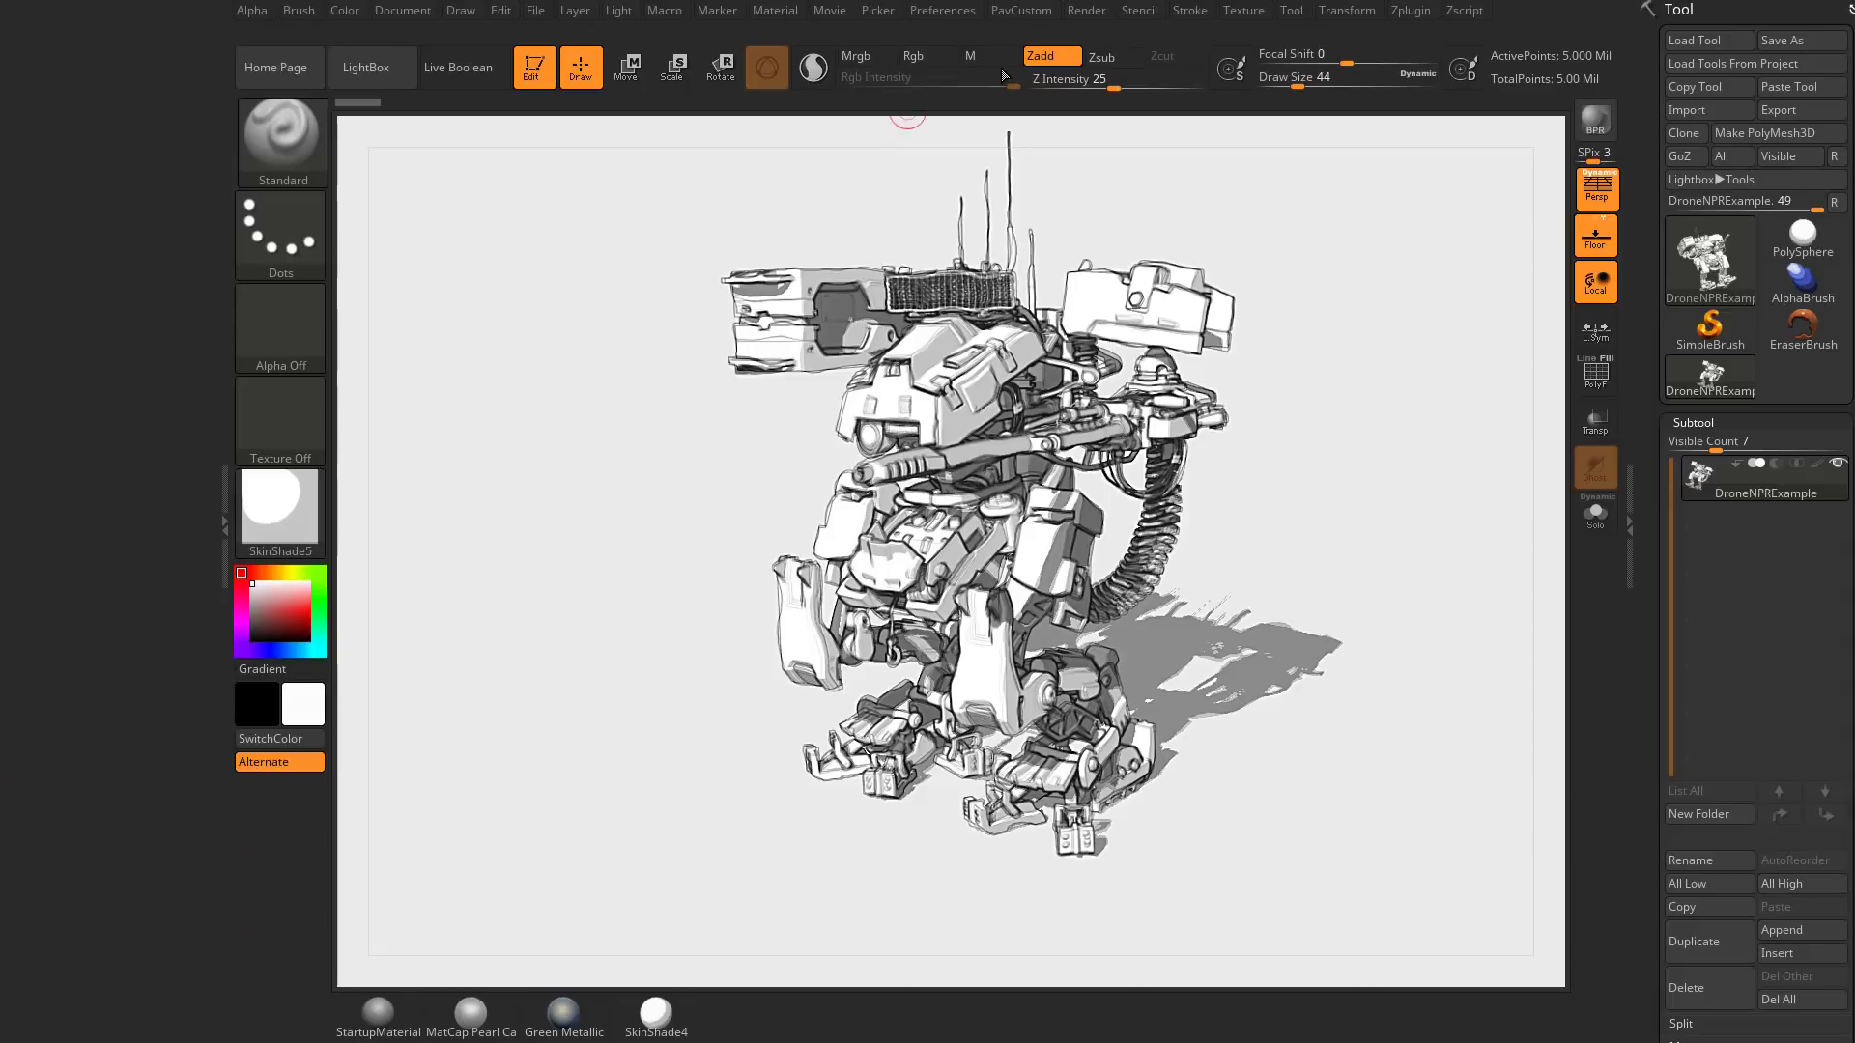
pyautogui.click(1086, 10)
pyautogui.moveTo(1076, 32); pyautogui.dragTo(94, 196)
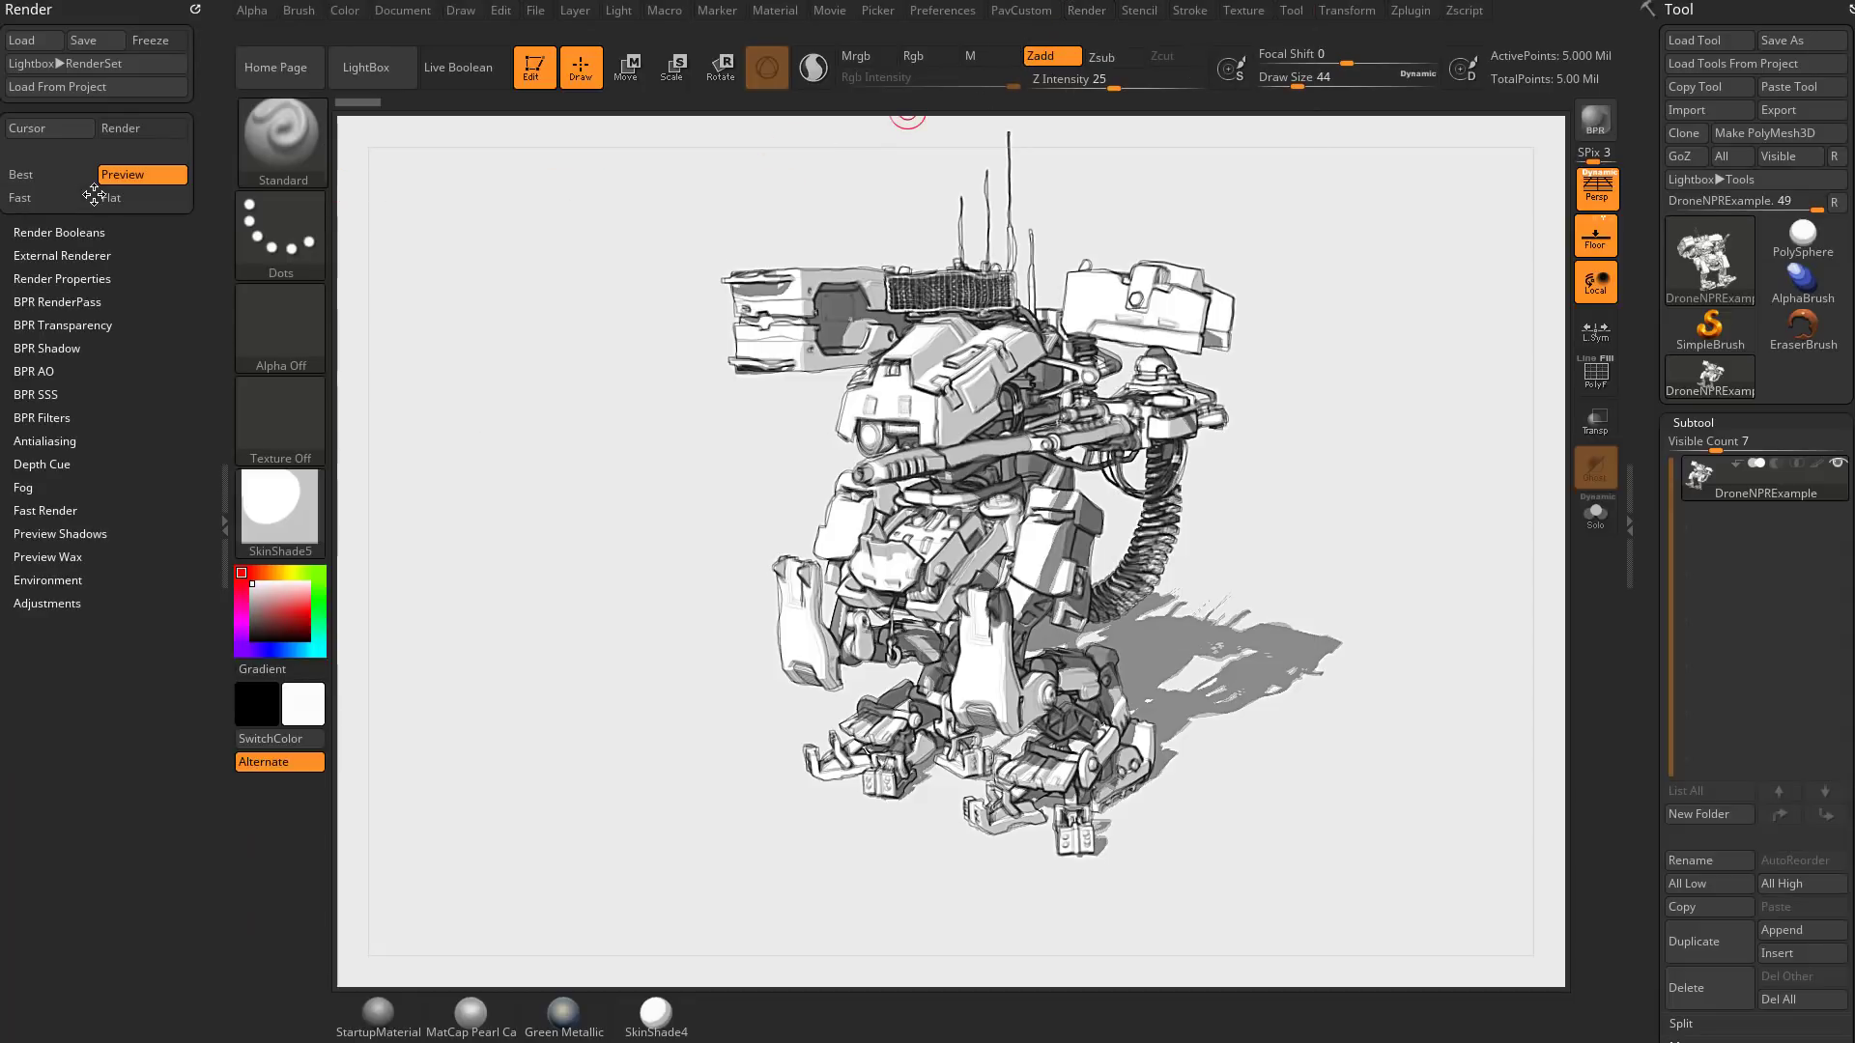
# Step: Expand BPR Filters, compare F1 Sharpen and F2 Displace, and disable the F2 Displace filter
pyautogui.click(38, 417)
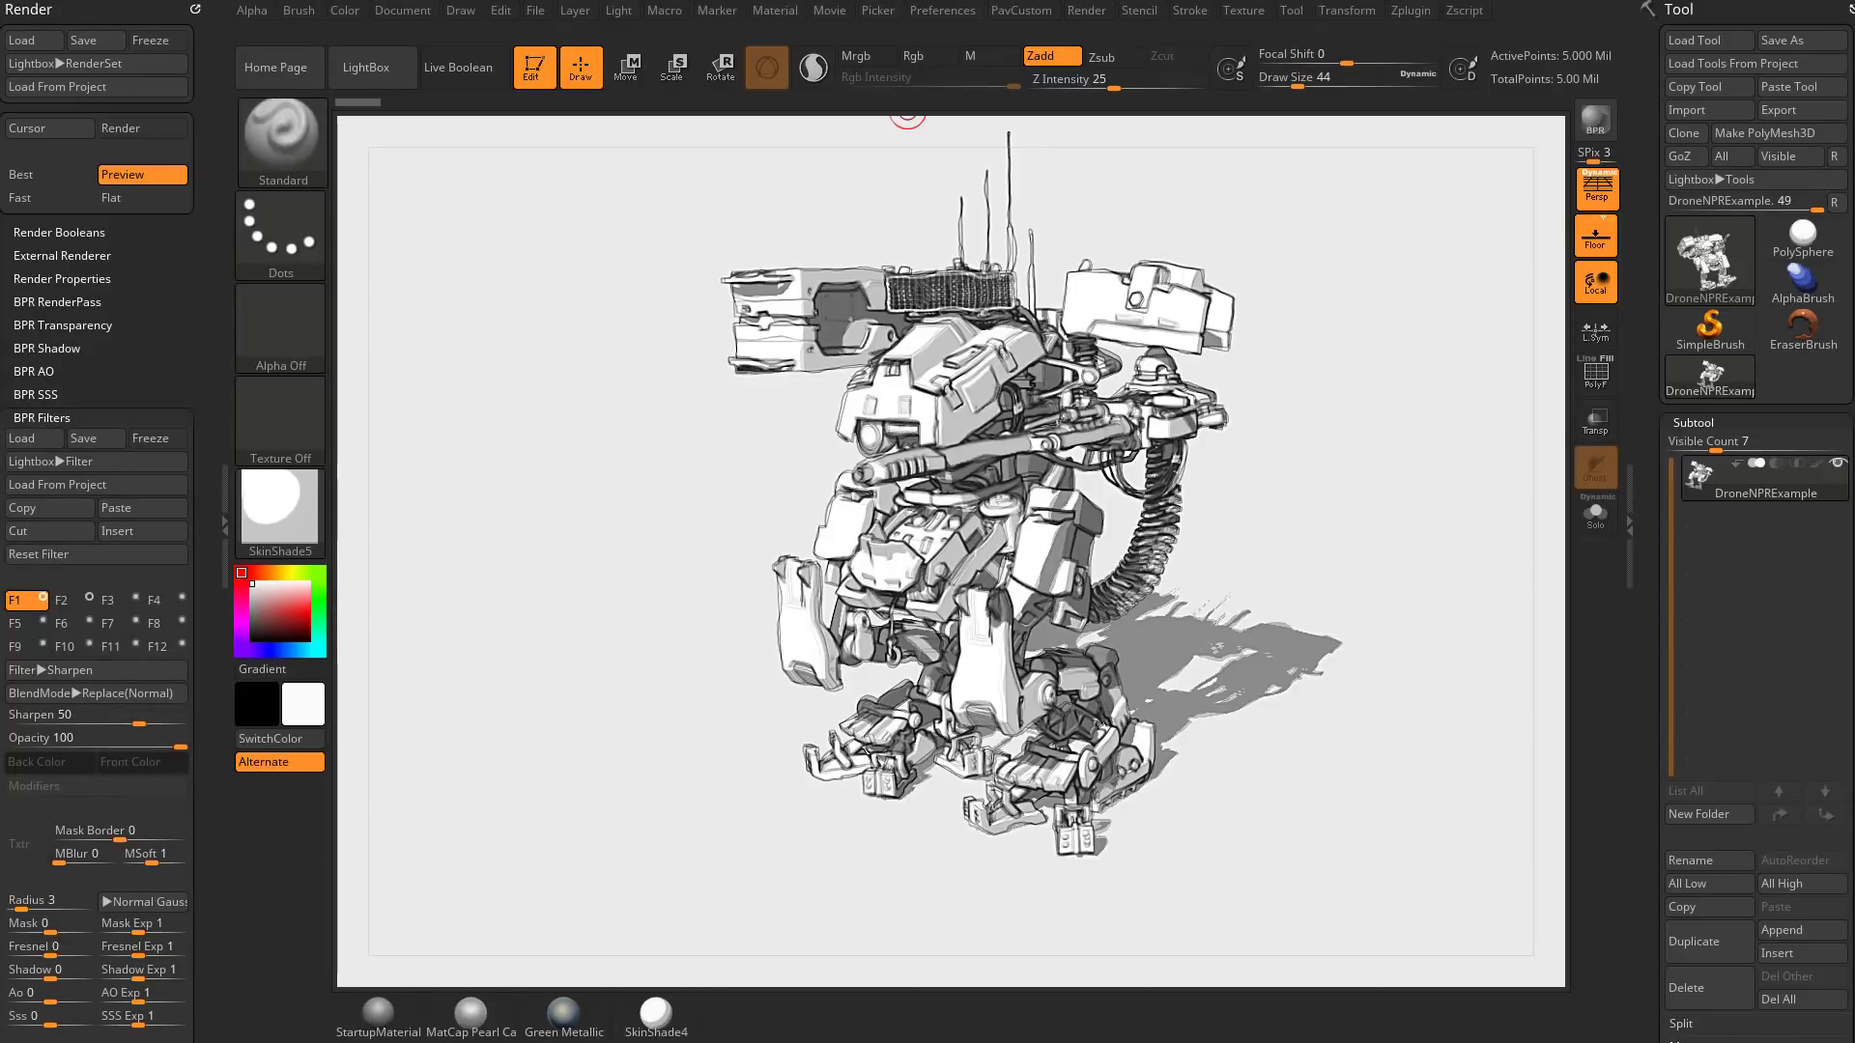
pyautogui.scroll(-5, 96, 521)
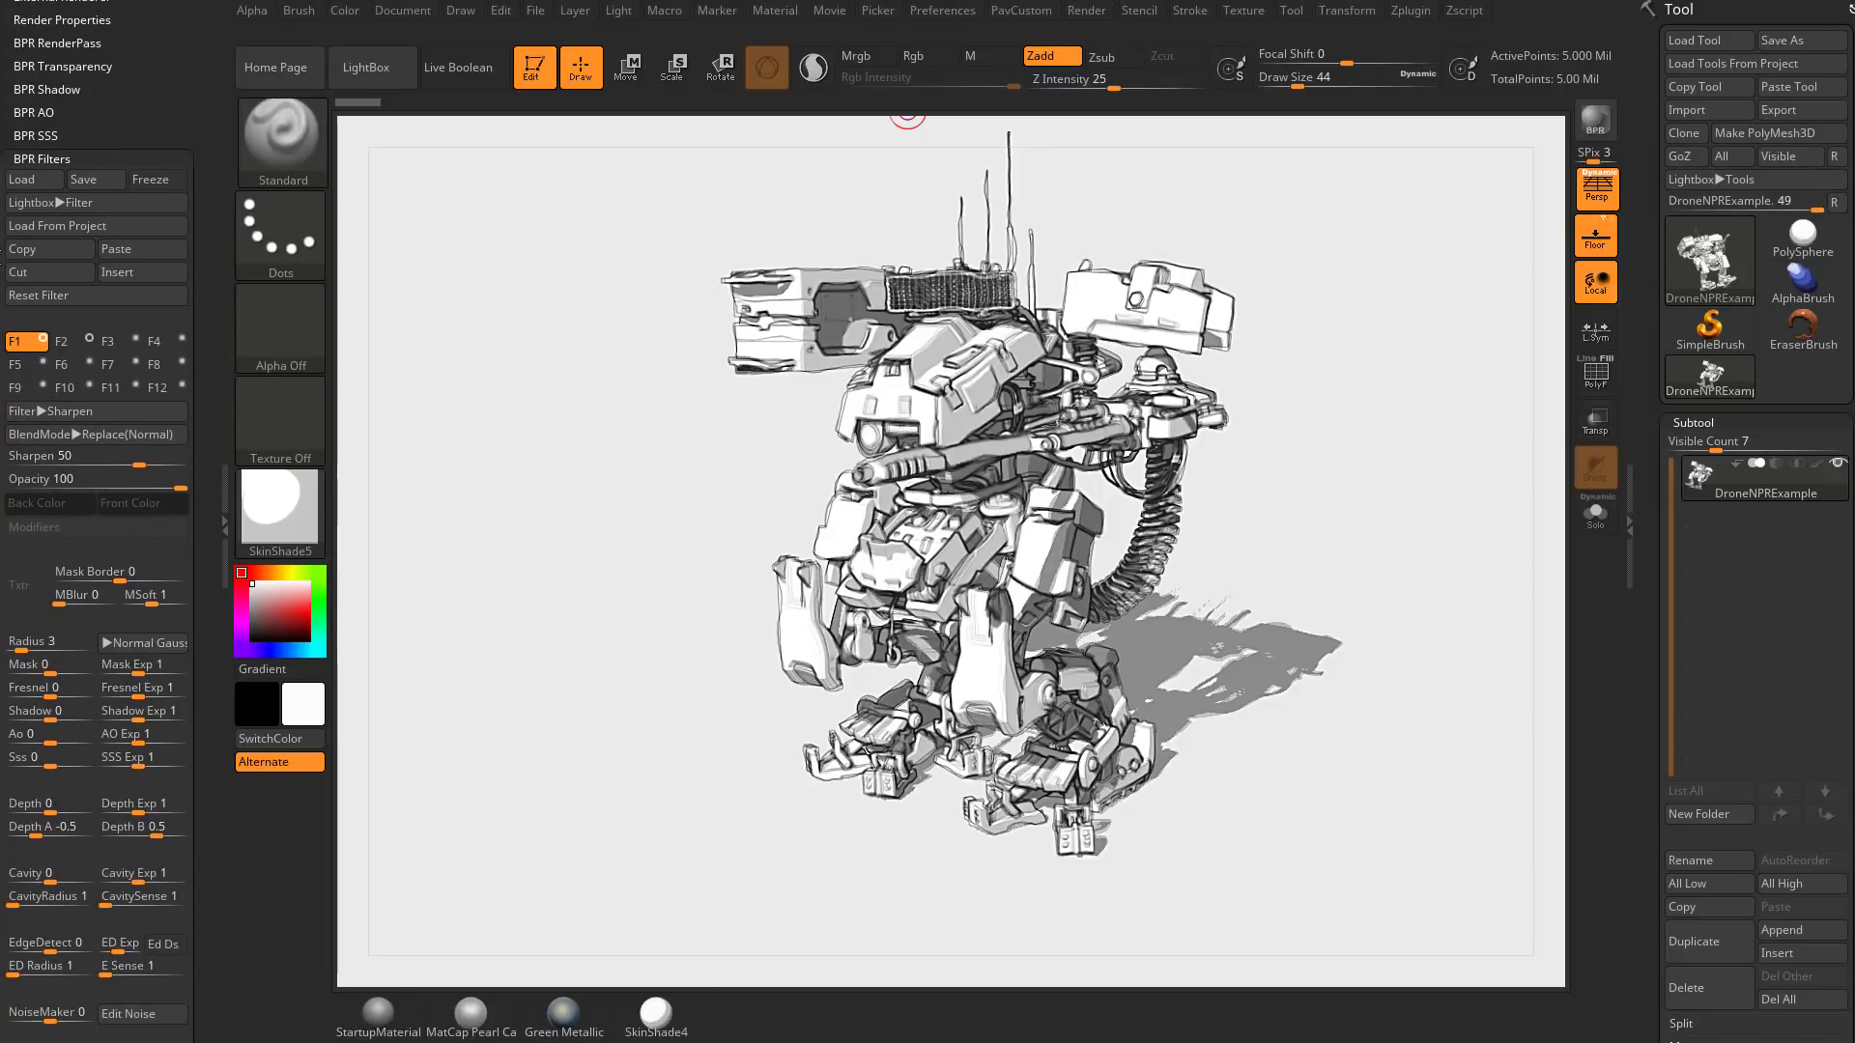
pyautogui.click(75, 342)
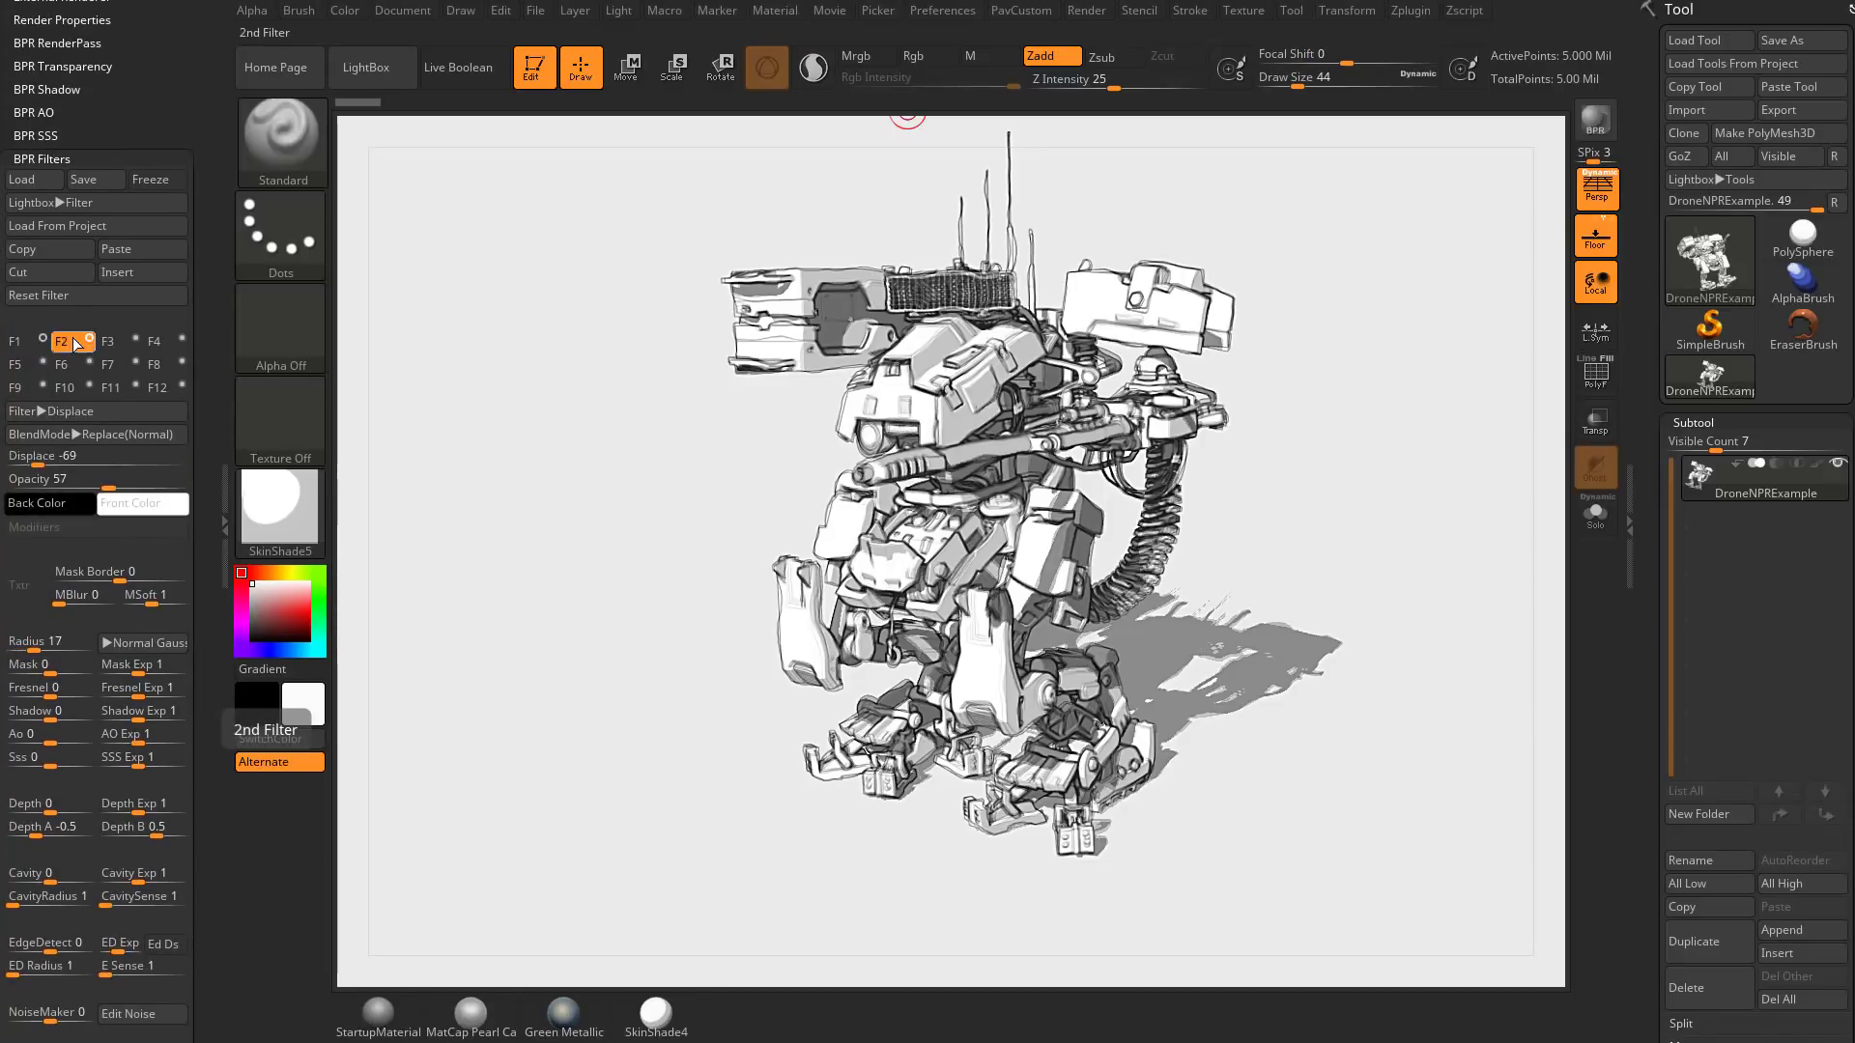
pyautogui.click(15, 340)
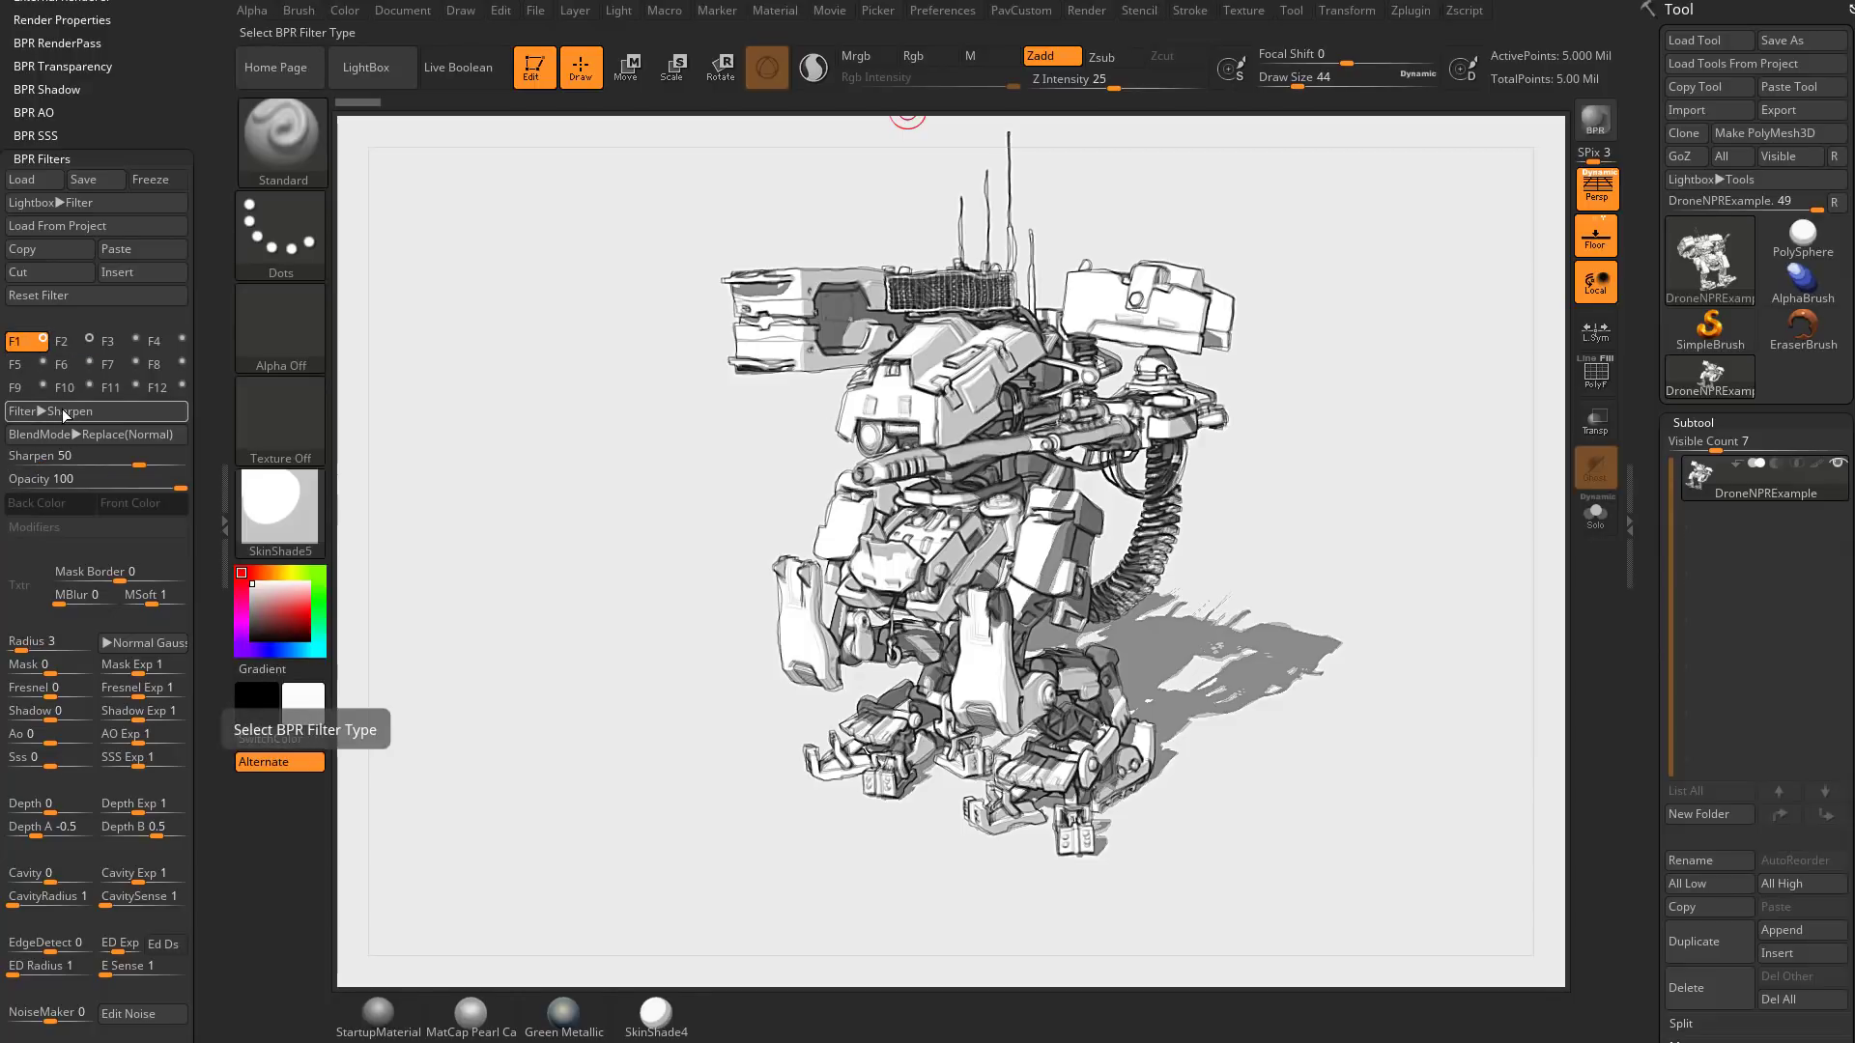
pyautogui.click(66, 343)
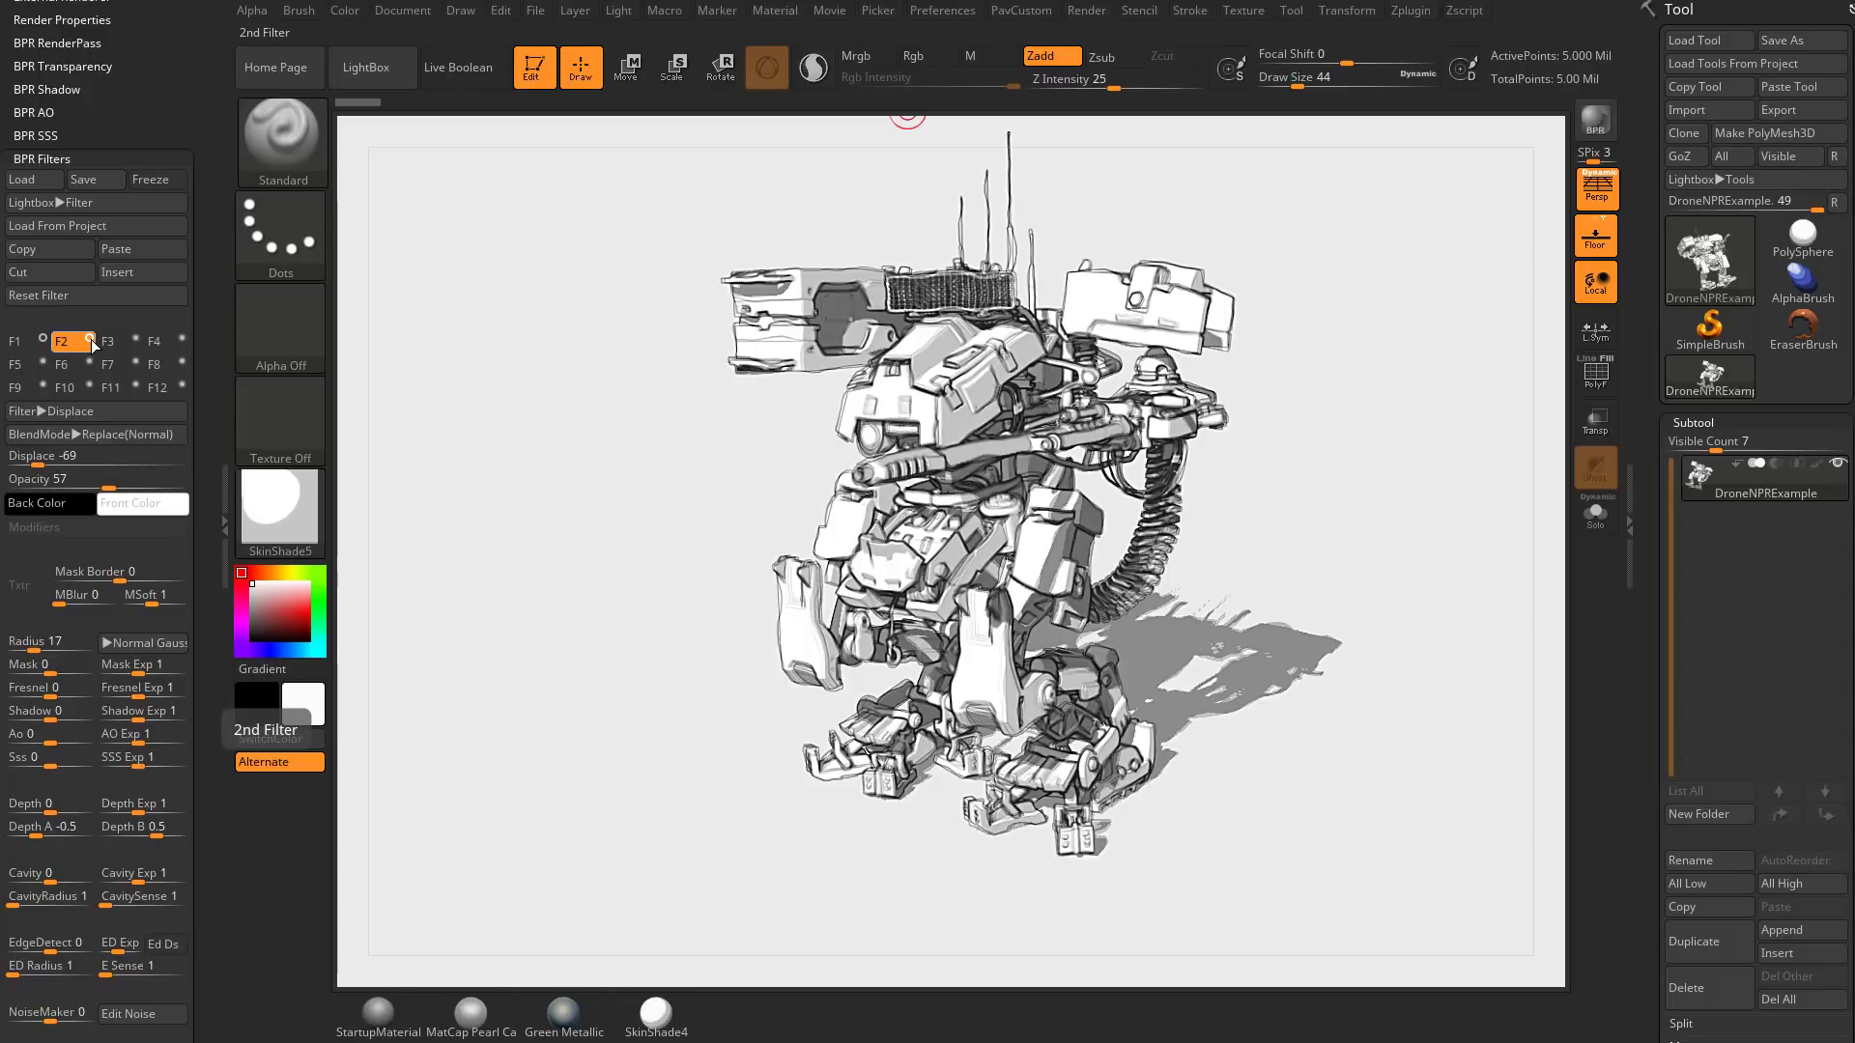
pyautogui.click(91, 340)
pyautogui.click(91, 340)
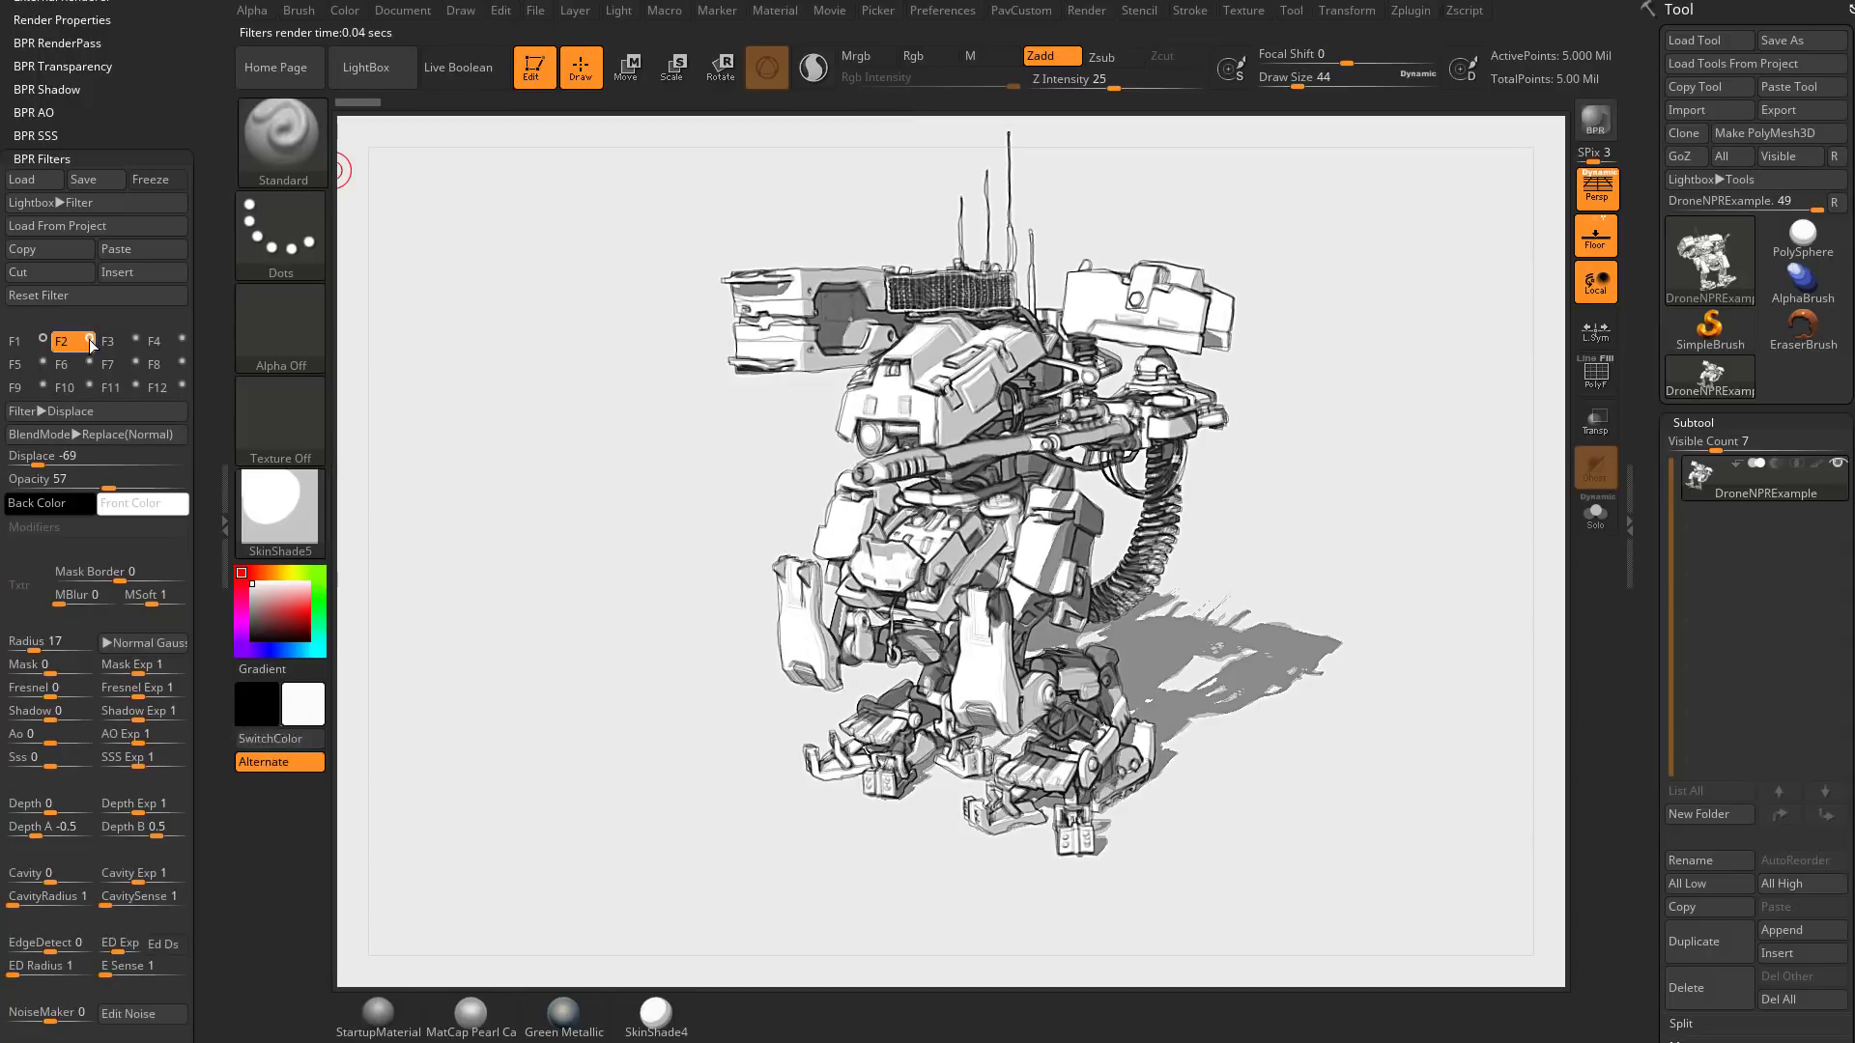
pyautogui.click(90, 340)
pyautogui.click(37, 343)
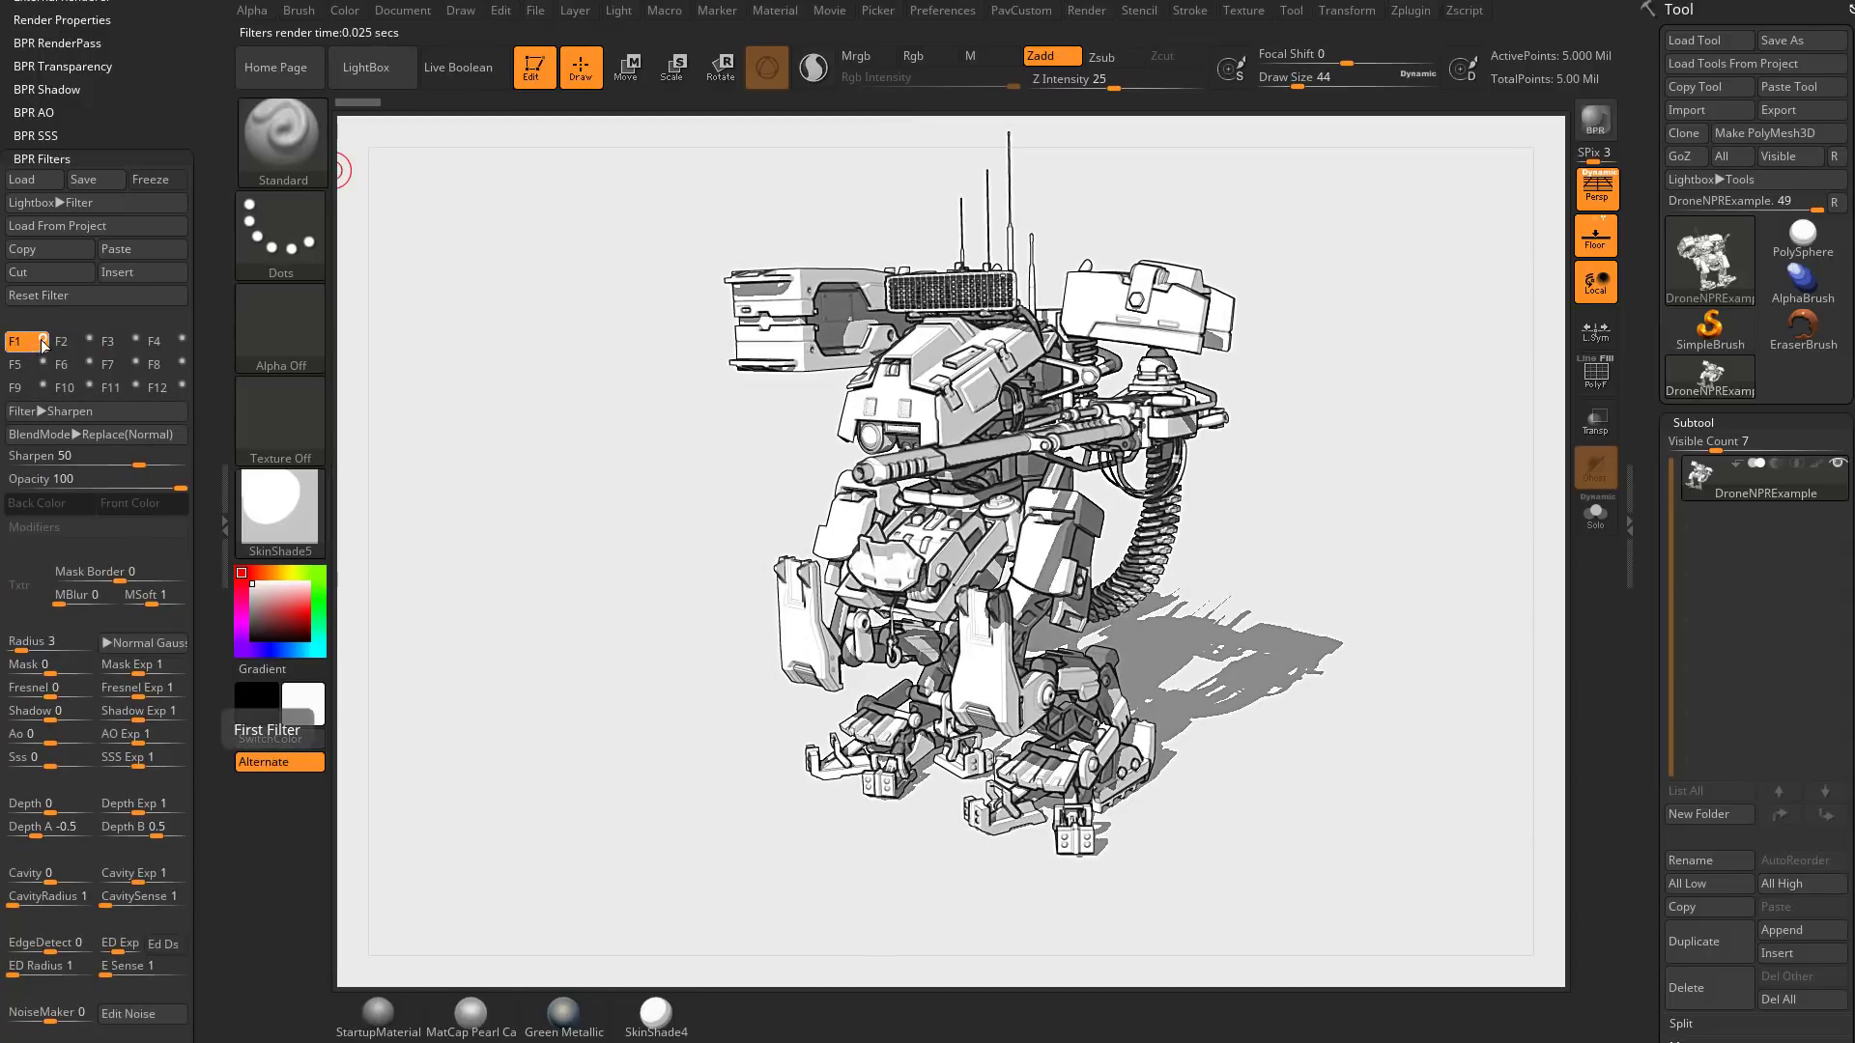
# Step: Enable only the F1 Sharpen filter, turn the mech slightly, and BPR-render it with Shift+R
pyautogui.click(62, 342)
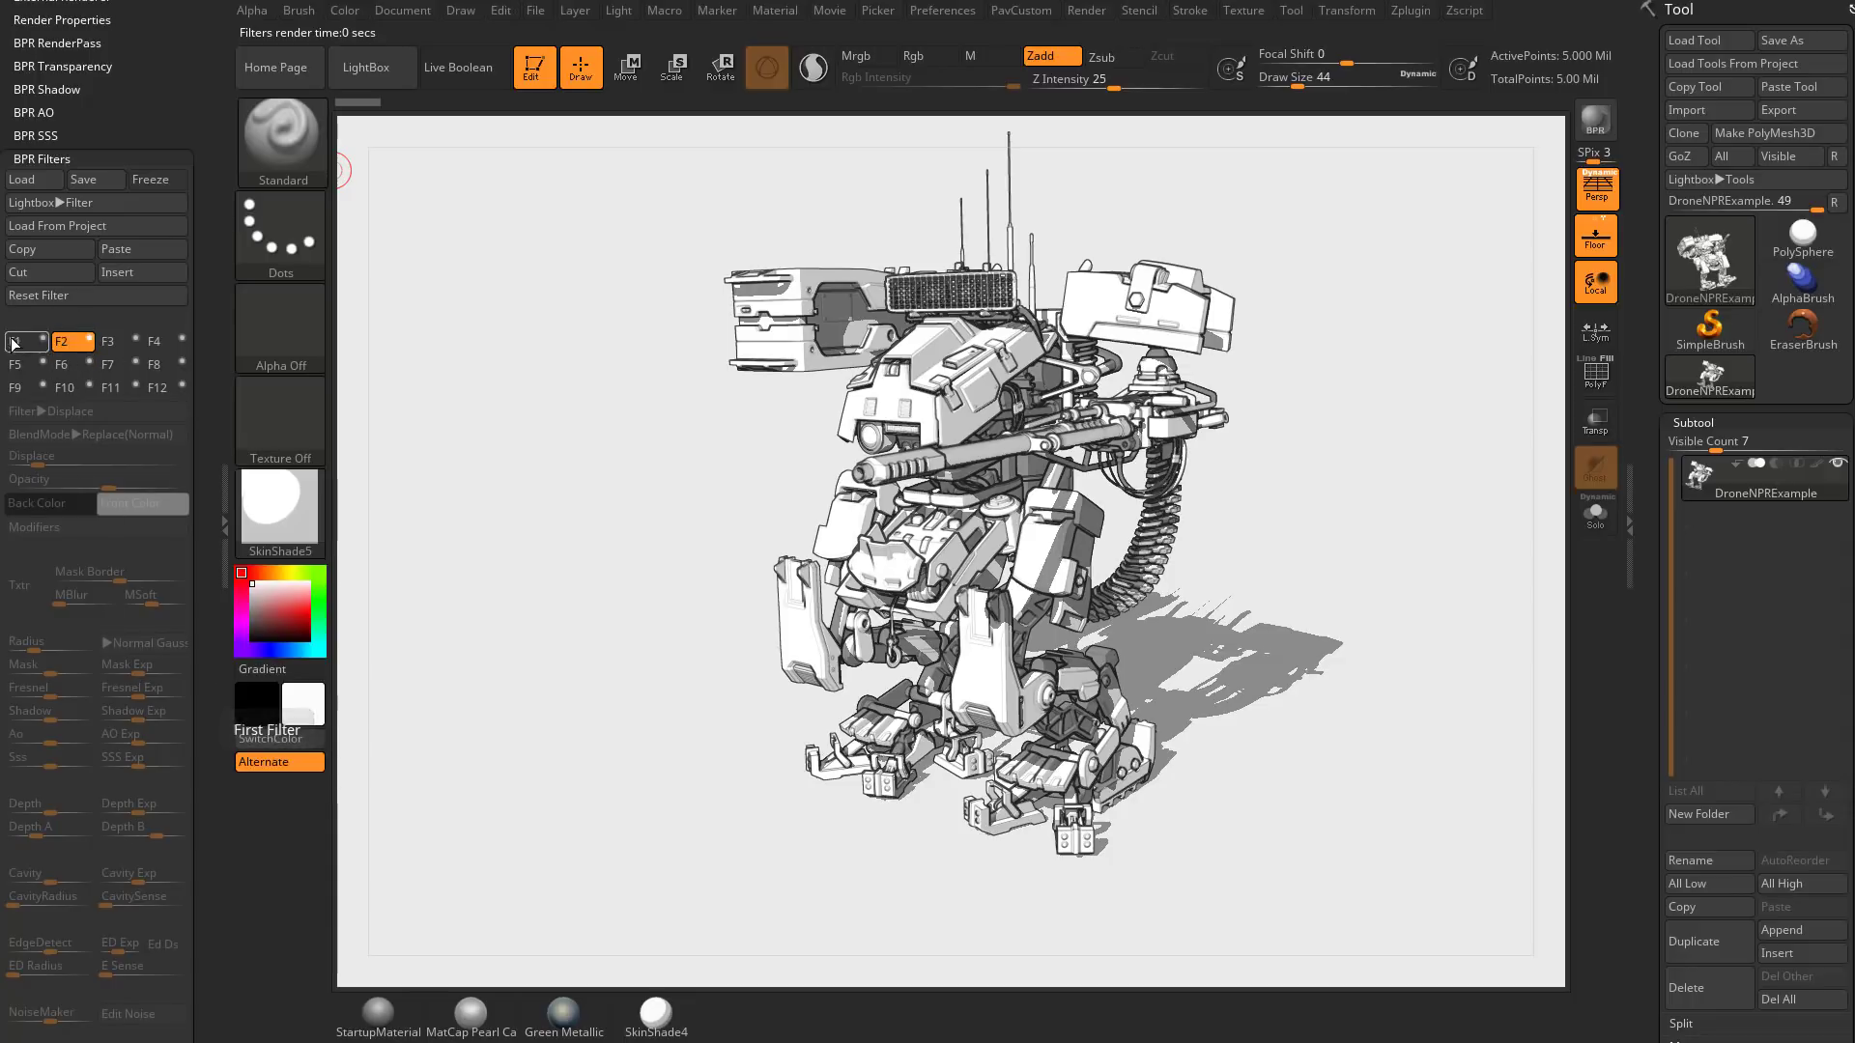
pyautogui.click(13, 342)
pyautogui.click(42, 339)
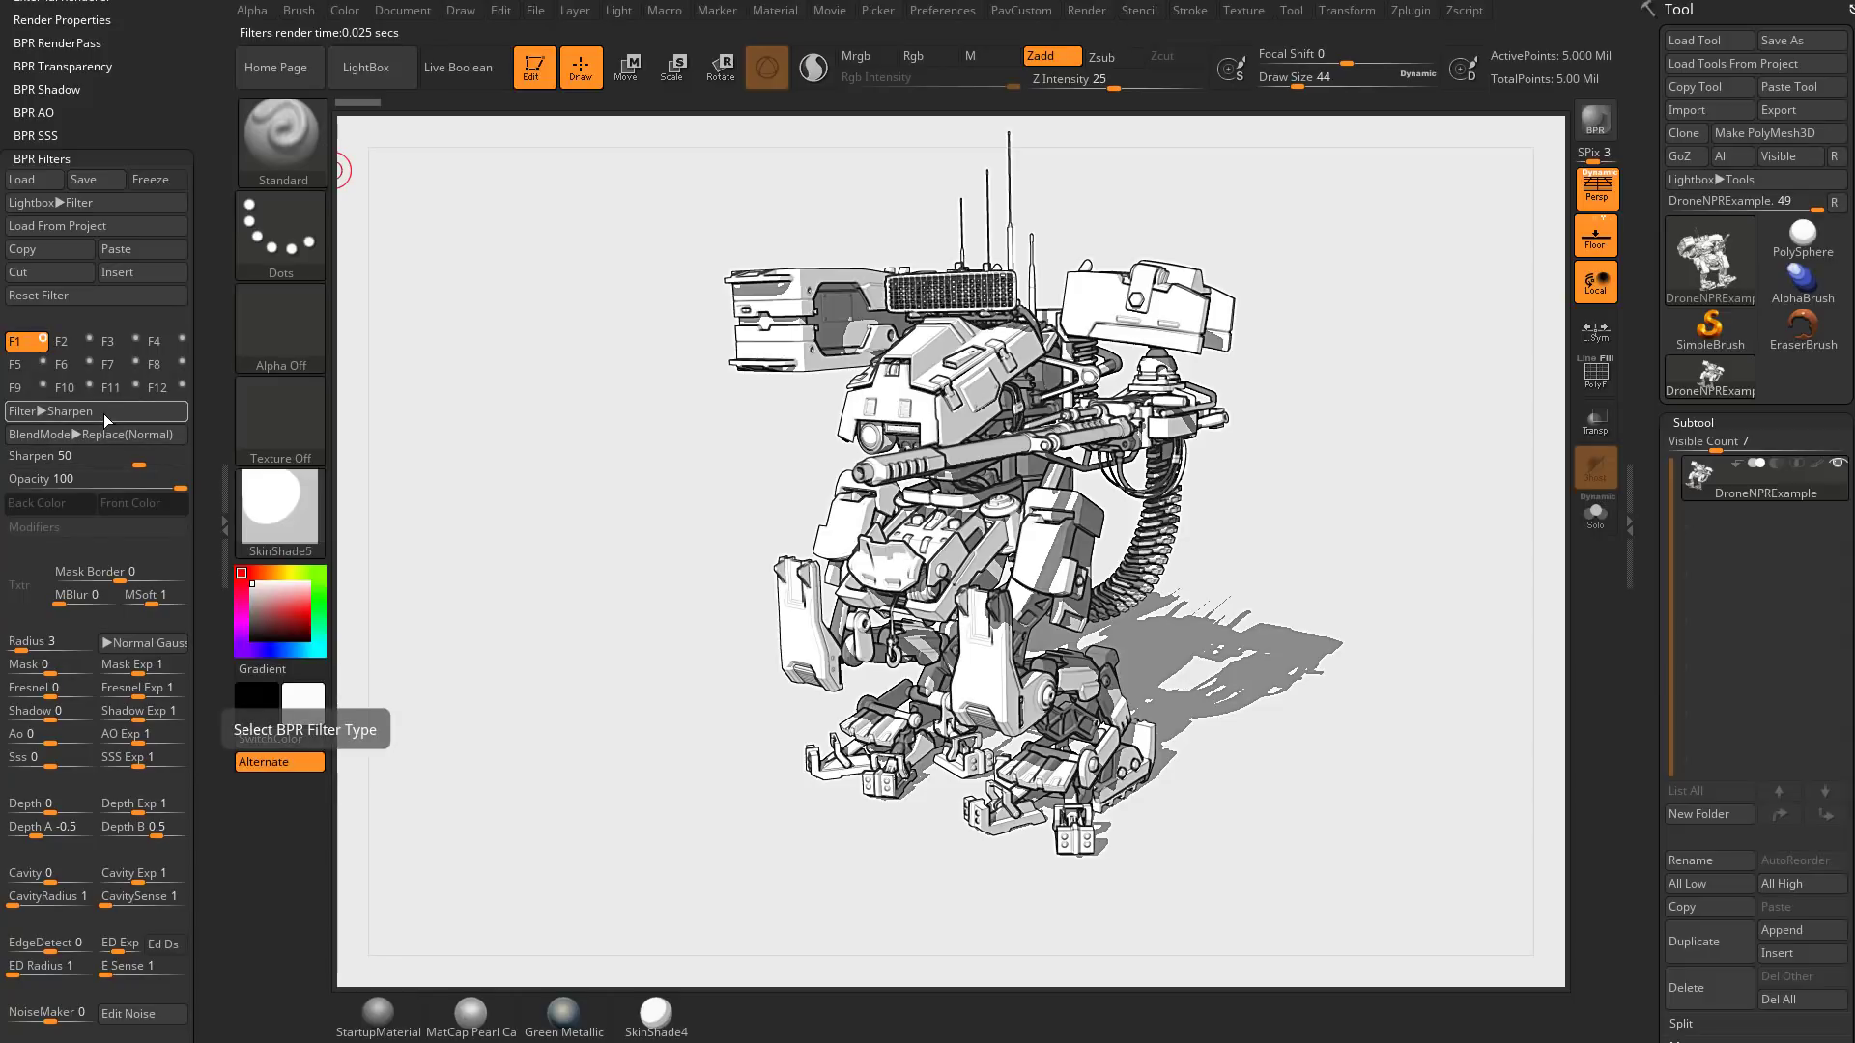
pyautogui.click(43, 339)
pyautogui.click(43, 339)
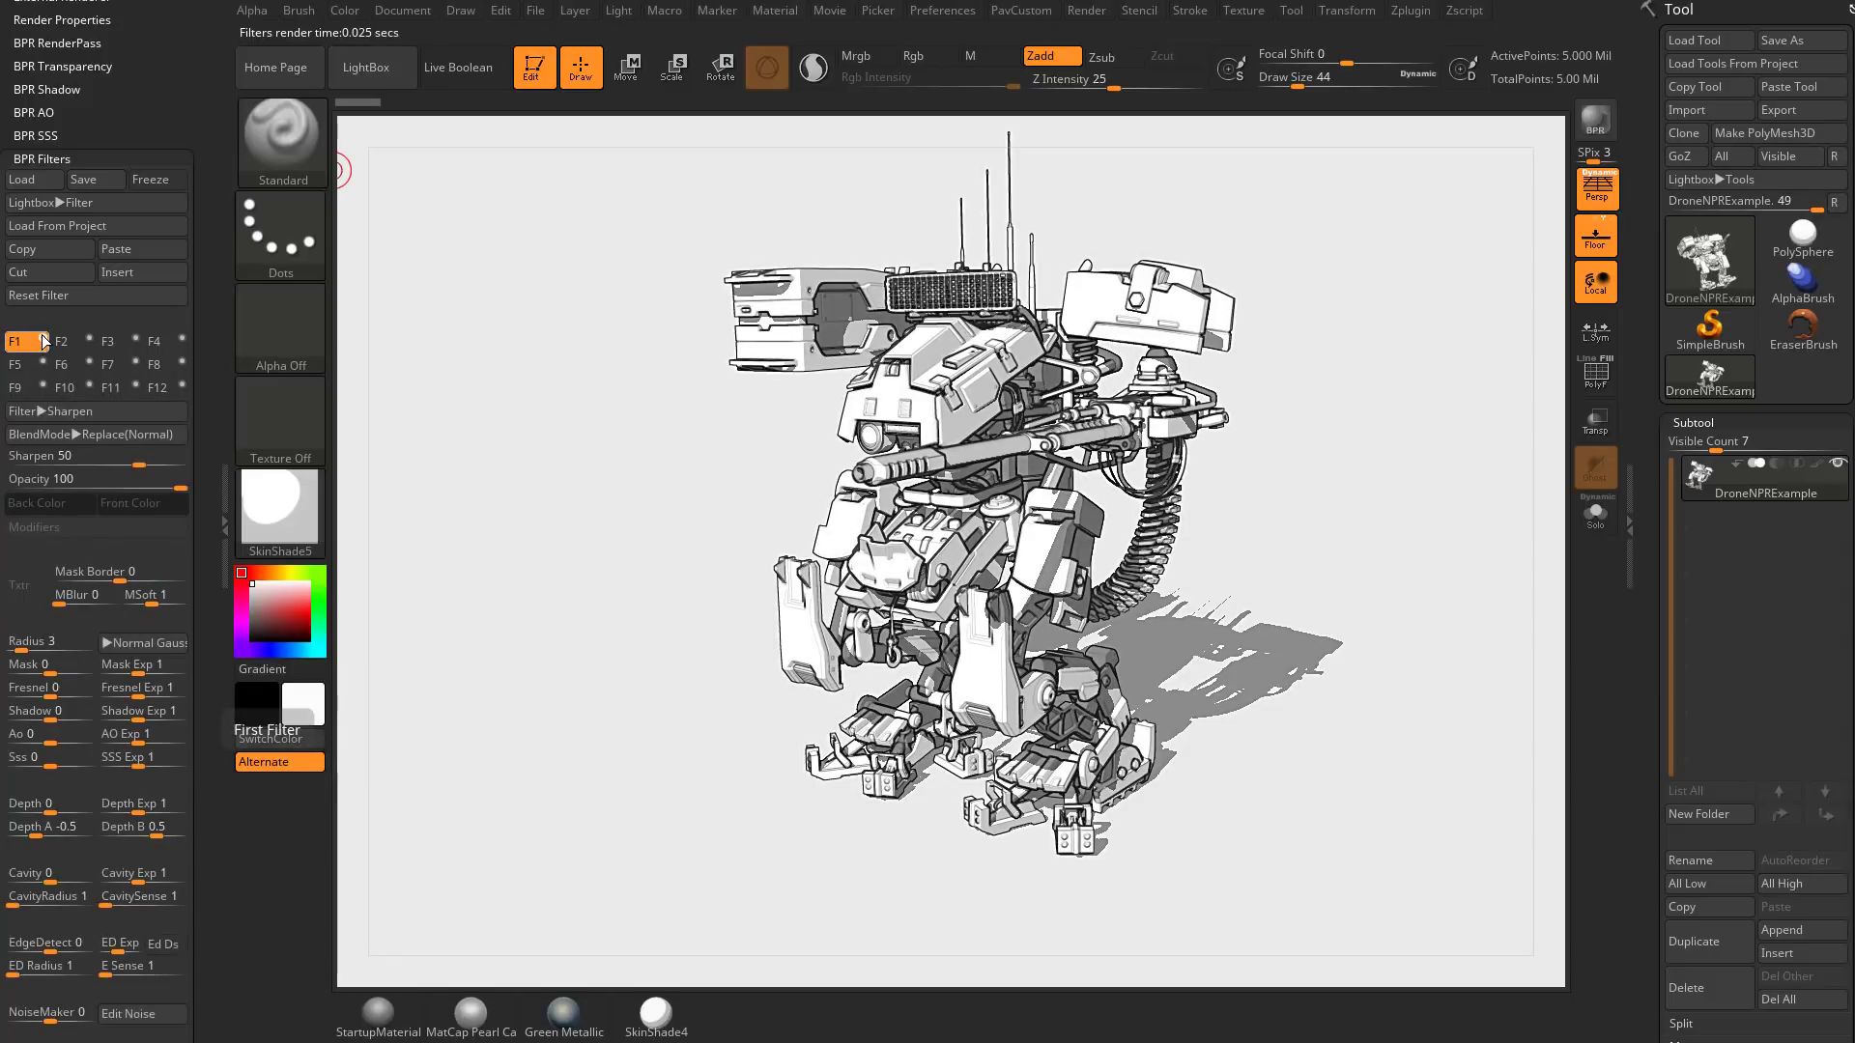
pyautogui.click(43, 339)
pyautogui.click(42, 339)
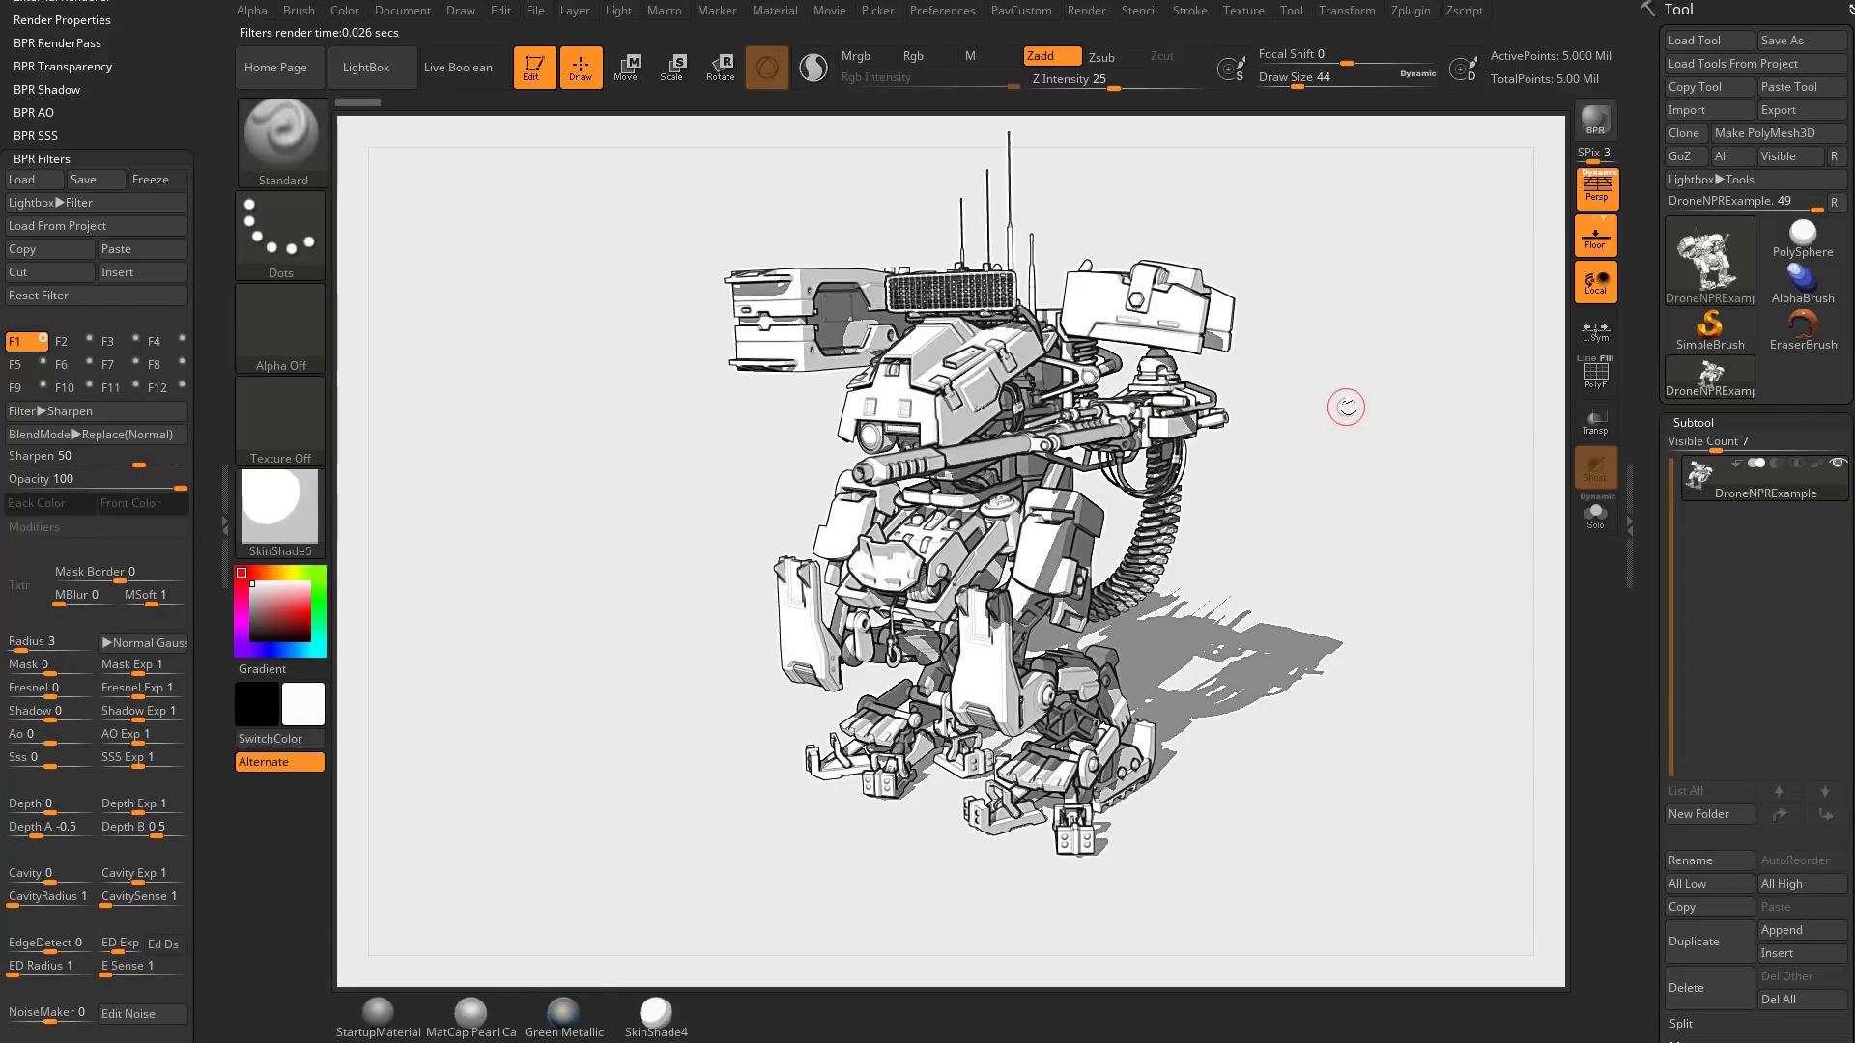
pyautogui.moveTo(1341, 402); pyautogui.dragTo(1340, 476)
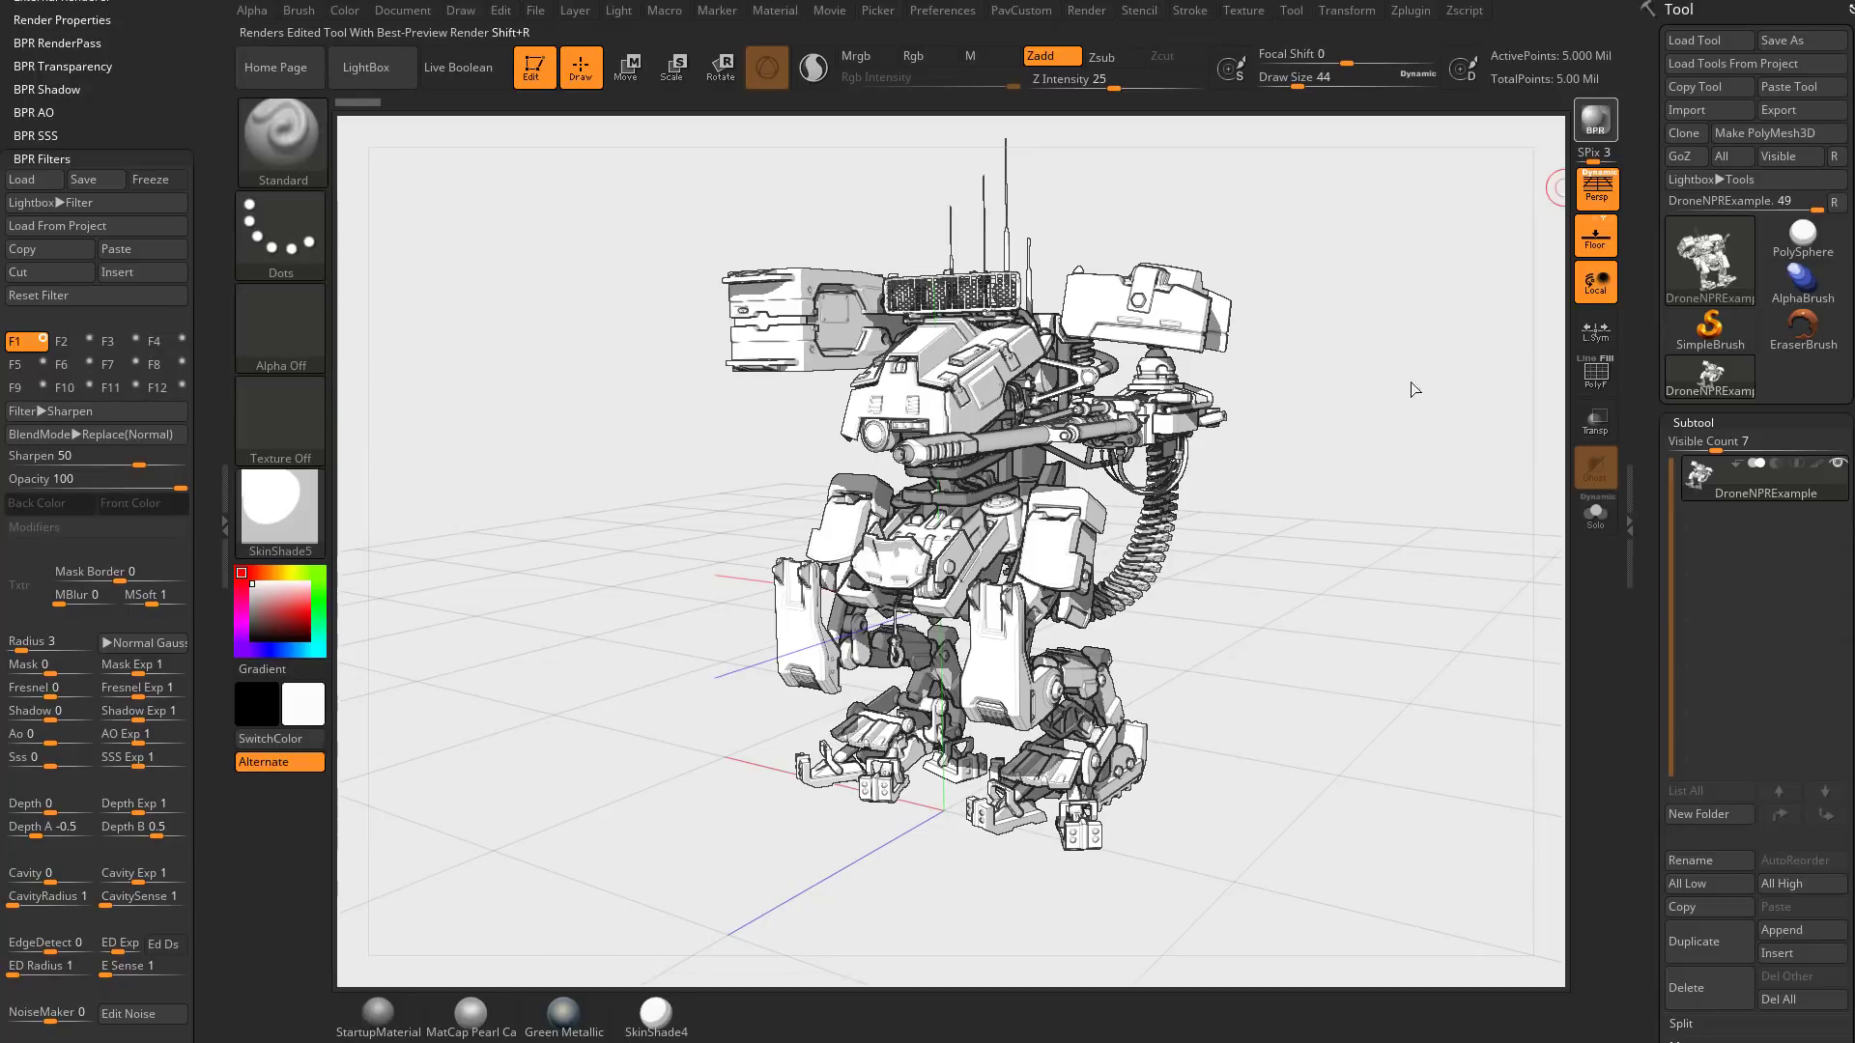
pyautogui.hotkey('shift', 'r')
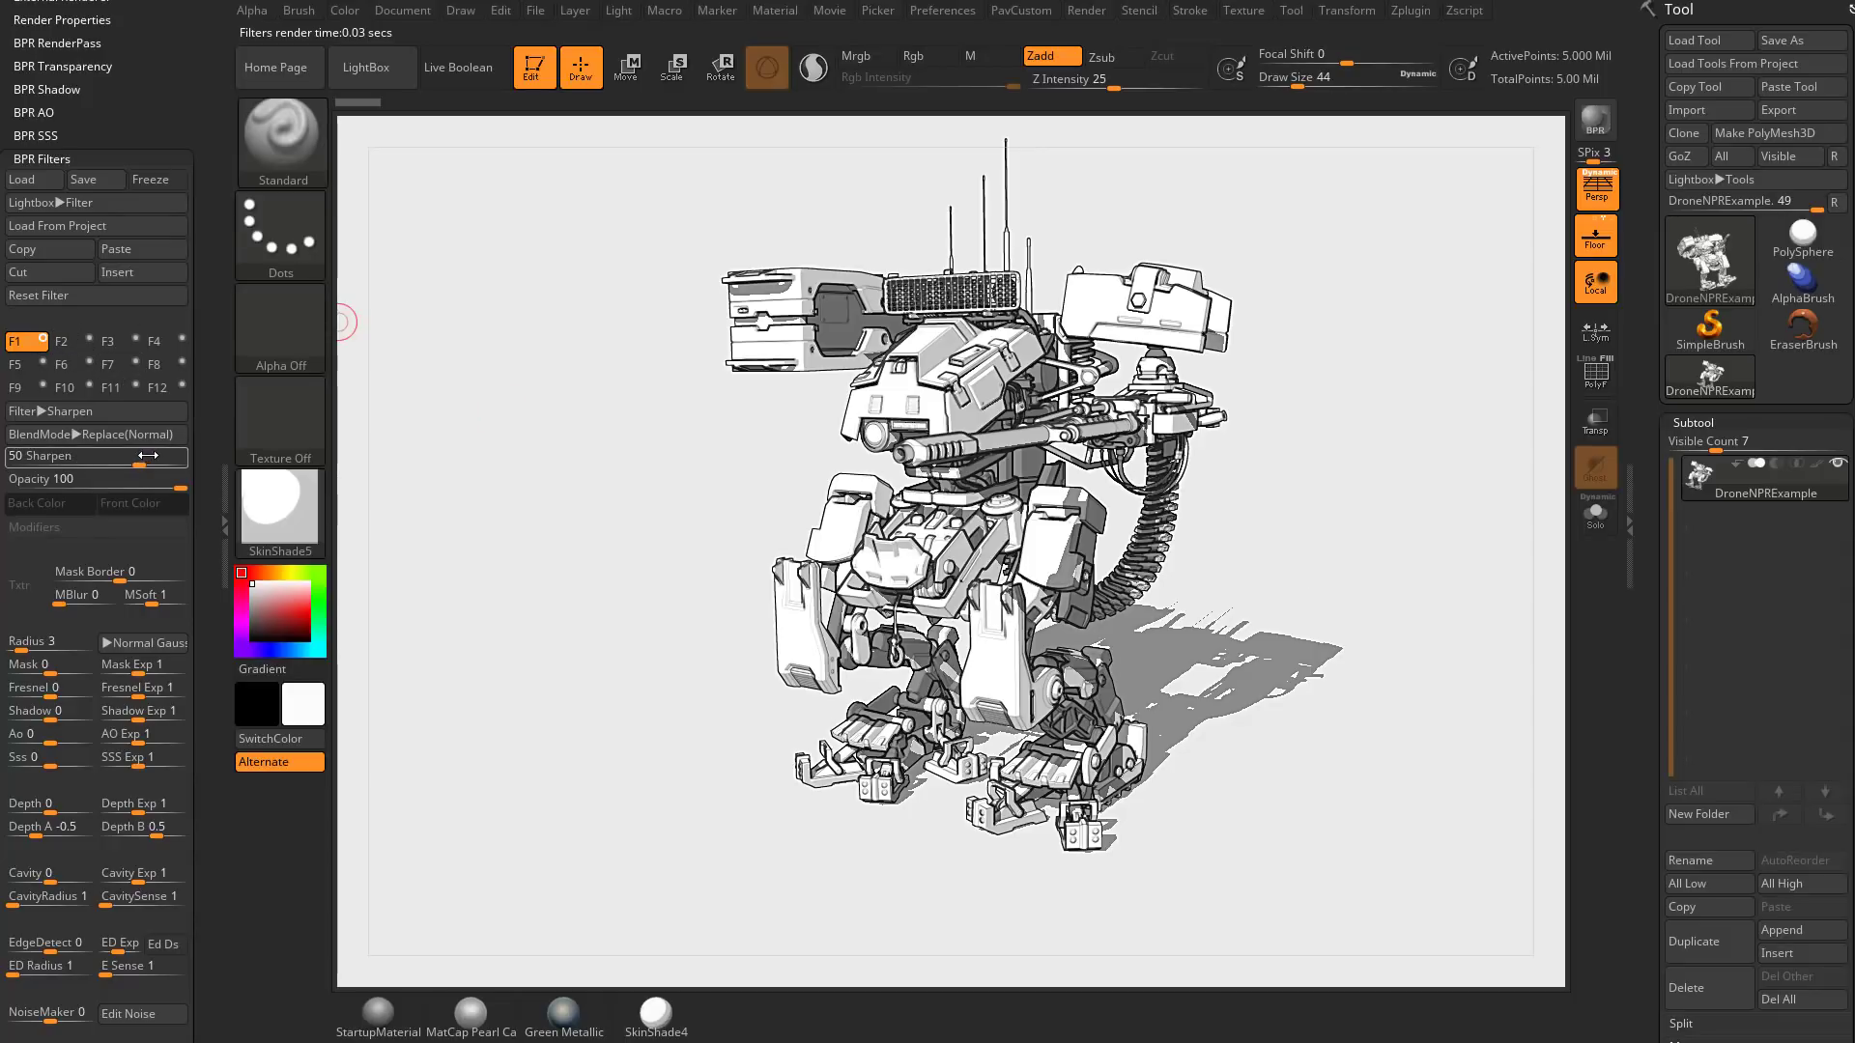
# Step: Raise Sharpen strength to 72 and re-enable the F2 Displace filter at −69
pyautogui.moveTo(147, 456)
pyautogui.mouseDown()
pyautogui.moveTo(174, 461)
pyautogui.moveTo(22, 469)
pyautogui.moveTo(199, 454)
pyautogui.moveTo(159, 457)
pyautogui.mouseUp()
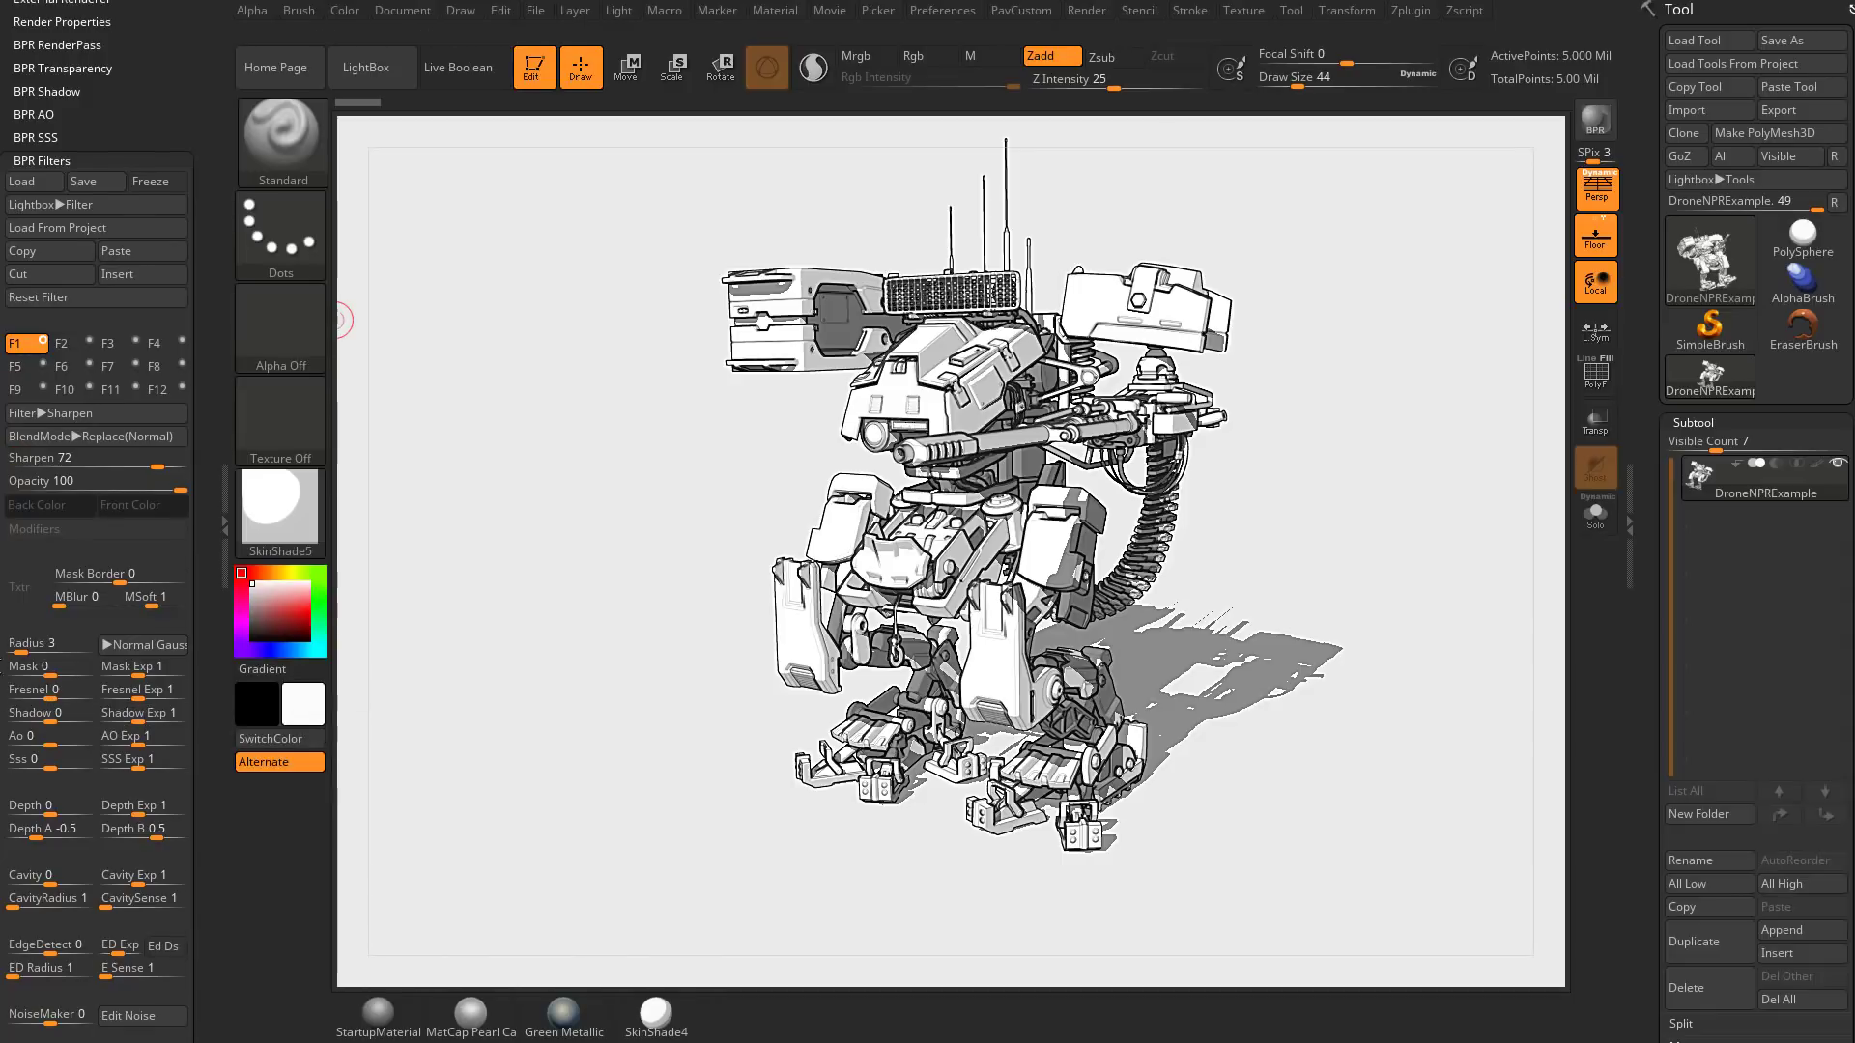
pyautogui.scroll(2, 14, 739)
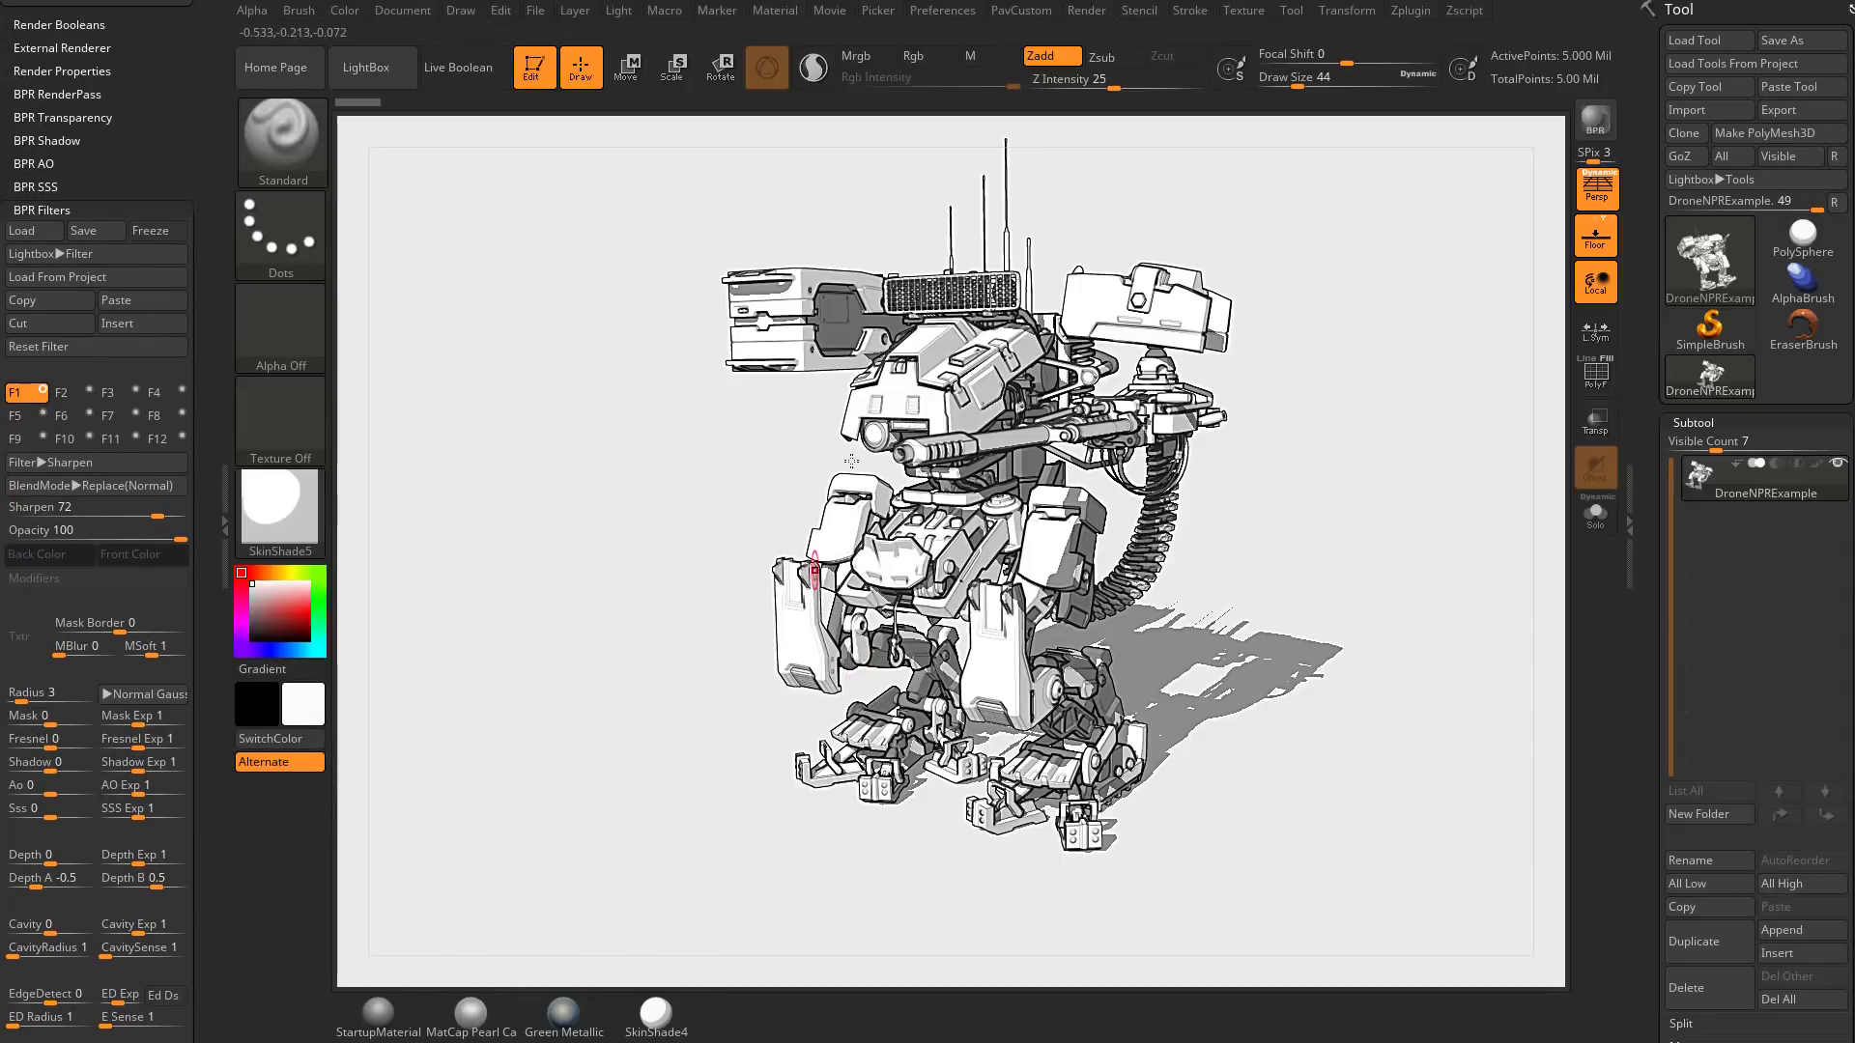
pyautogui.click(90, 391)
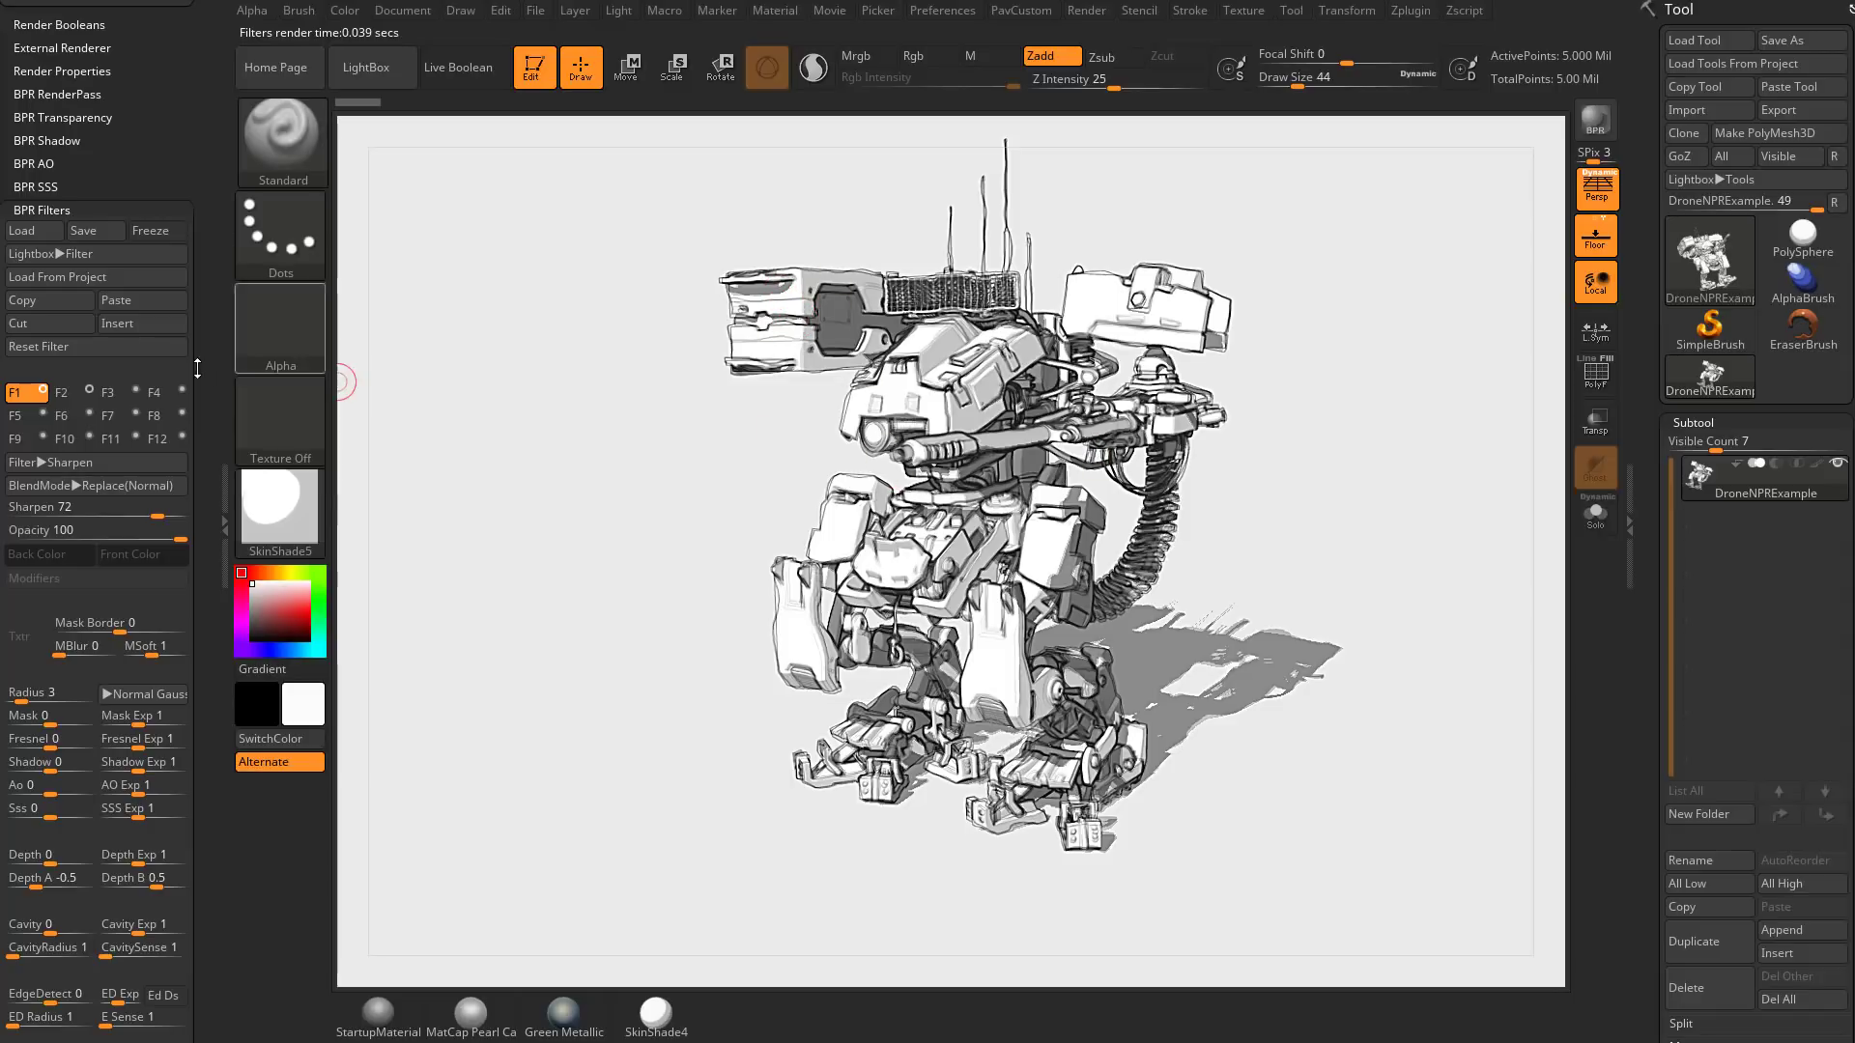
pyautogui.click(73, 393)
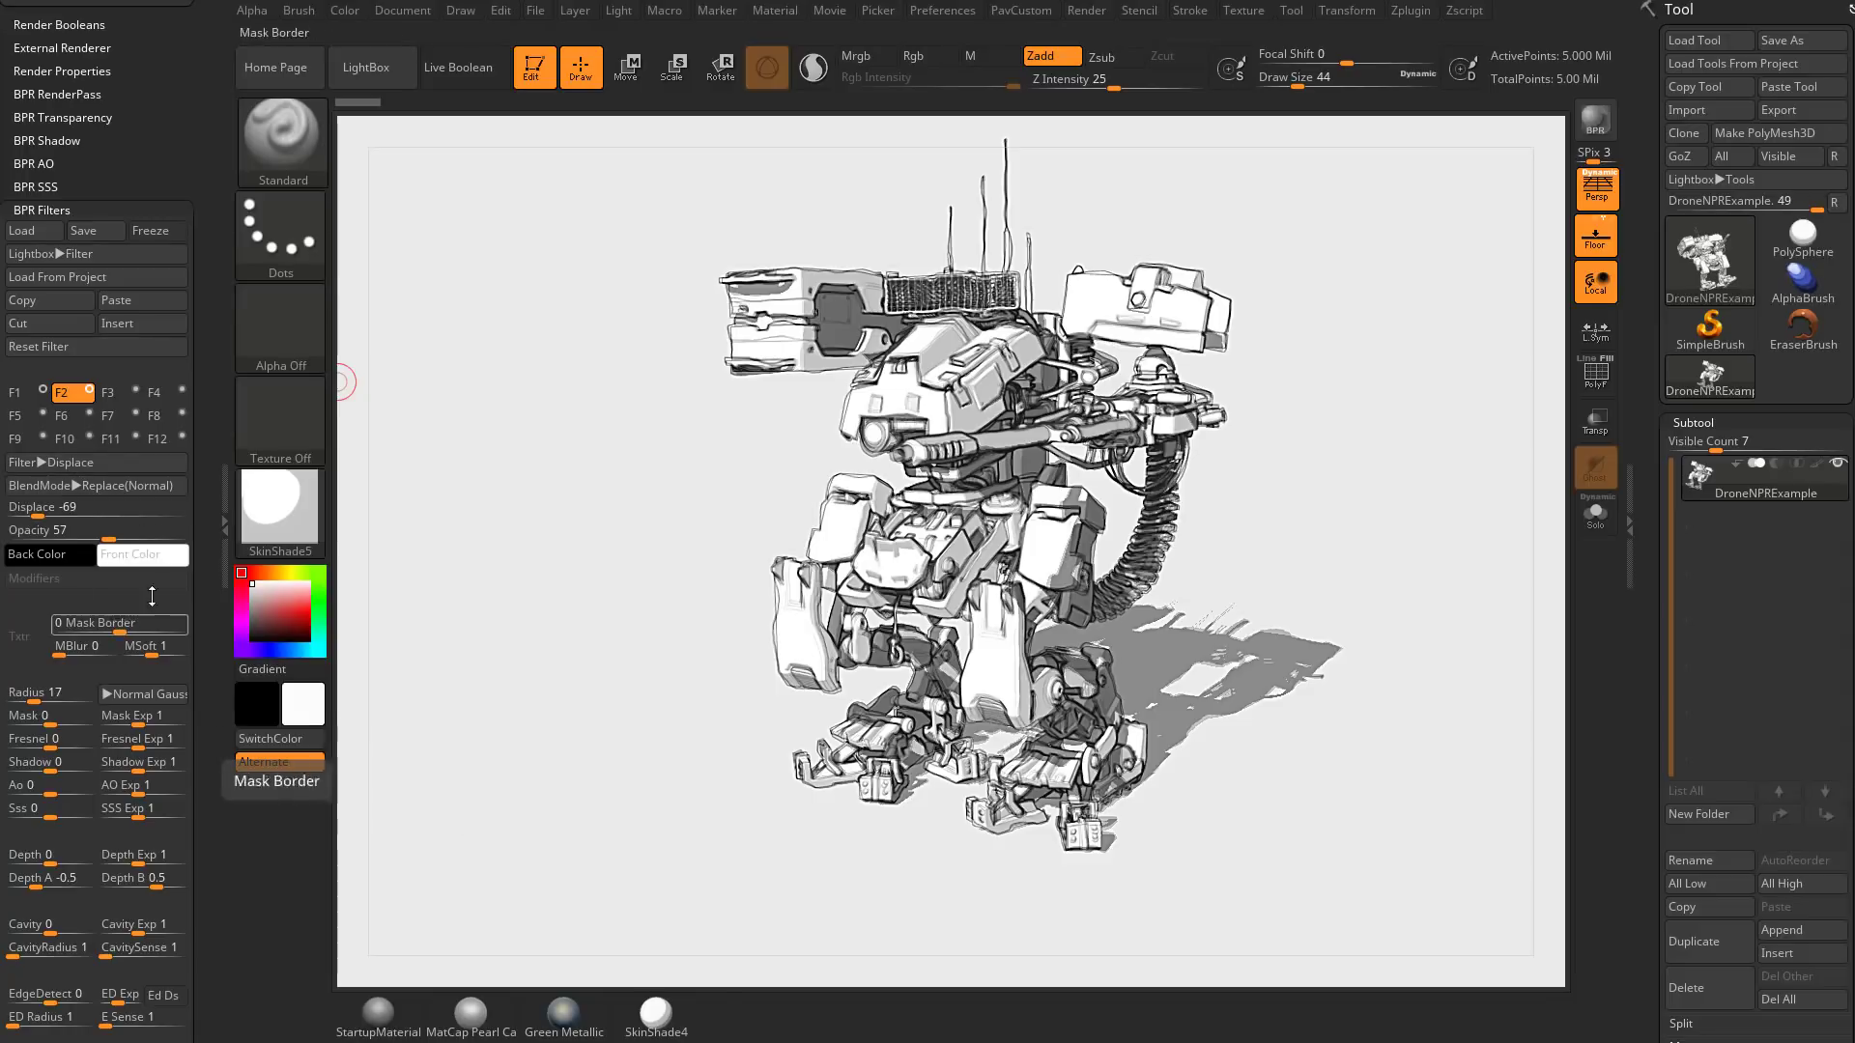
# Step: Review filter slots F1–F4, then paste the copied Sharpen filter into empty slot F3
pyautogui.click(43, 392)
pyautogui.click(110, 393)
pyautogui.click(157, 398)
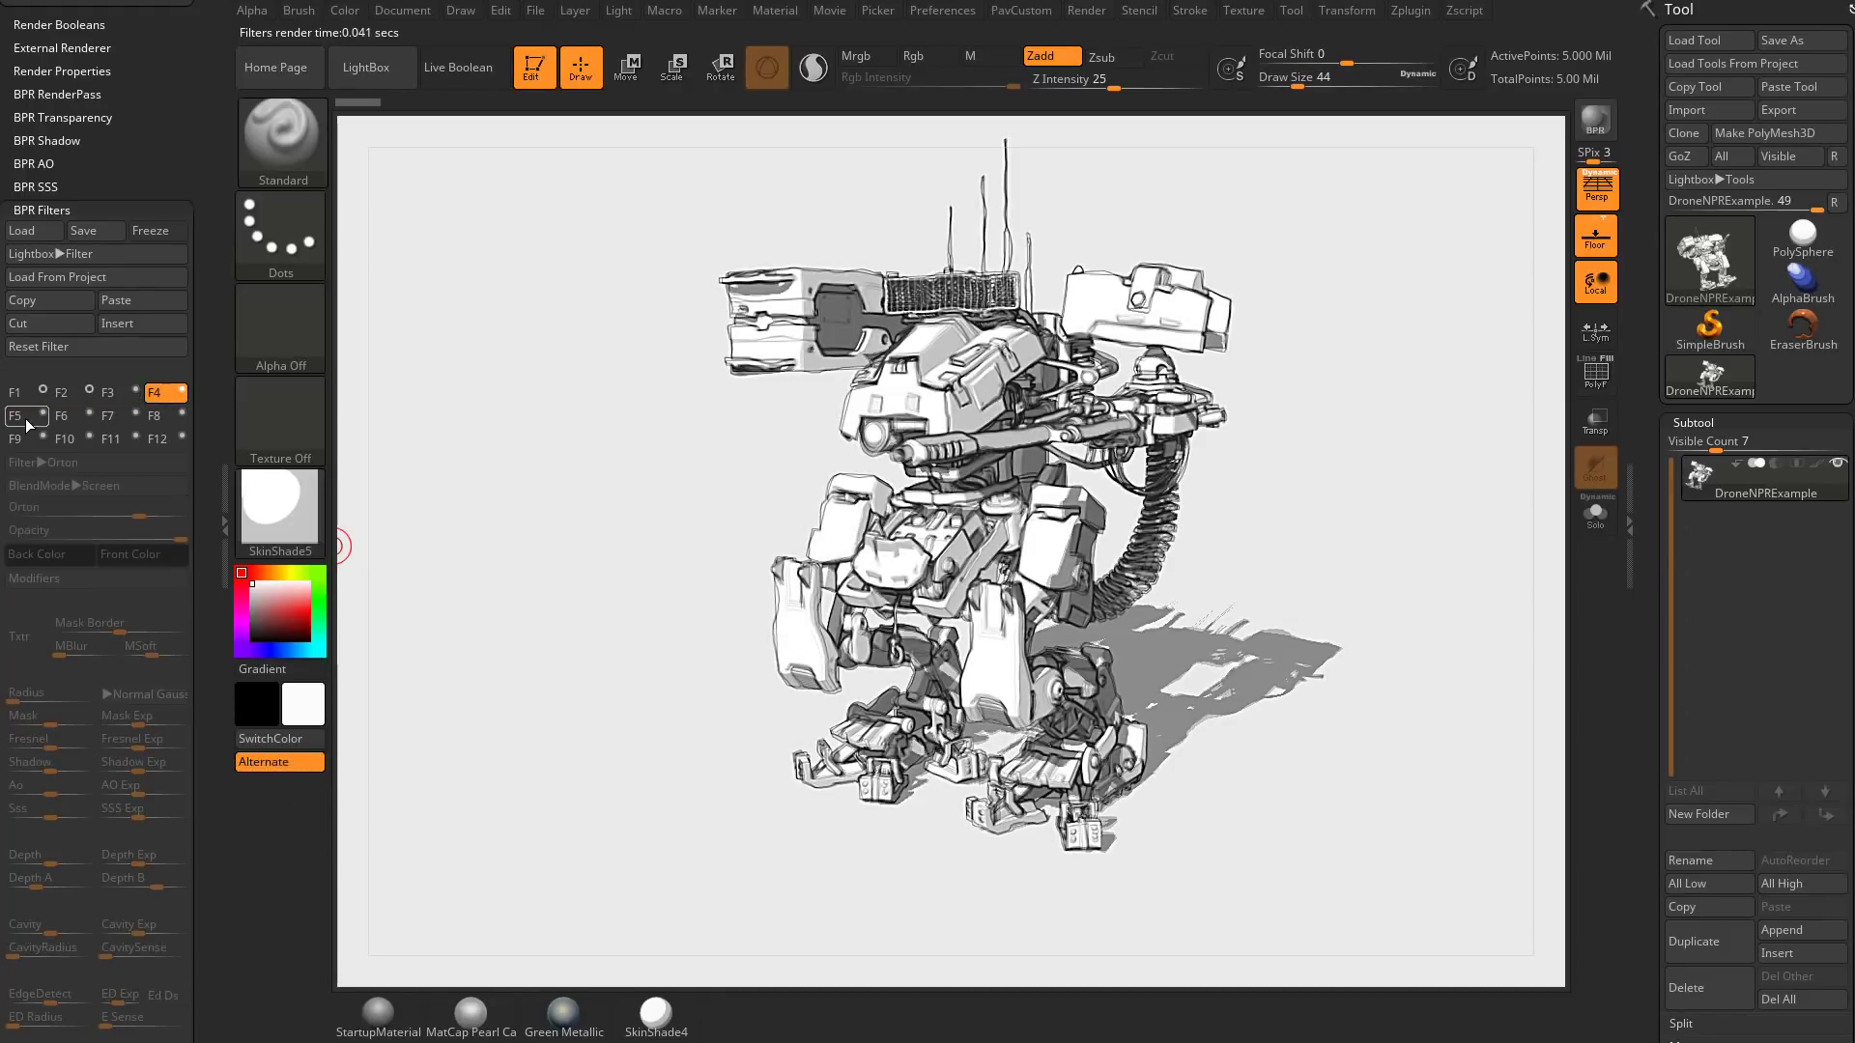
pyautogui.click(18, 396)
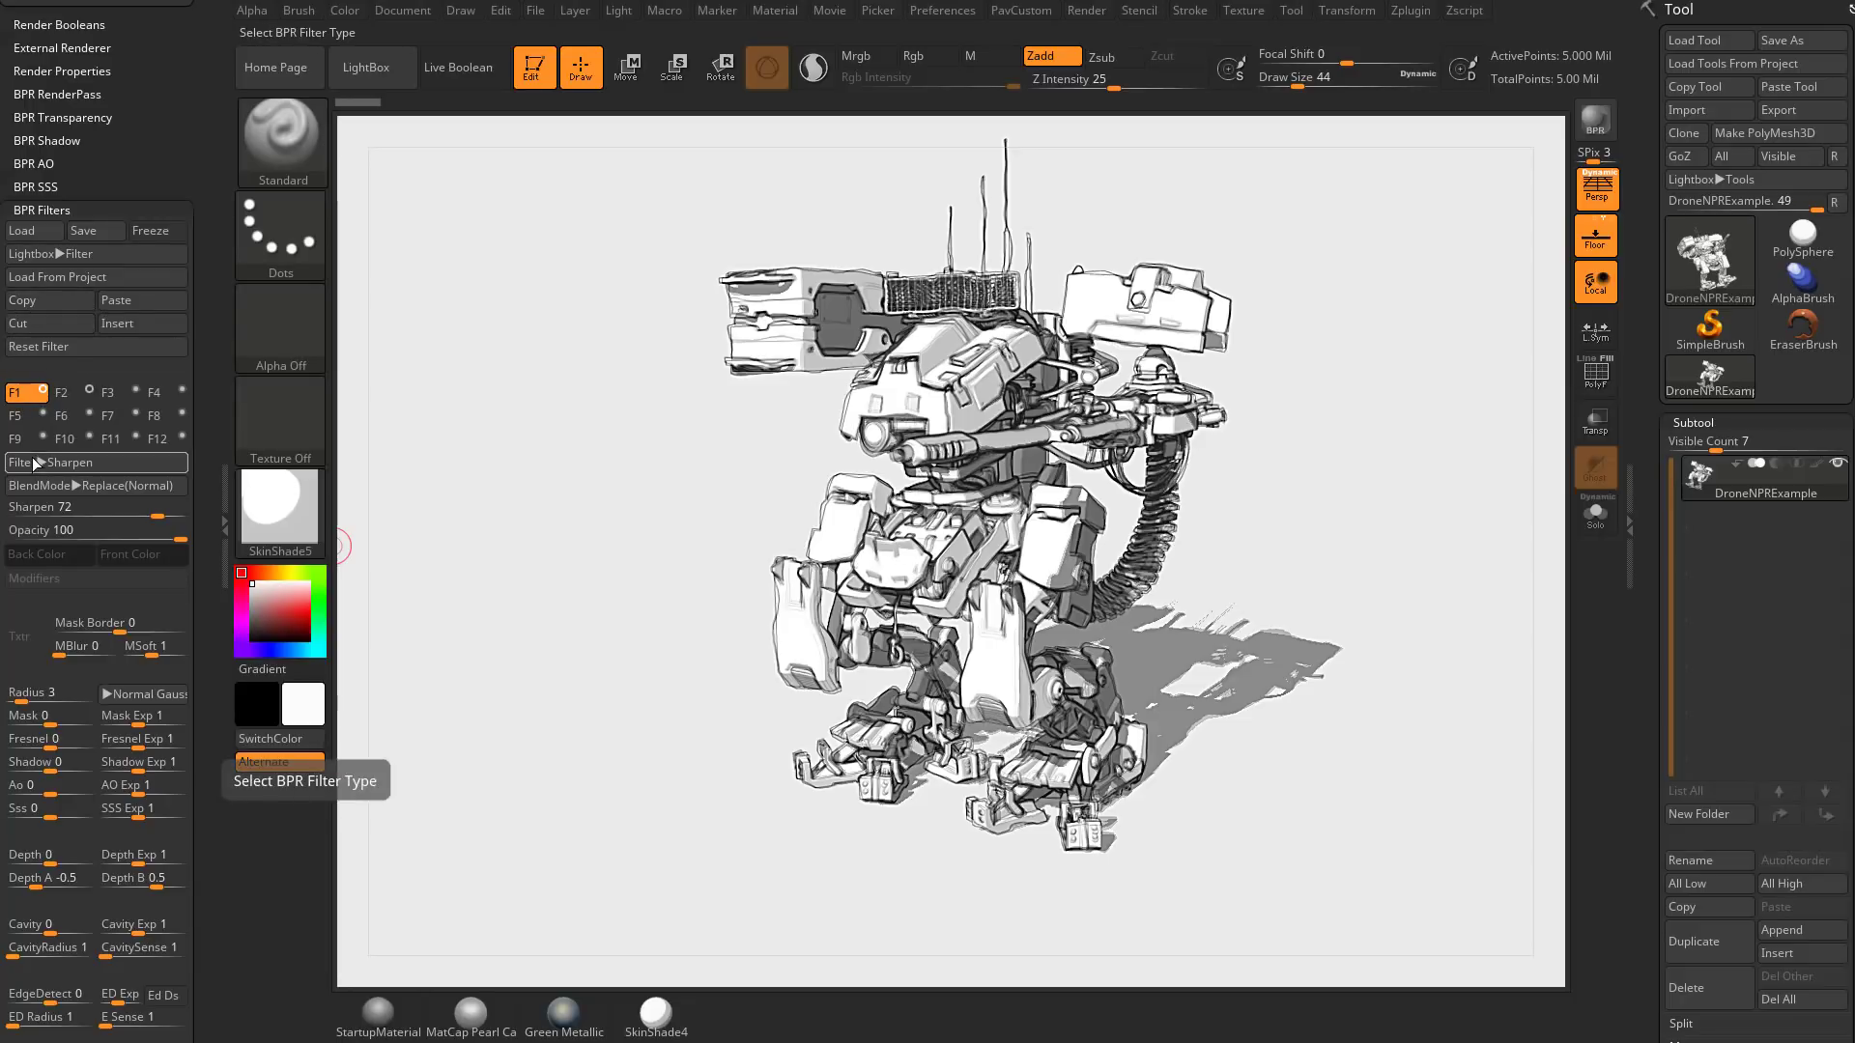
pyautogui.click(107, 393)
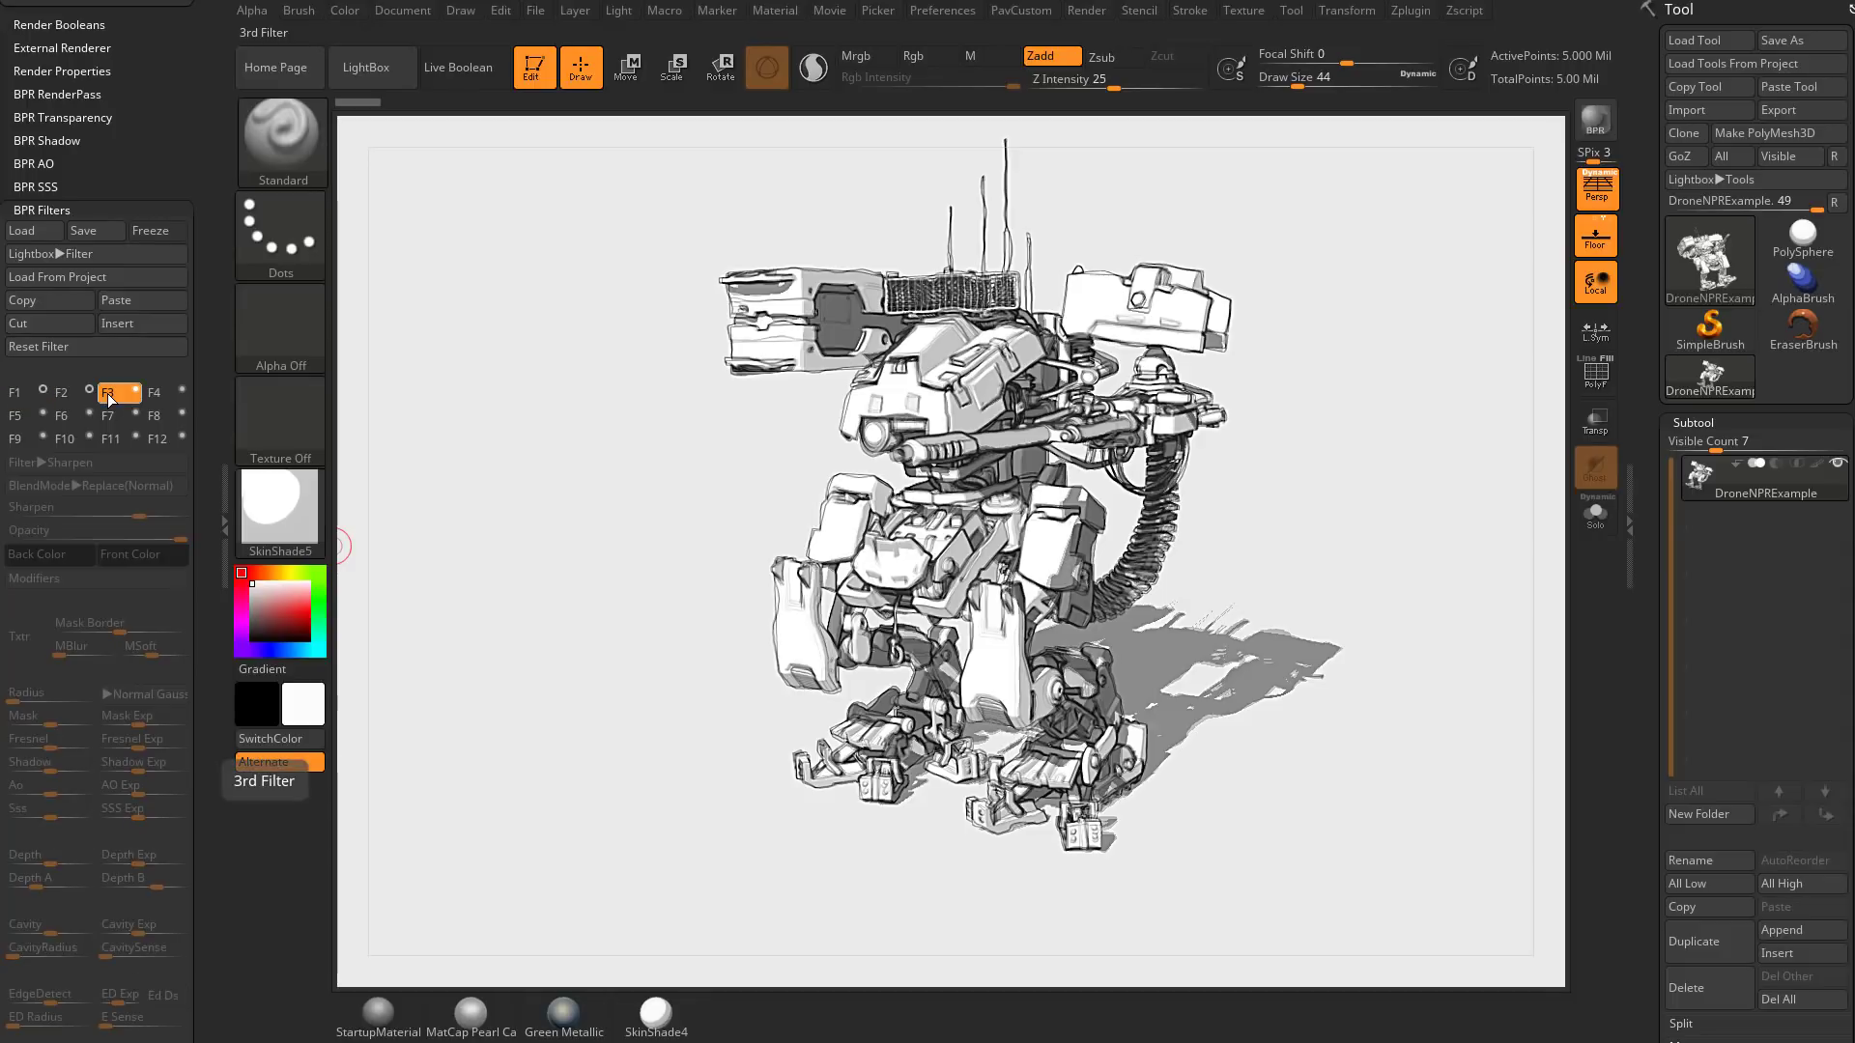
pyautogui.click(131, 301)
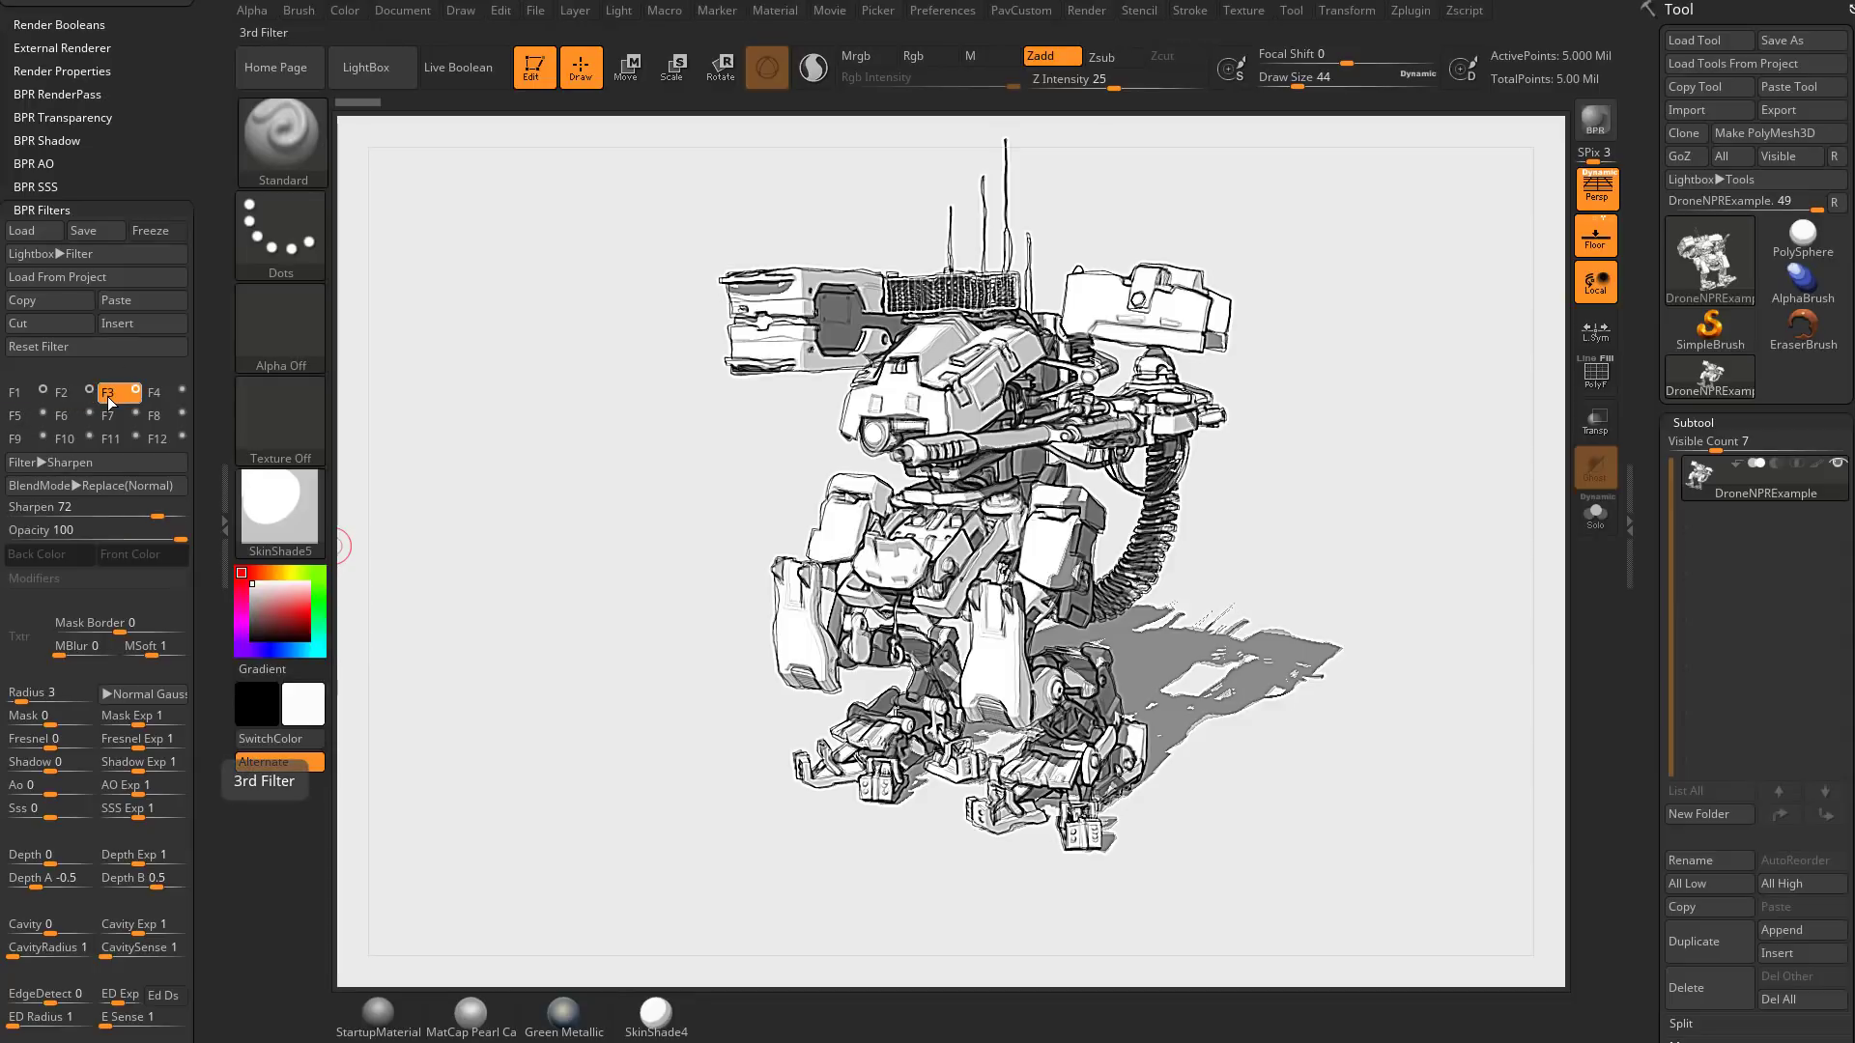
# Step: Cut the Sharpen filter from F3 and insert it at the F2 position
pyautogui.click(66, 324)
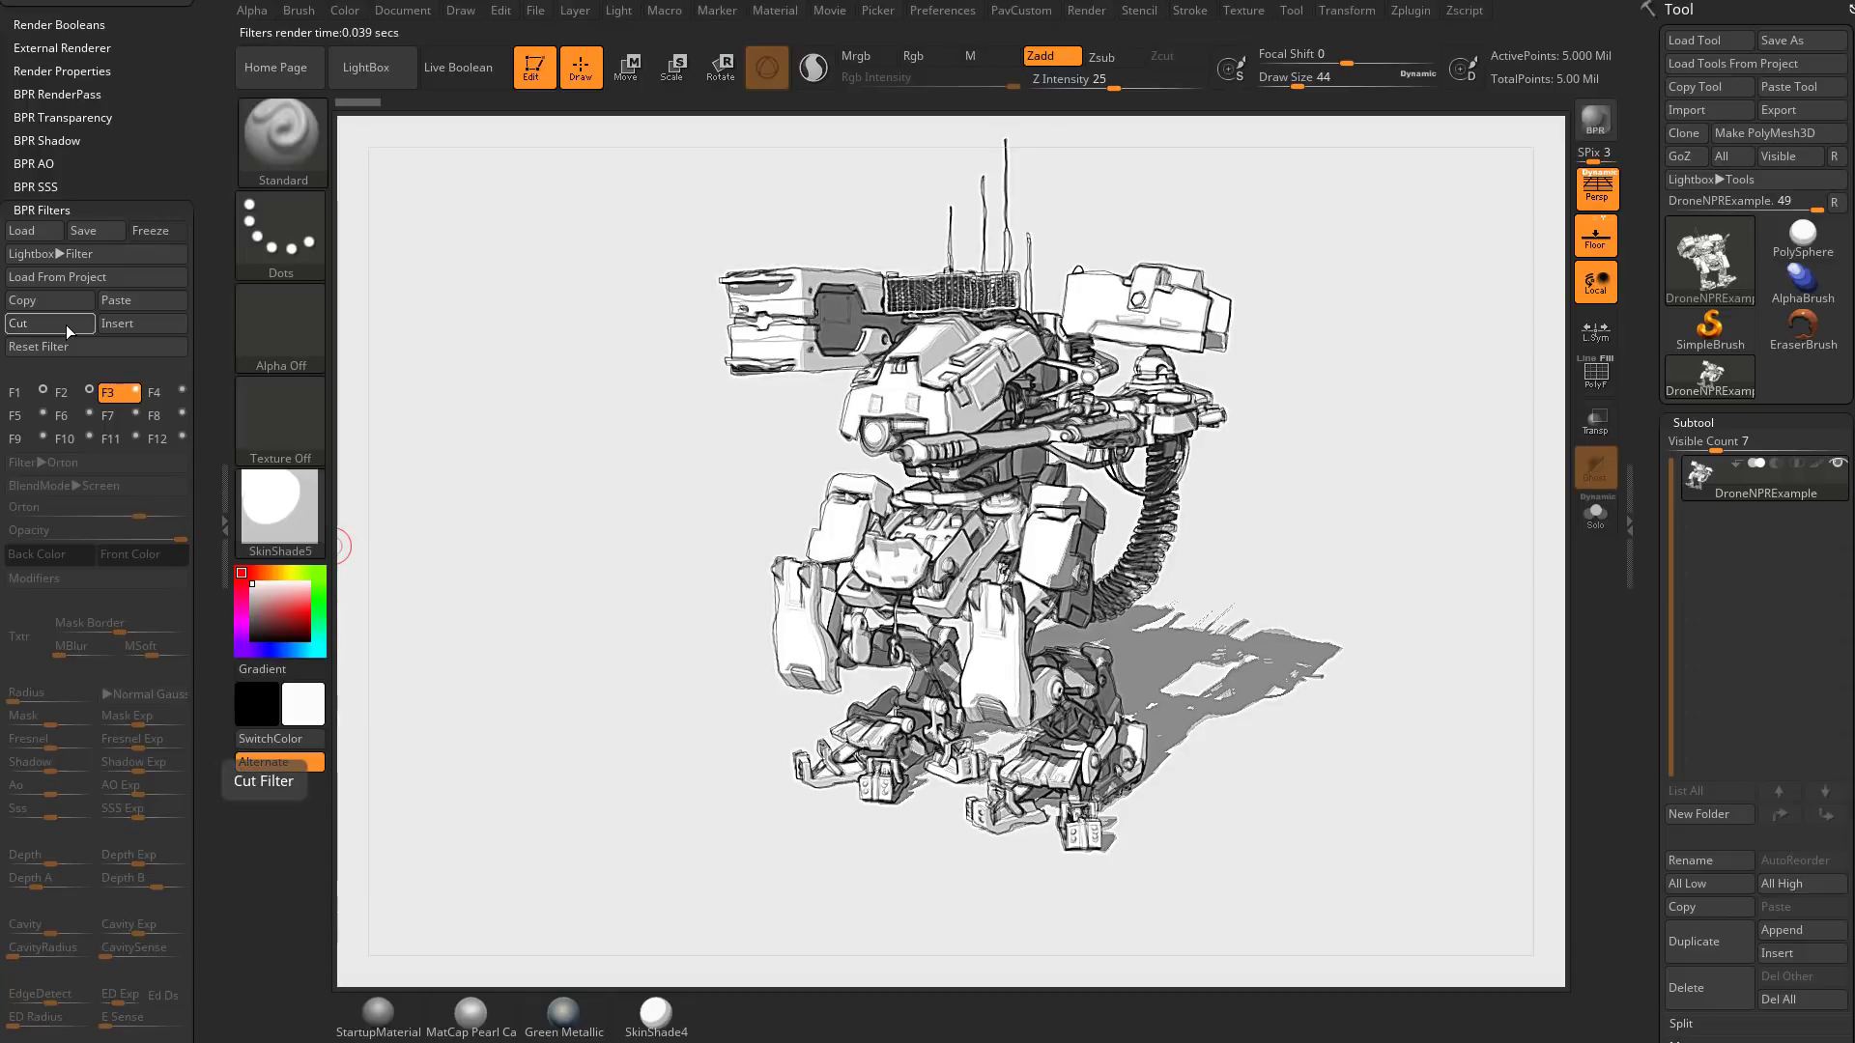
pyautogui.click(65, 392)
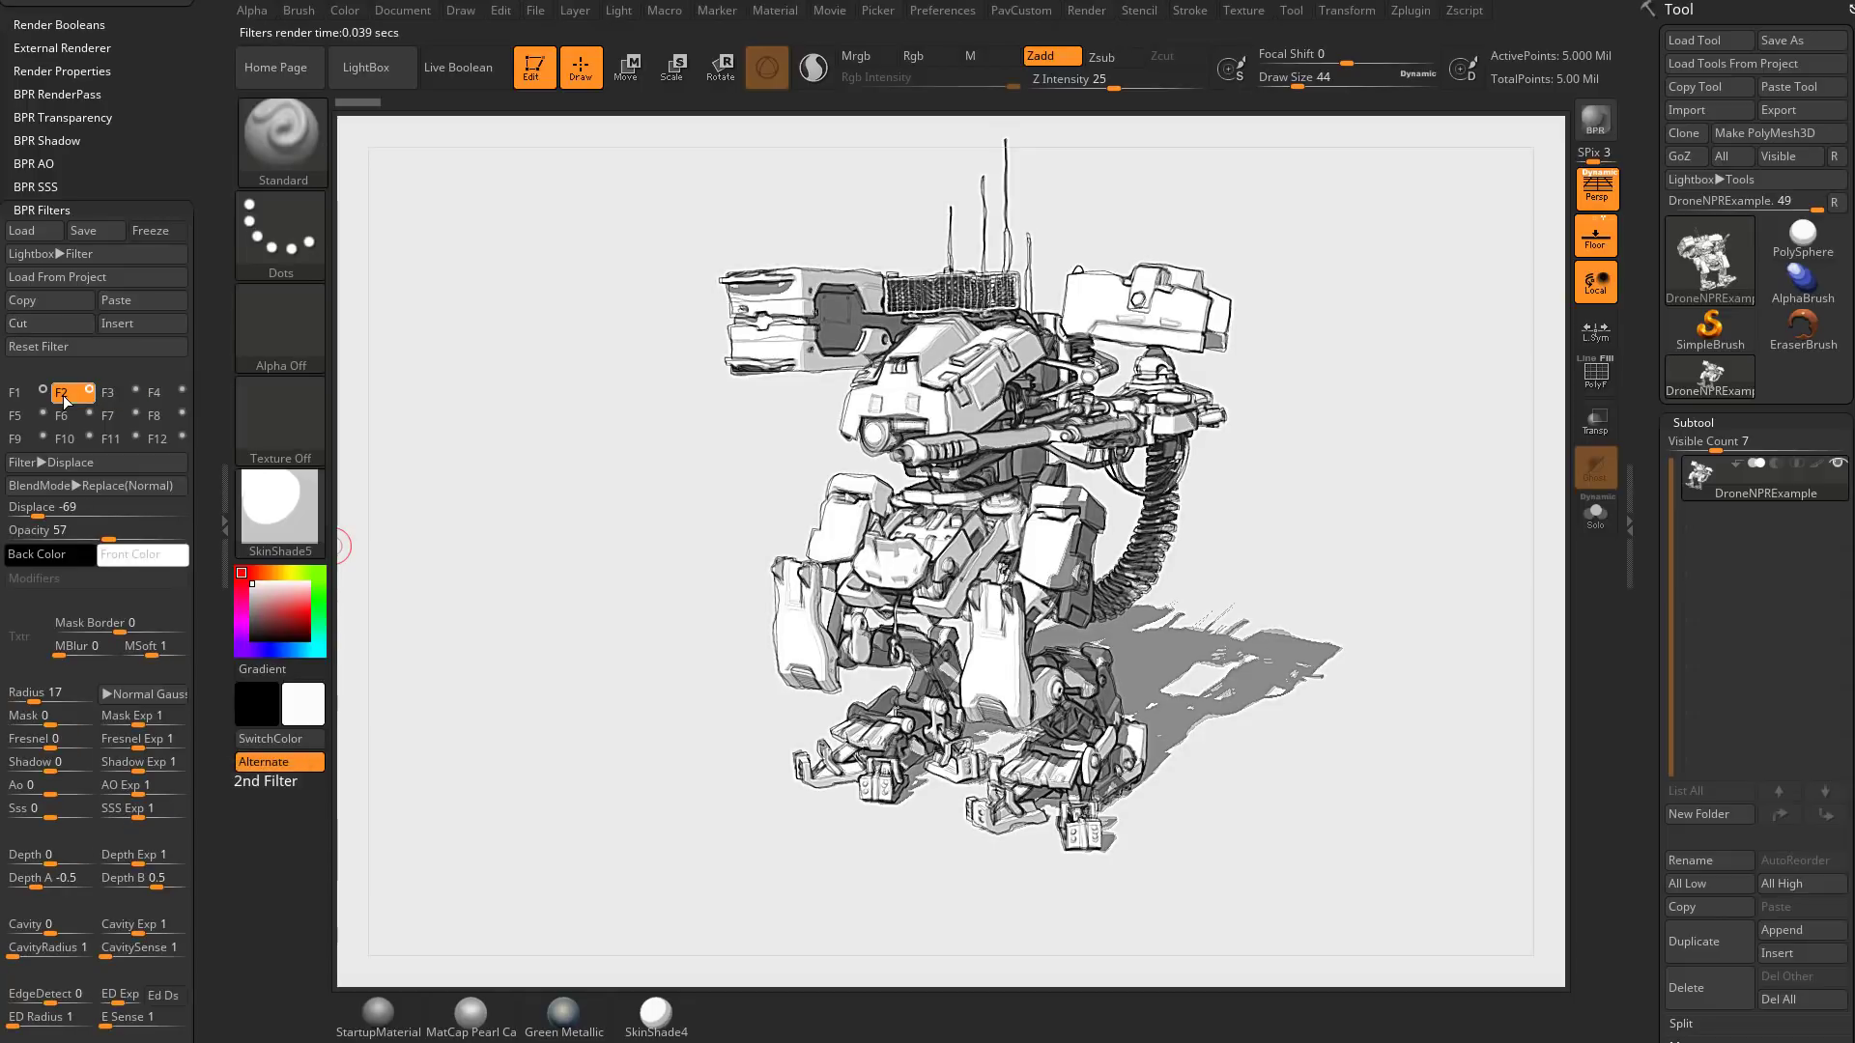
pyautogui.click(120, 325)
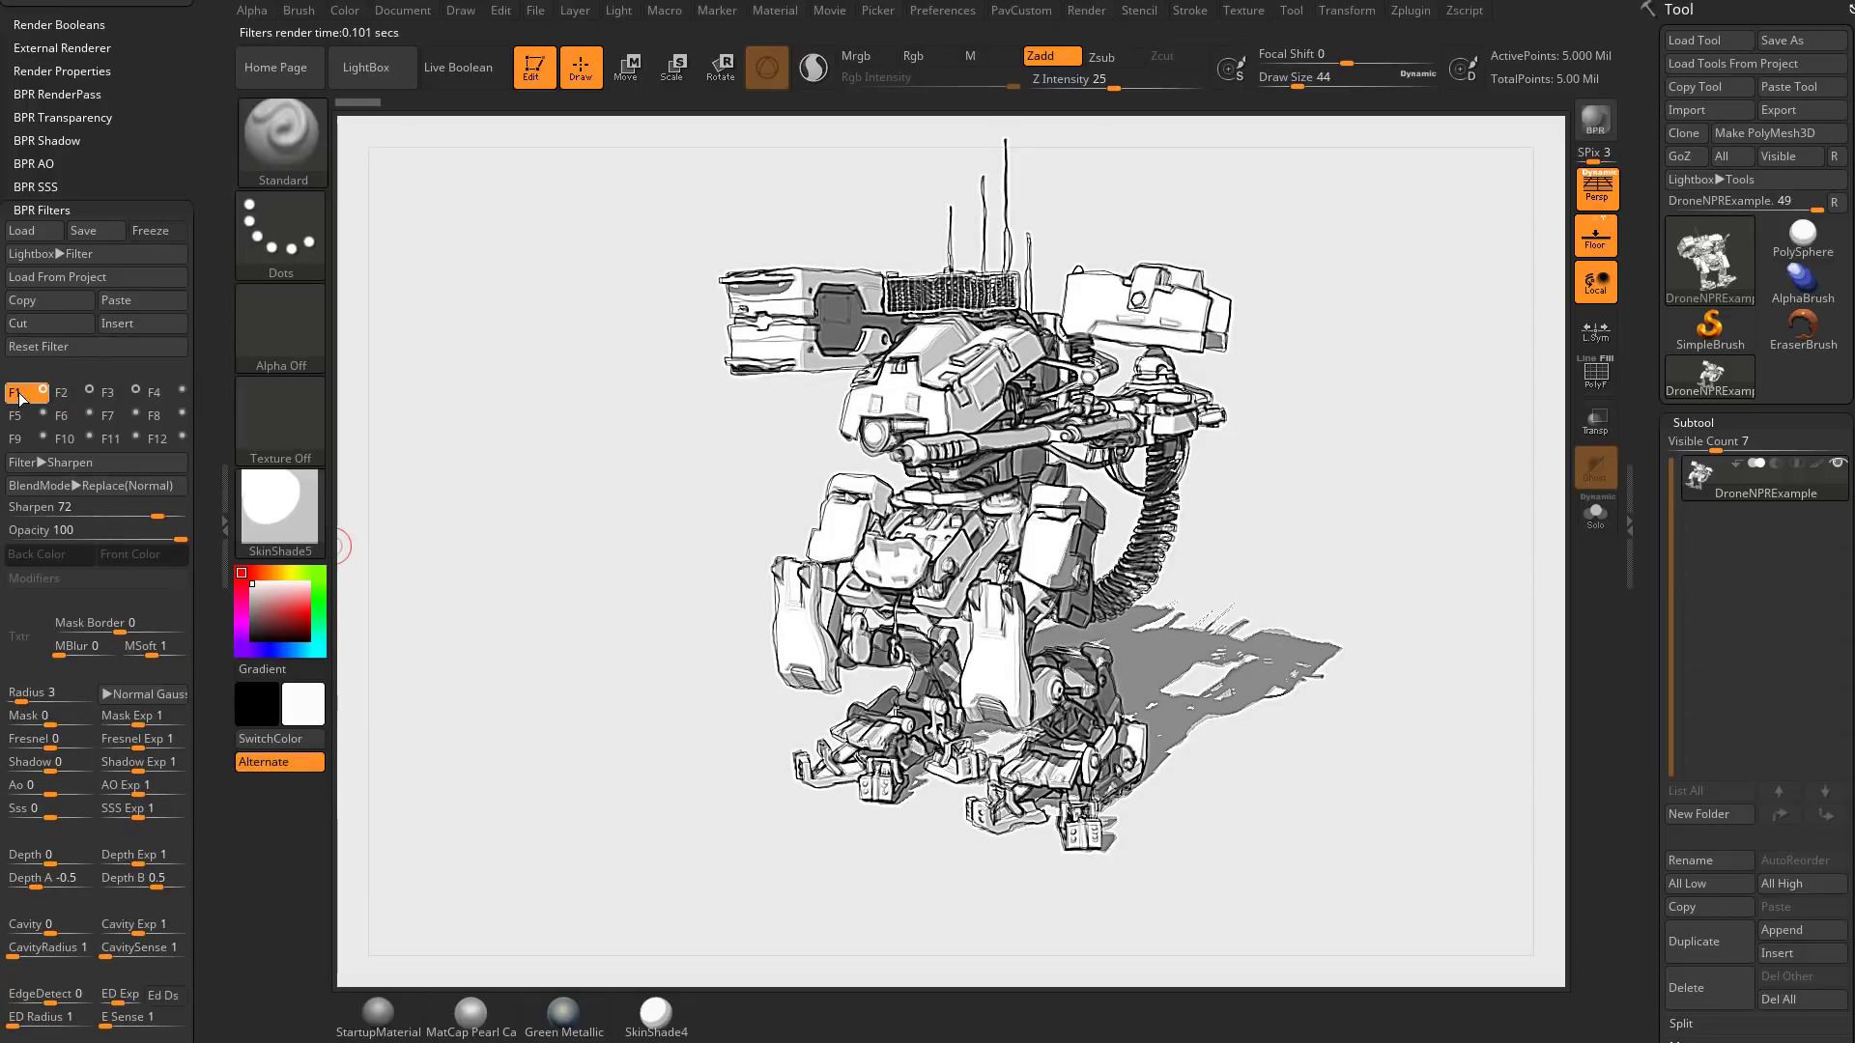
# Step: Paste a copy of the Displace filter into slot F4, then reselect F3
pyautogui.click(112, 392)
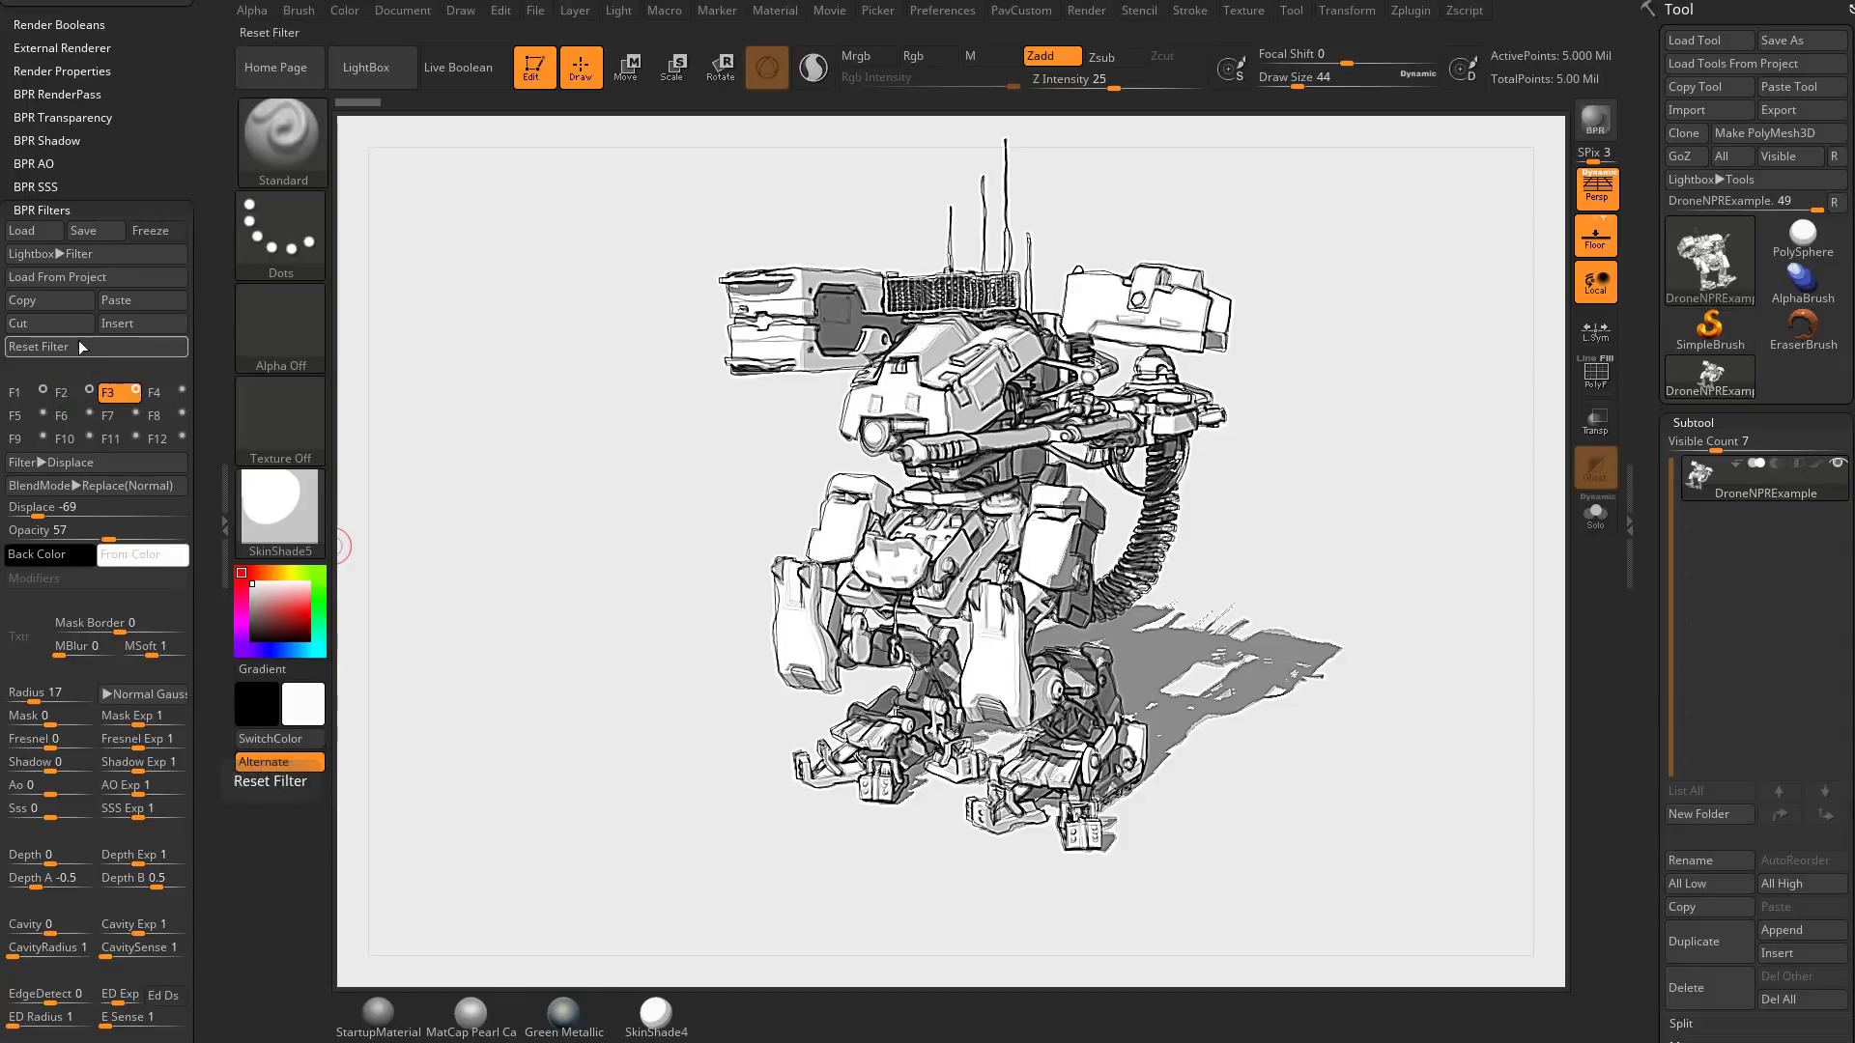
pyautogui.click(159, 393)
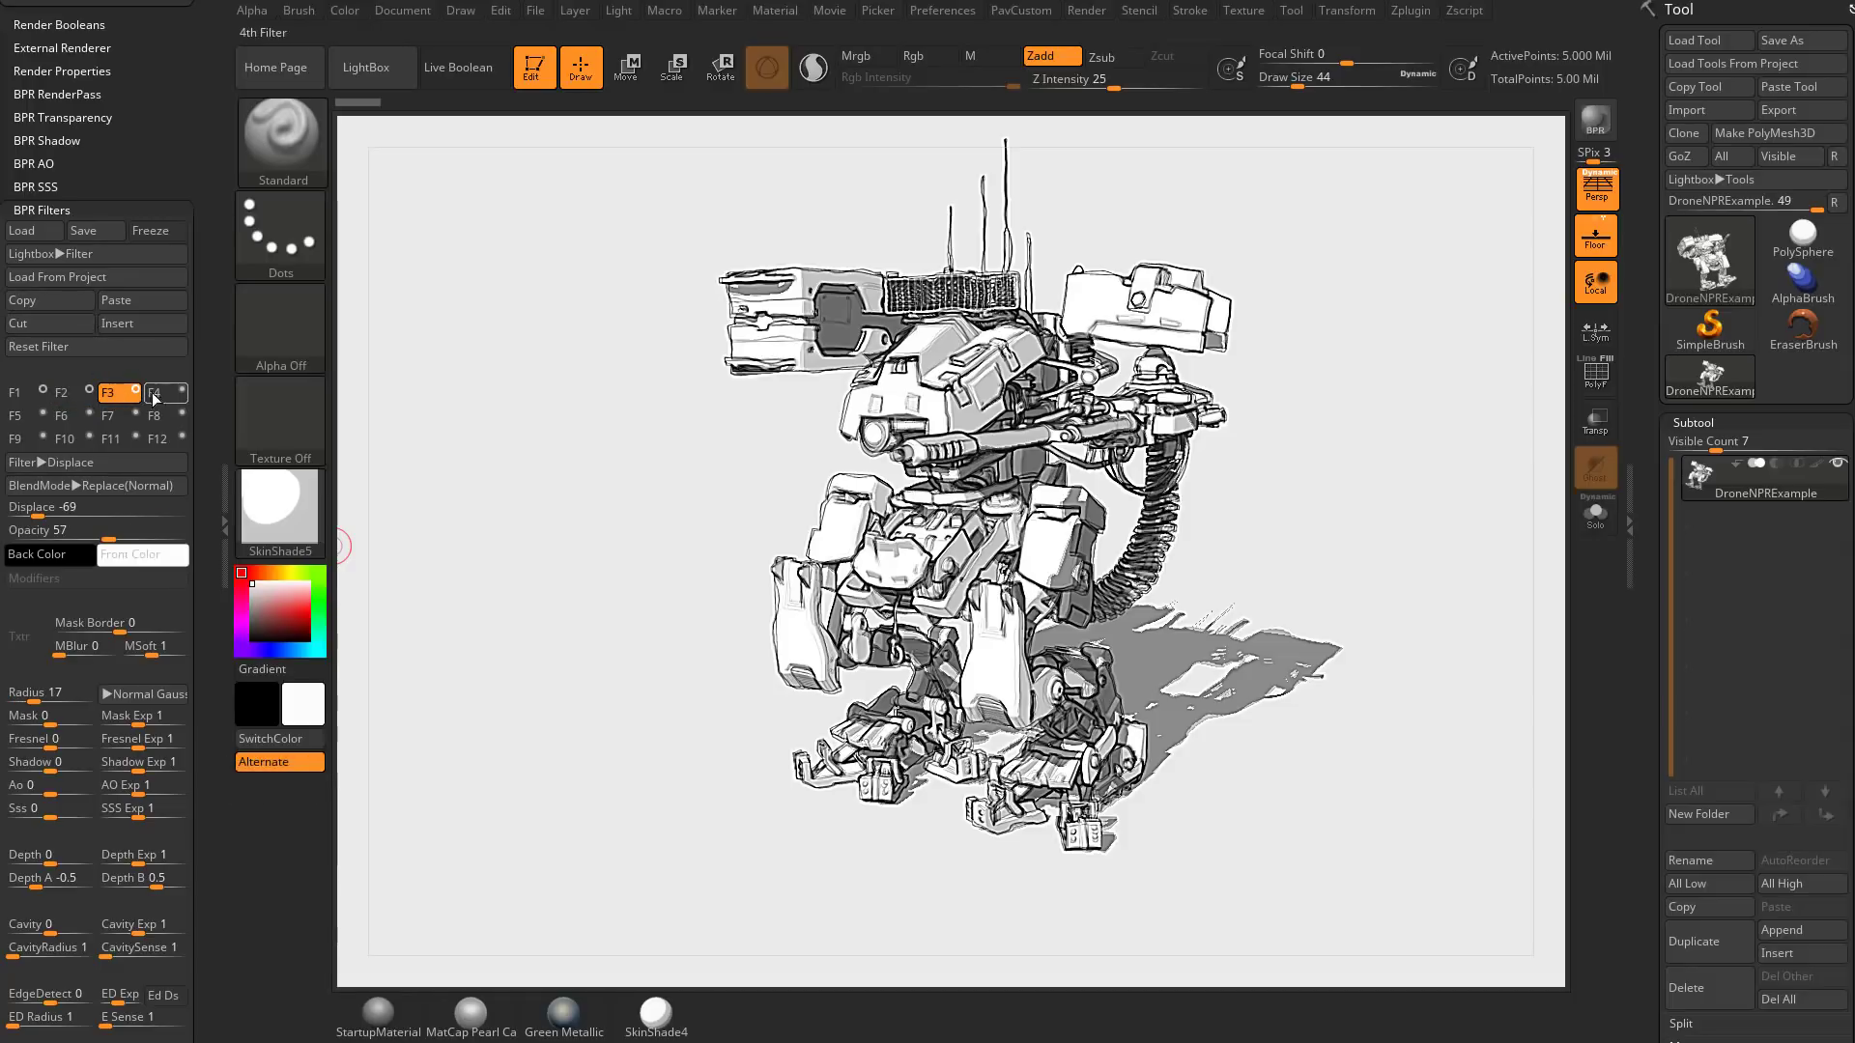
pyautogui.click(143, 299)
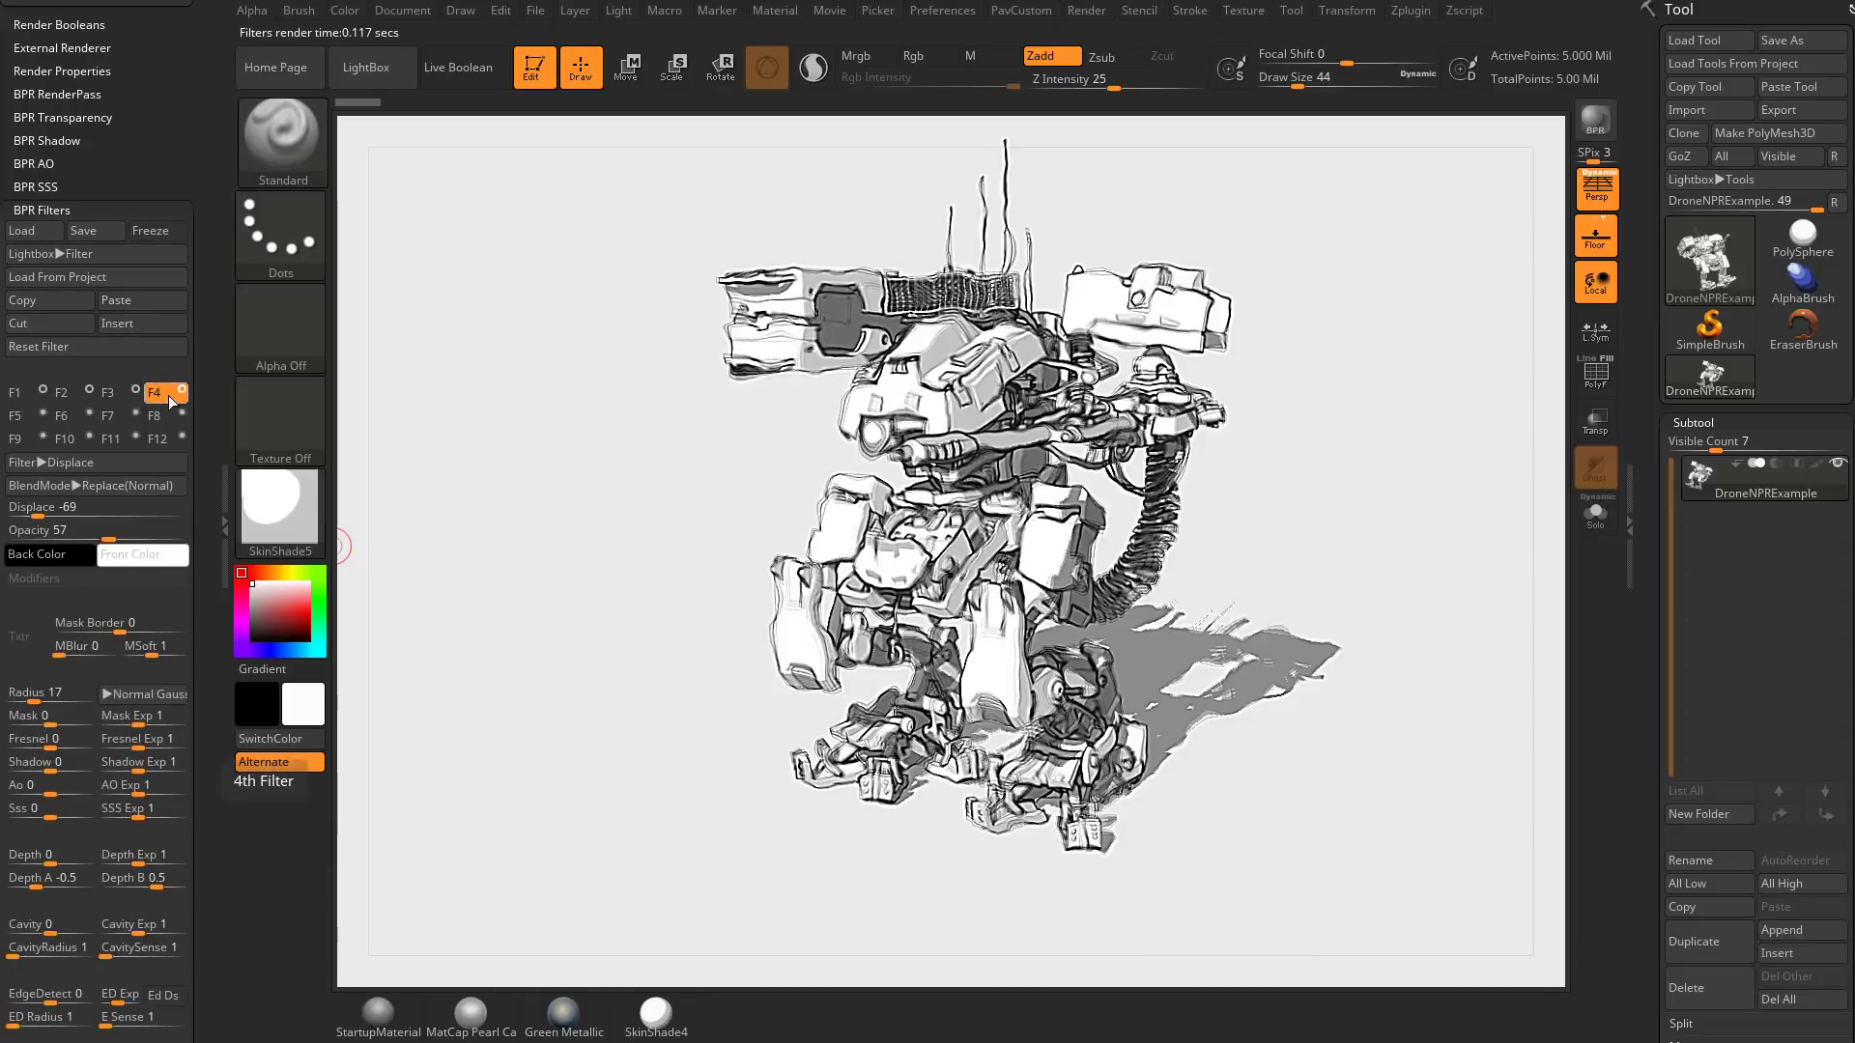
pyautogui.click(119, 394)
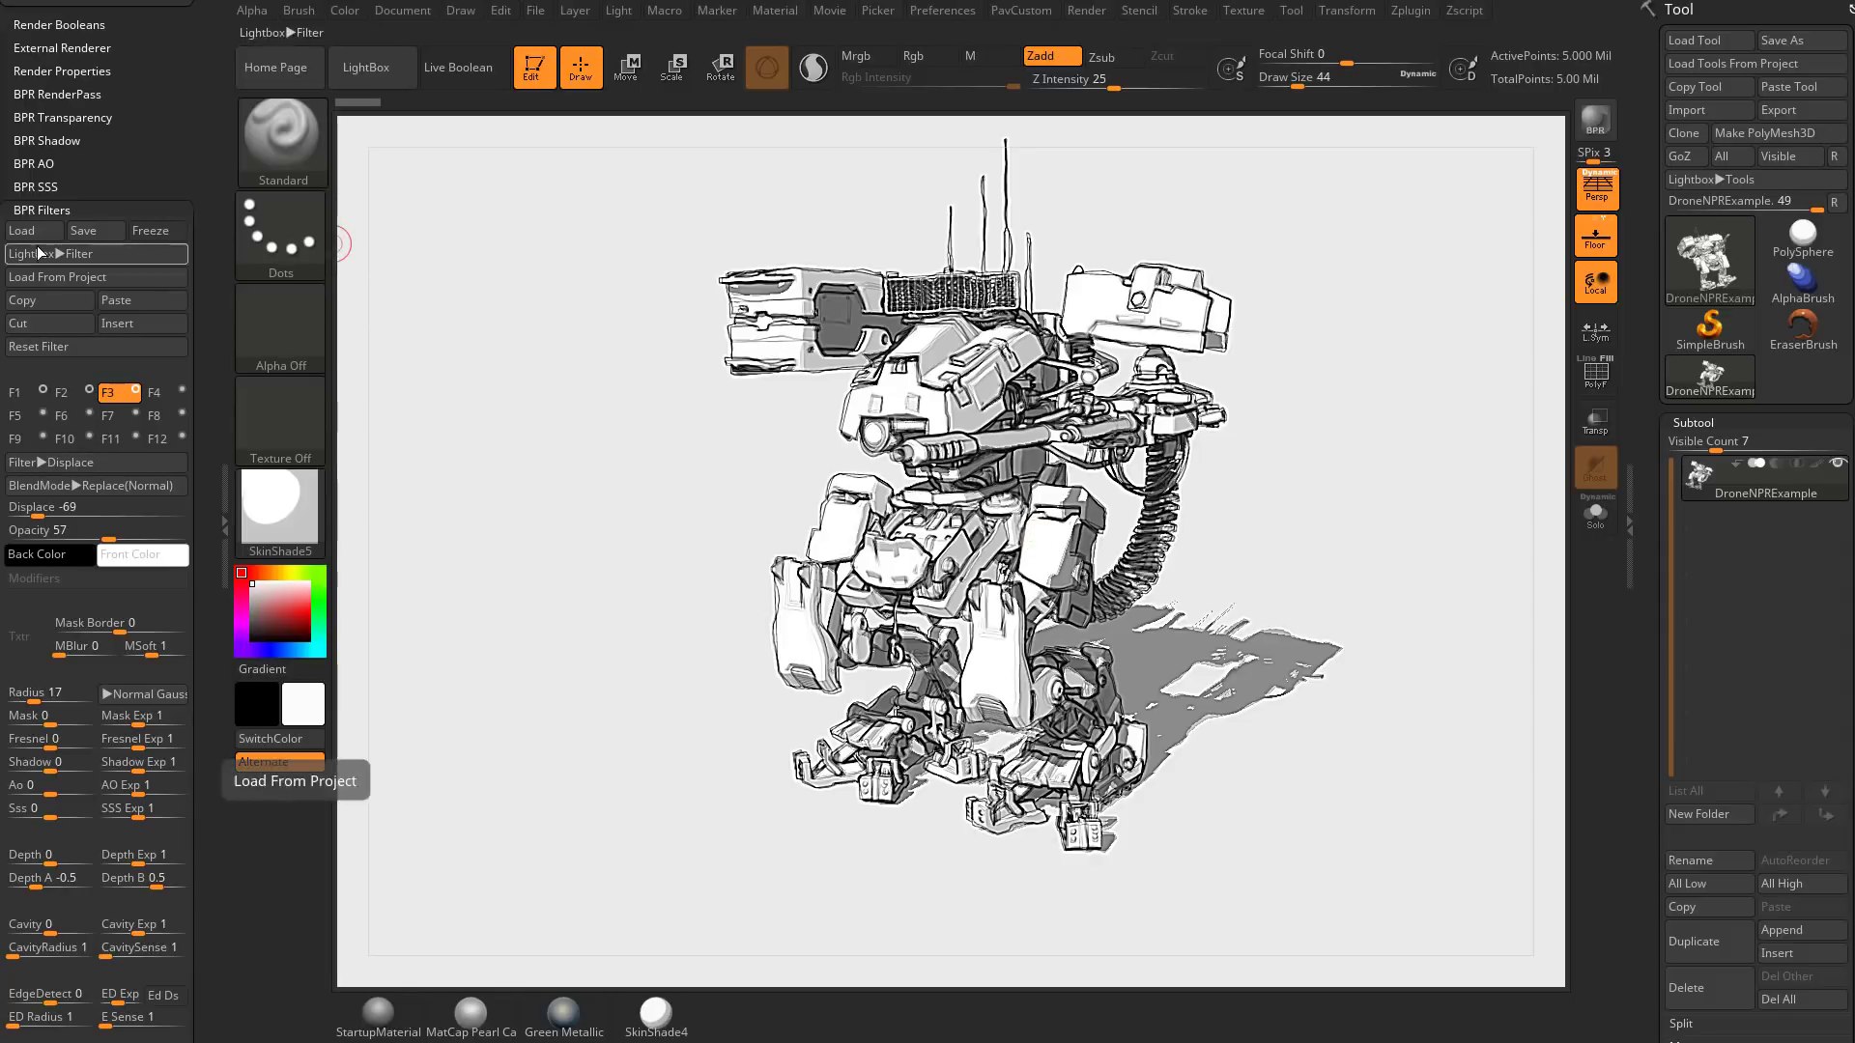
# Step: Cancel the render-preset save, then browse LightBox's RenderSet and Filters preset collections
pyautogui.click(90, 234)
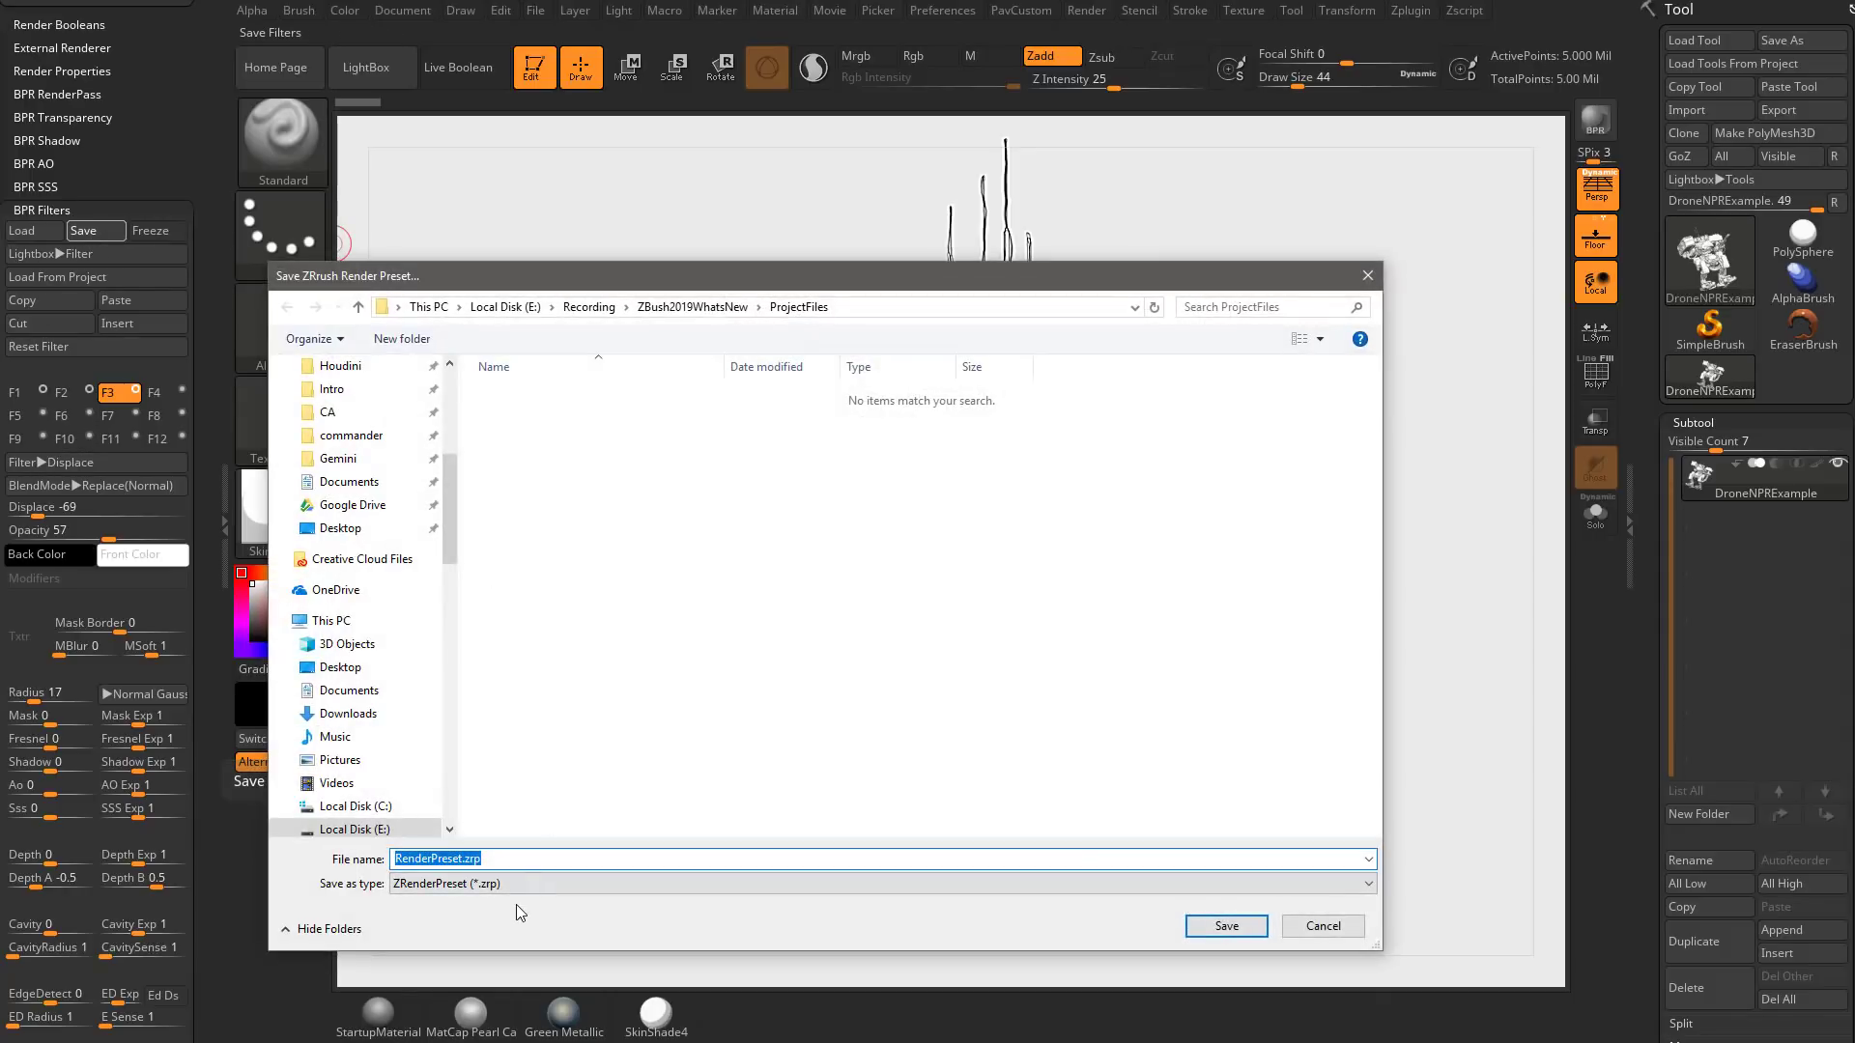
pyautogui.click(1322, 925)
pyautogui.press(',')
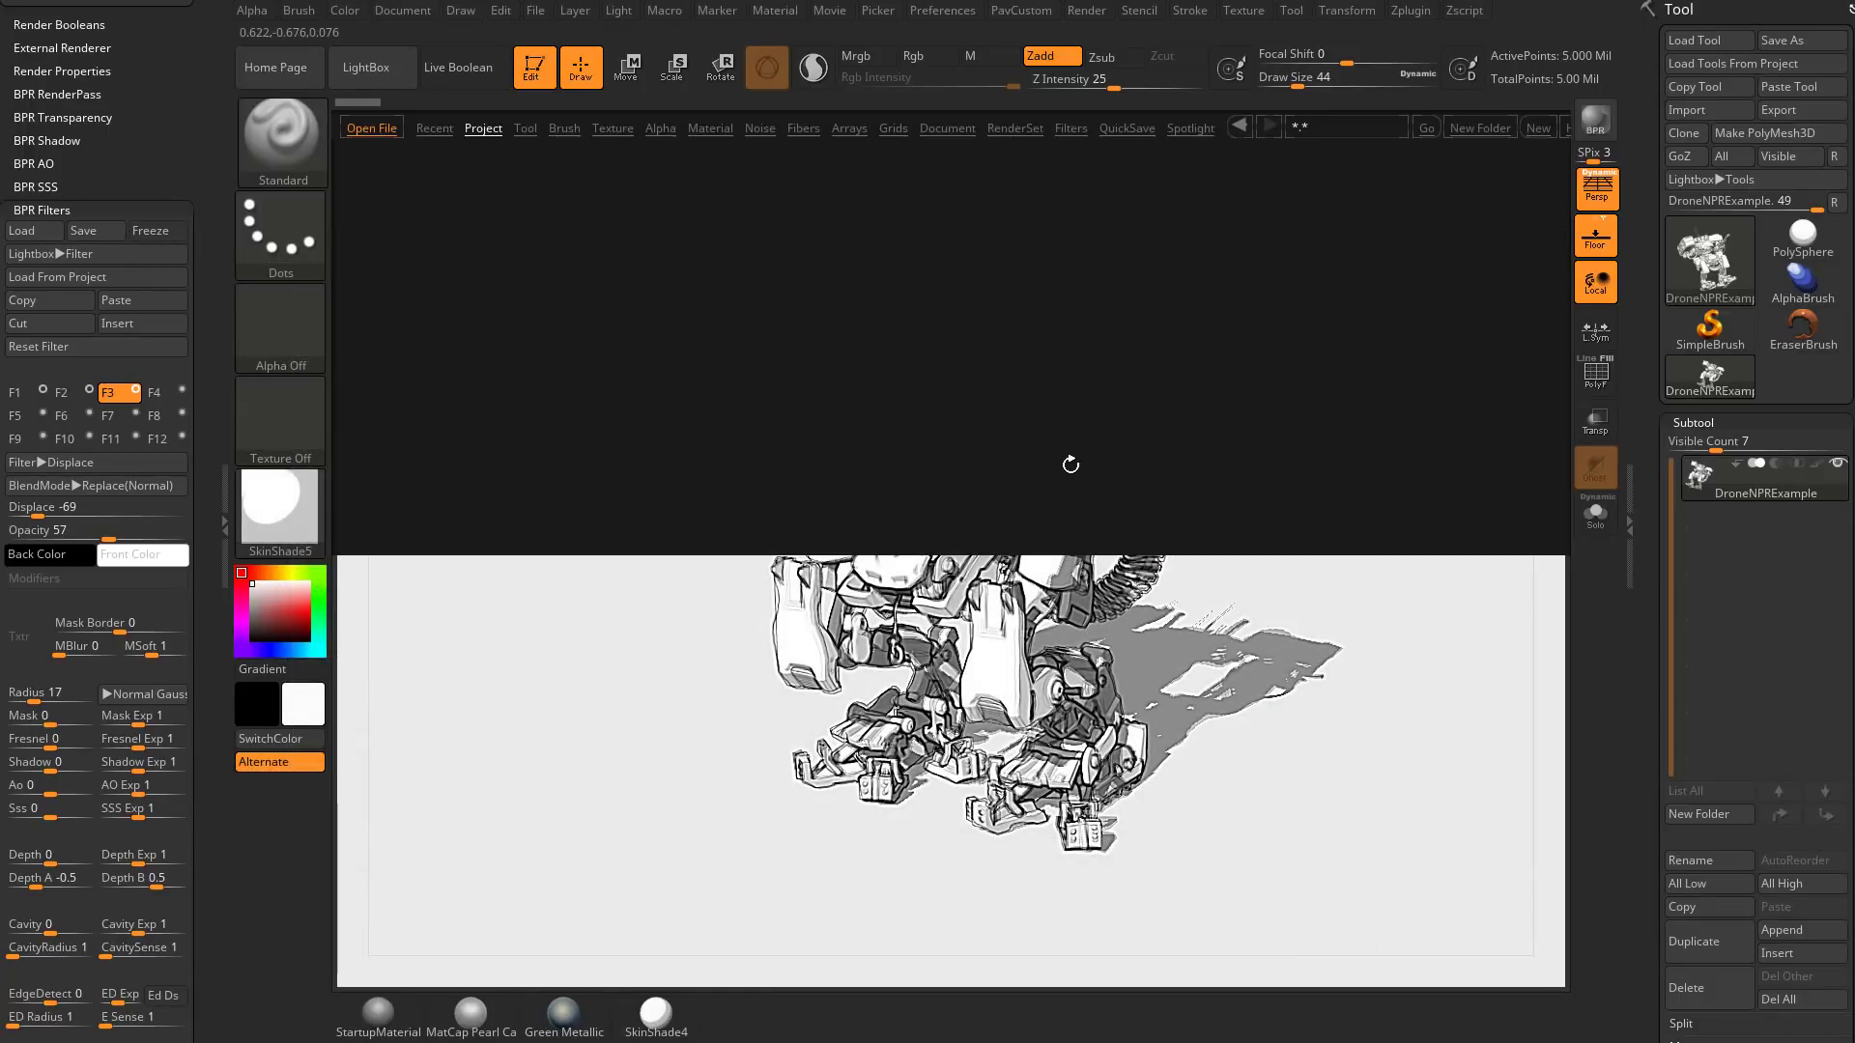
pyautogui.click(1070, 127)
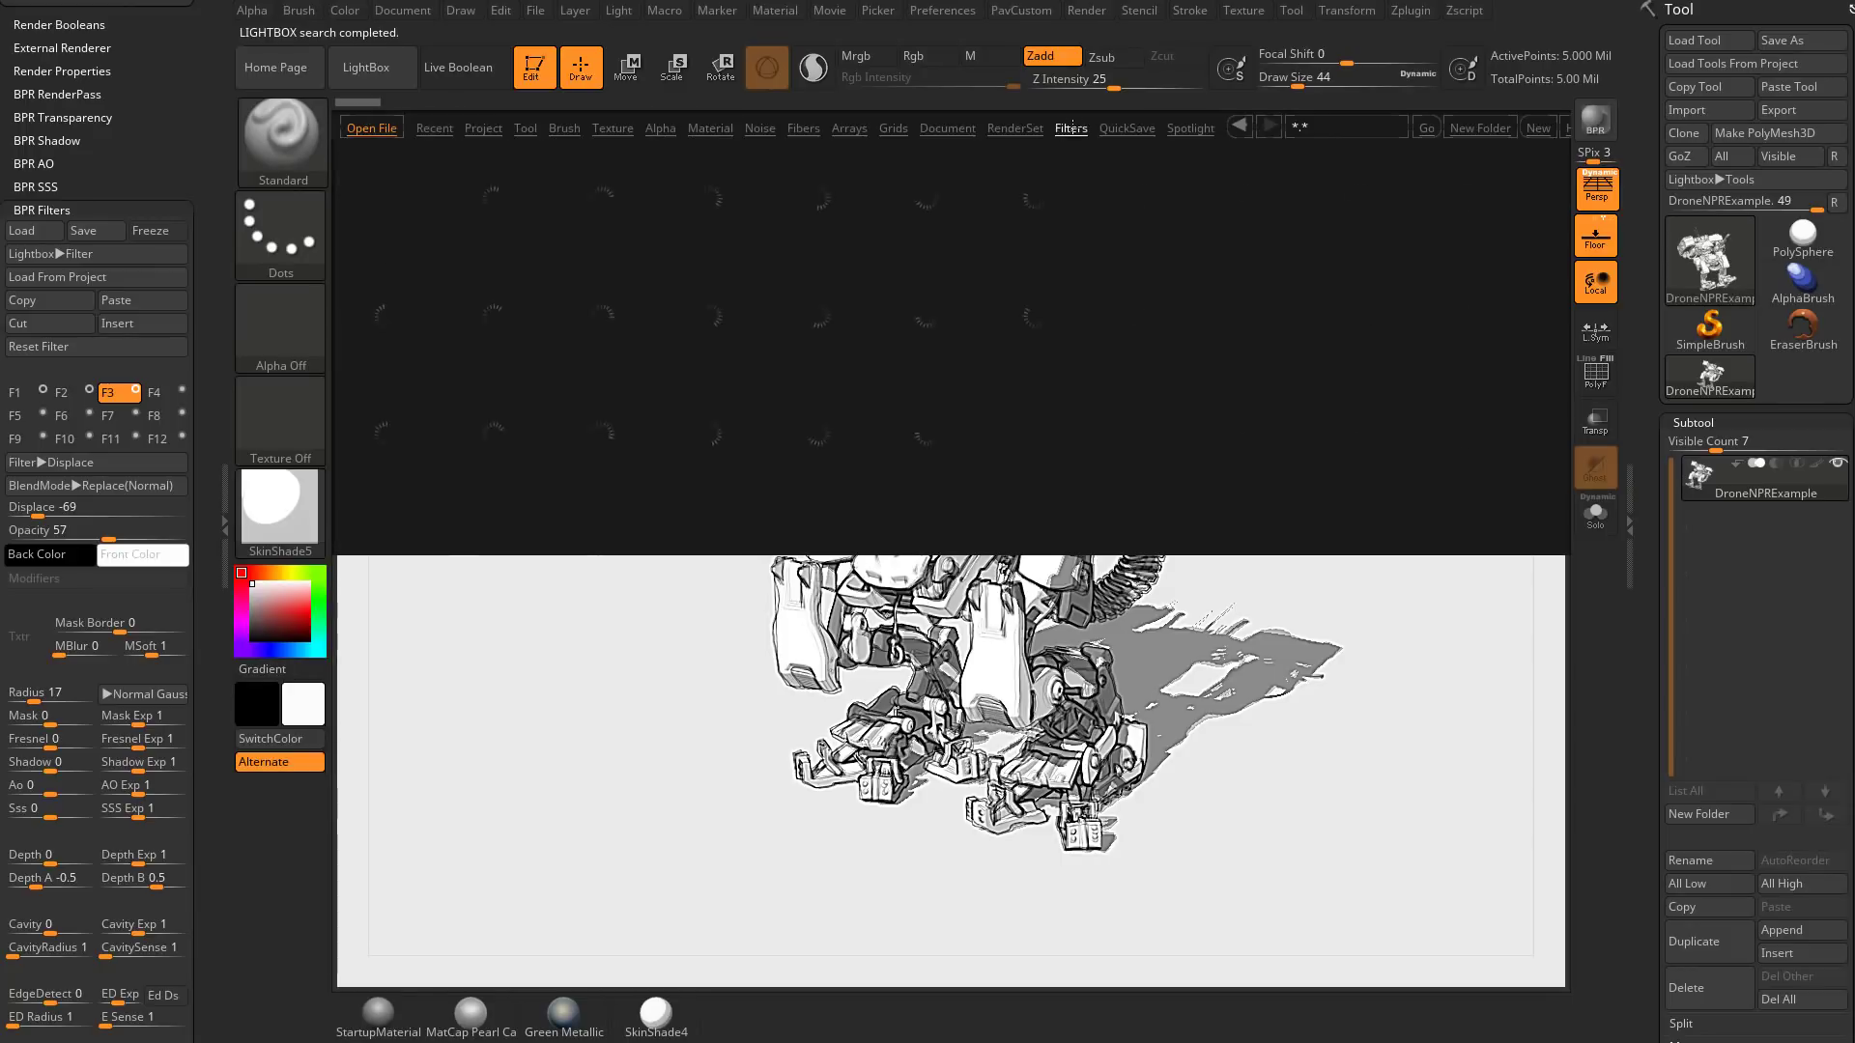
pyautogui.click(1014, 128)
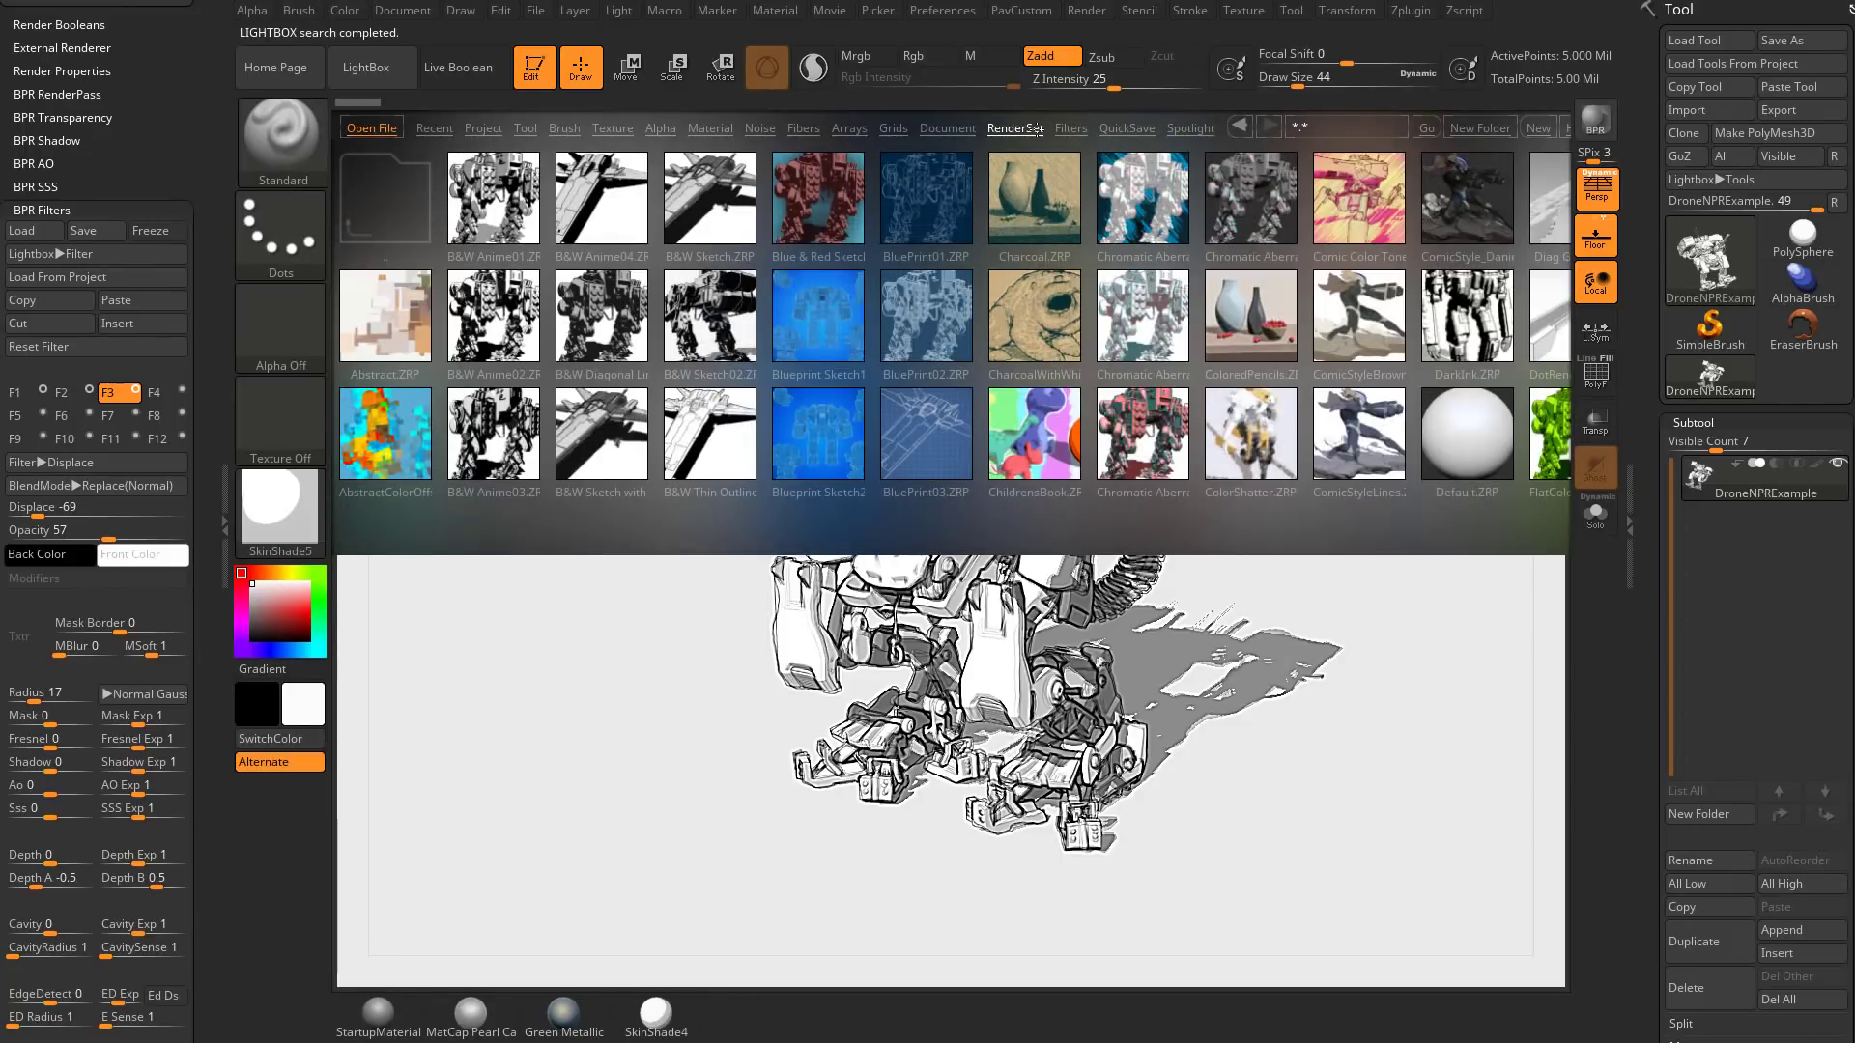
pyautogui.click(494, 210)
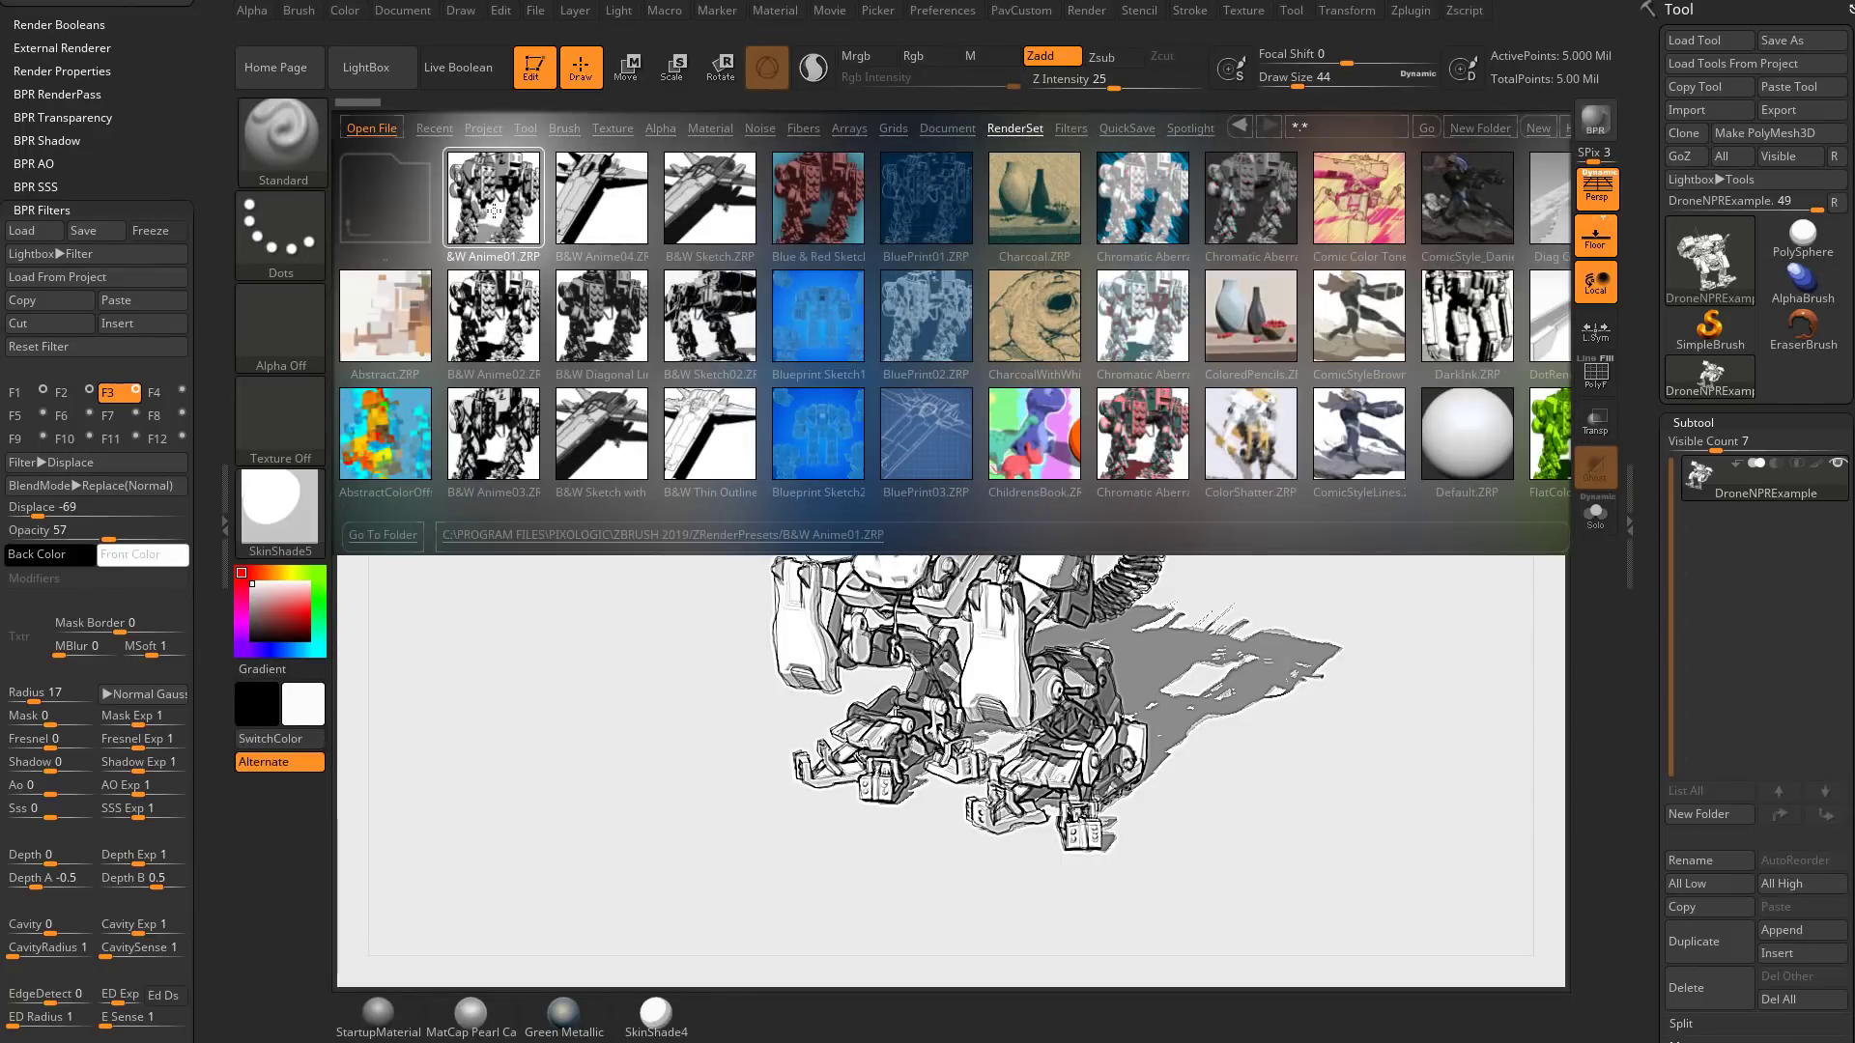
pyautogui.doubleClick(494, 211)
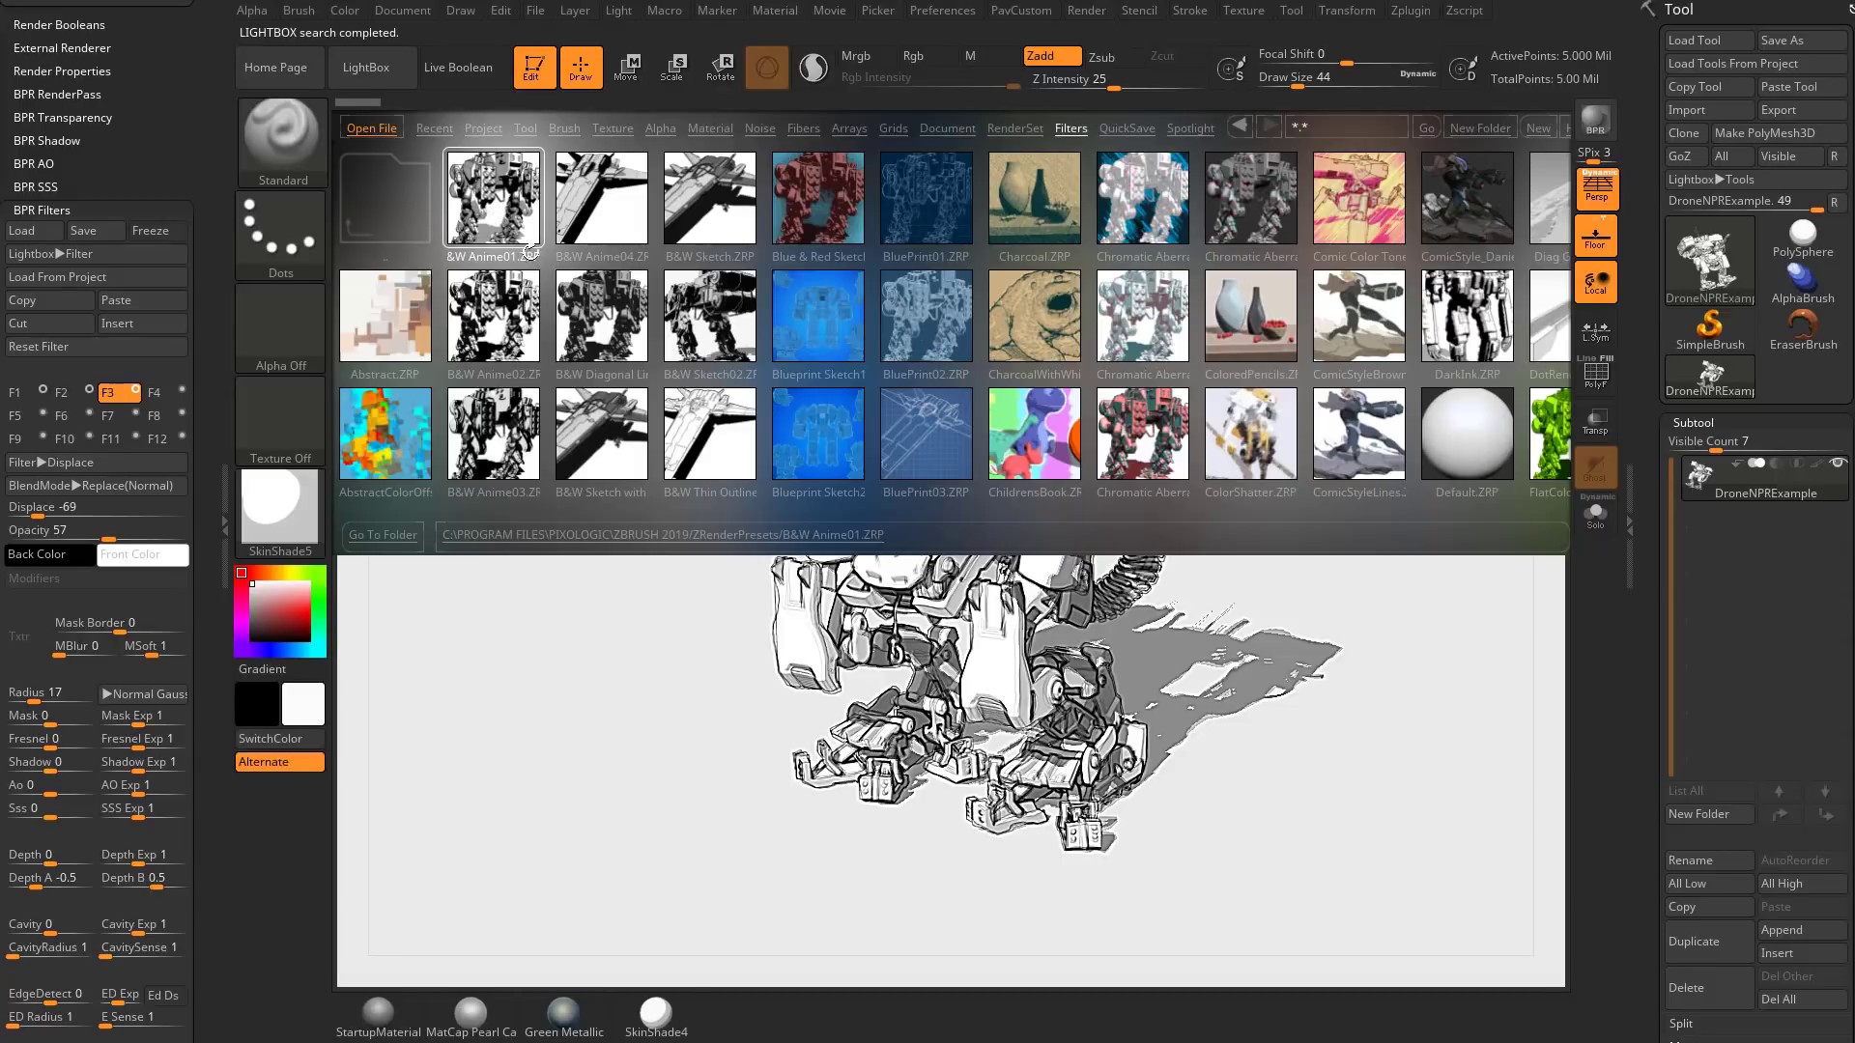
pyautogui.click(1032, 129)
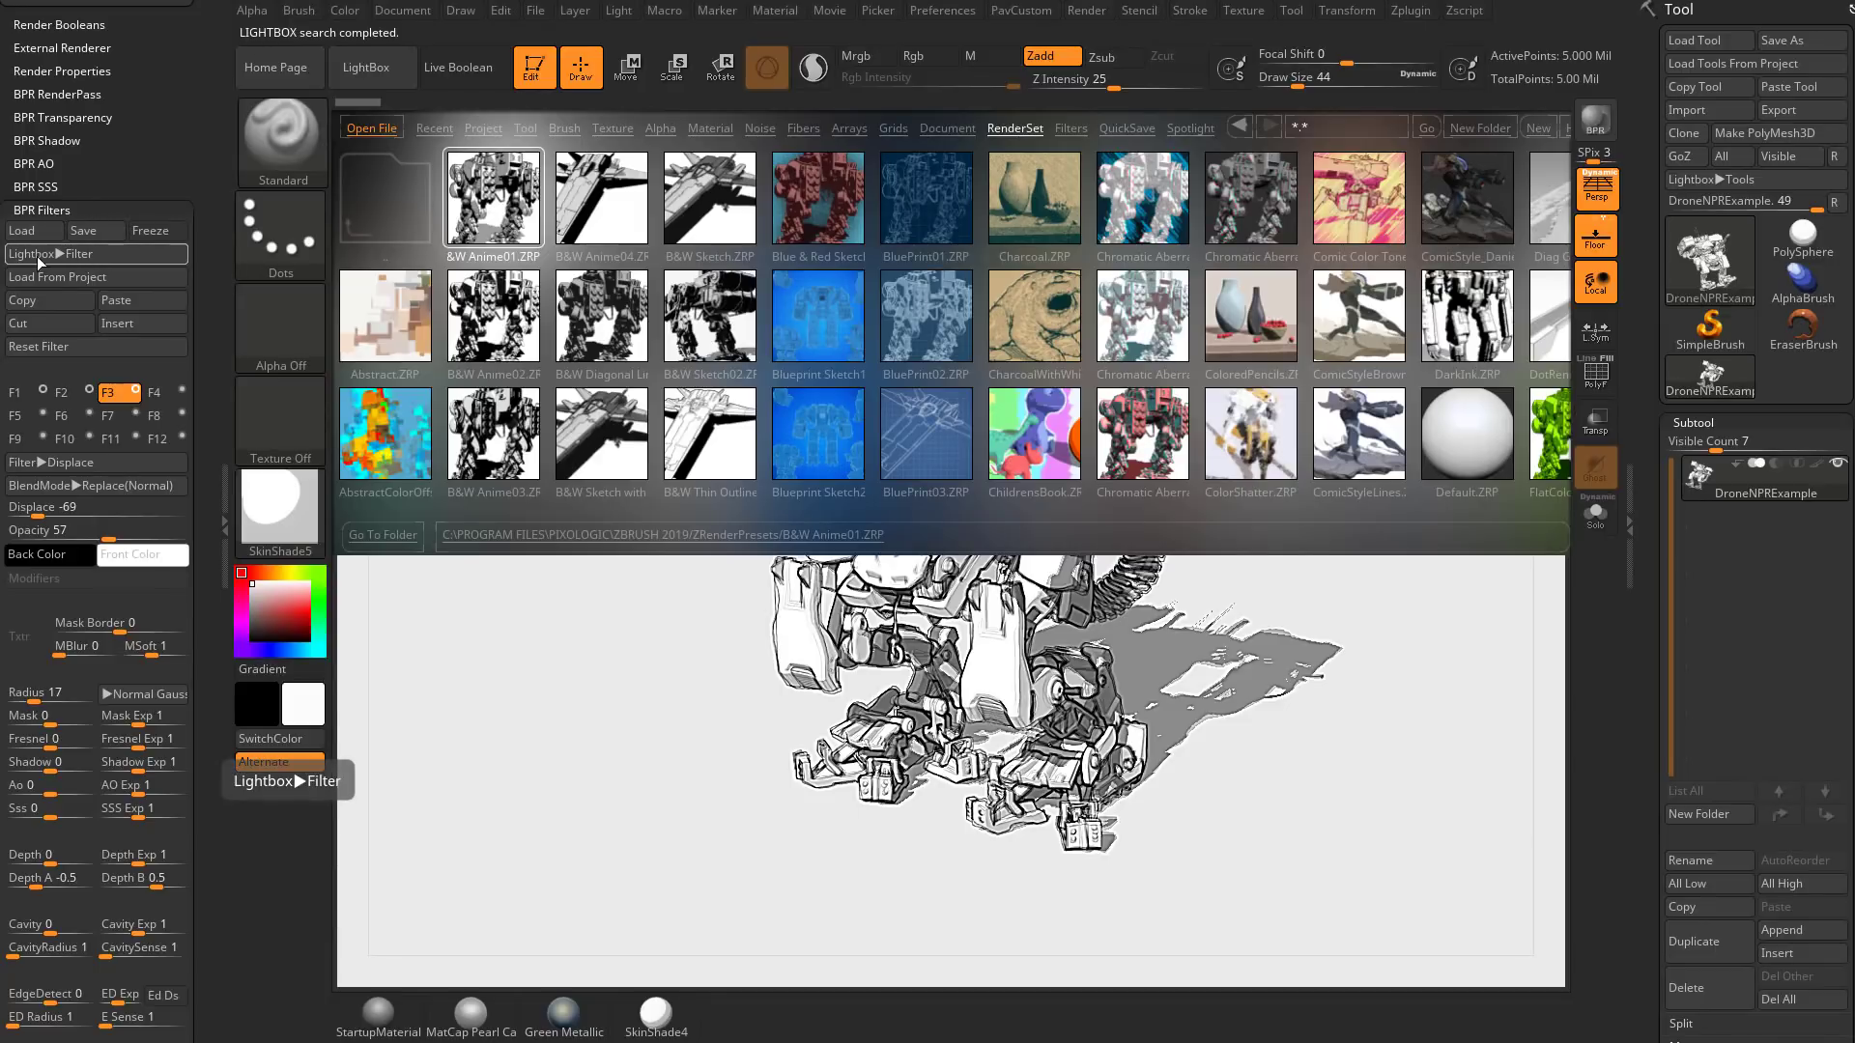
pyautogui.click(104, 257)
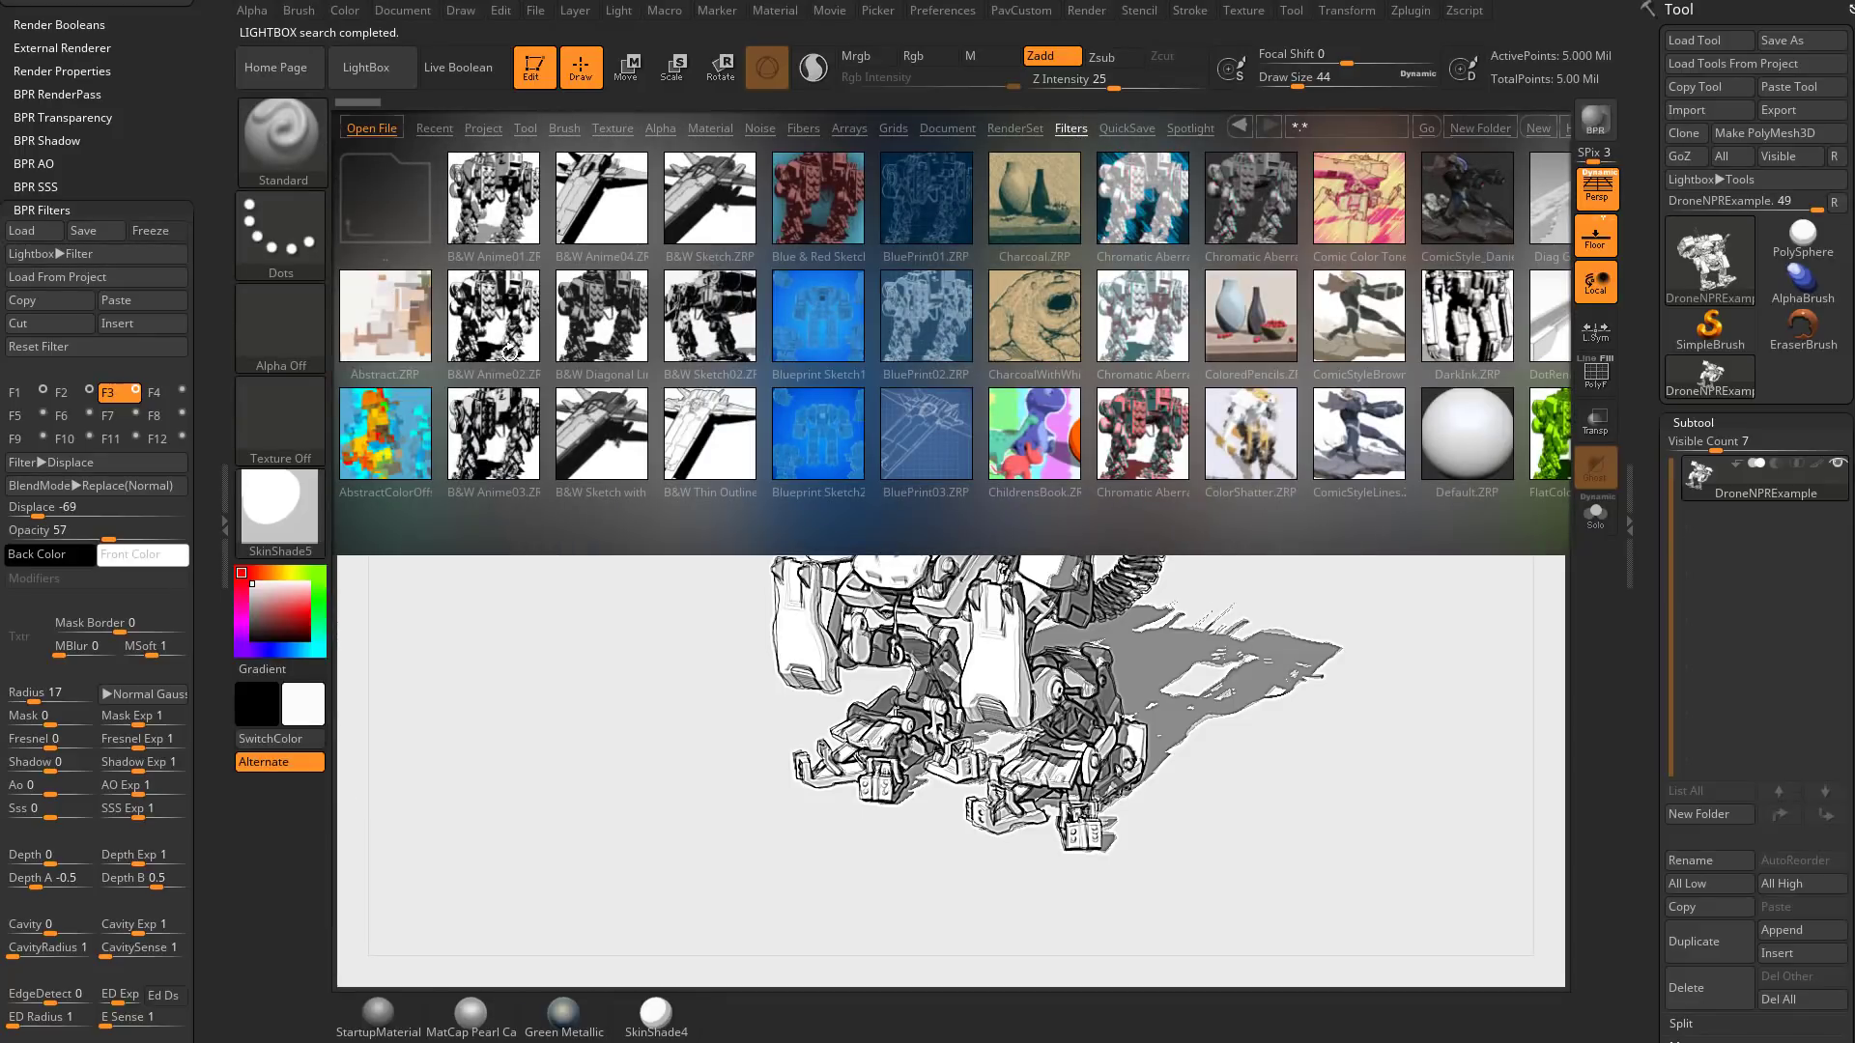
# Step: Load the B&W Anime02.ZRP filter preset and review the resulting BPR Filter settings in the Render tray
pyautogui.doubleClick(502, 311)
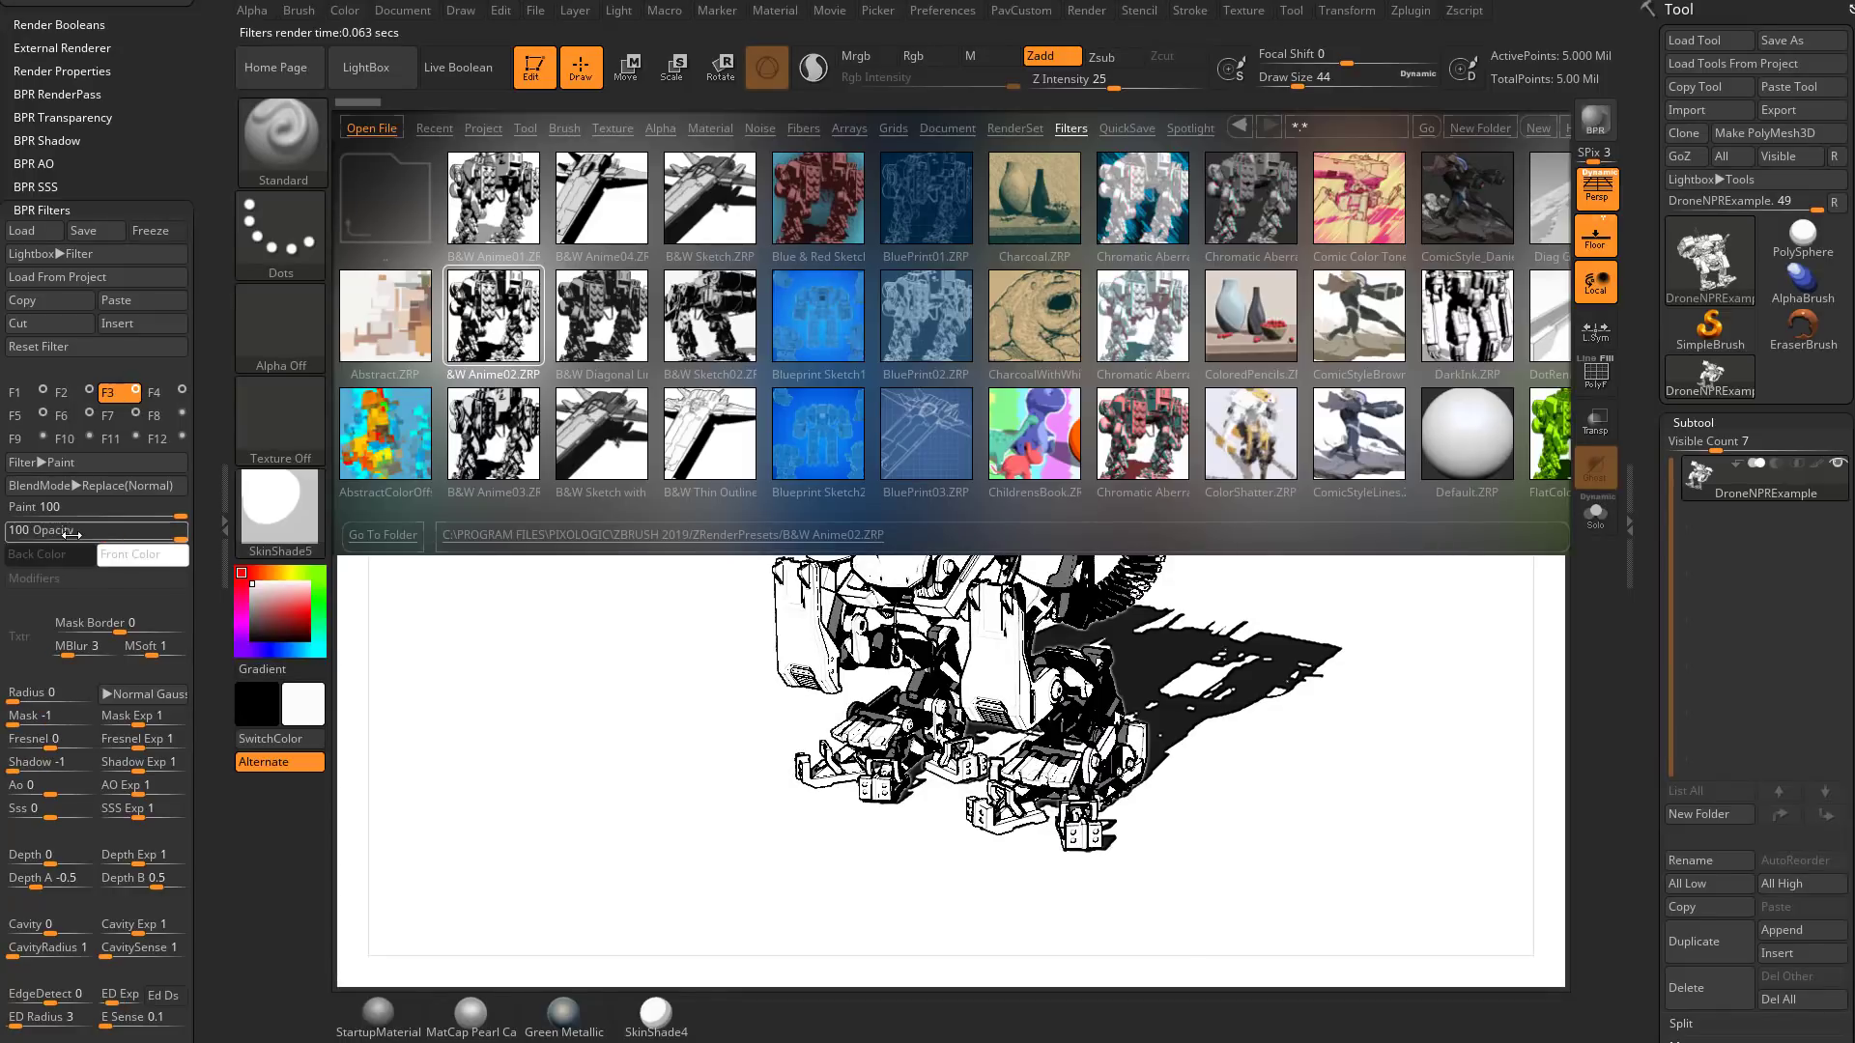
pyautogui.moveTo(207, 269); pyautogui.dragTo(204, 435)
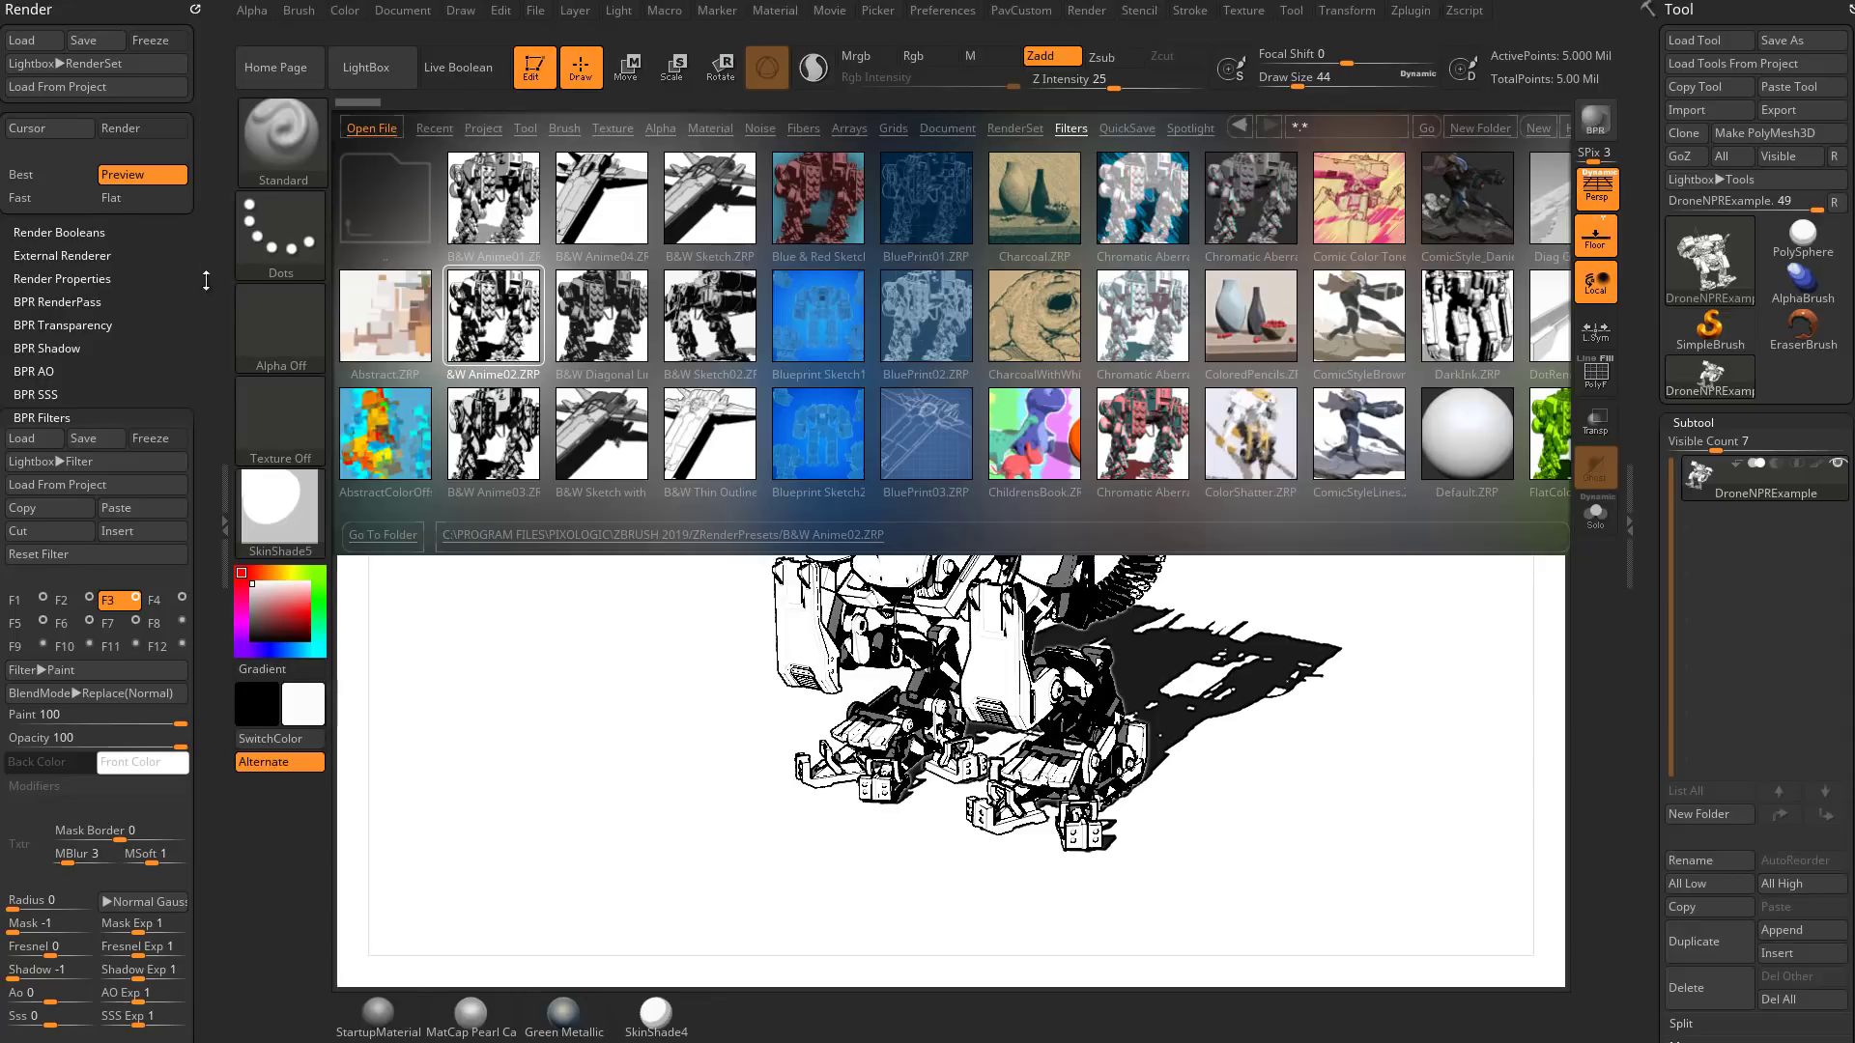
pyautogui.scroll(-10, 106, 340)
pyautogui.scroll(10, 106, 340)
pyautogui.scroll(-3, 173, 319)
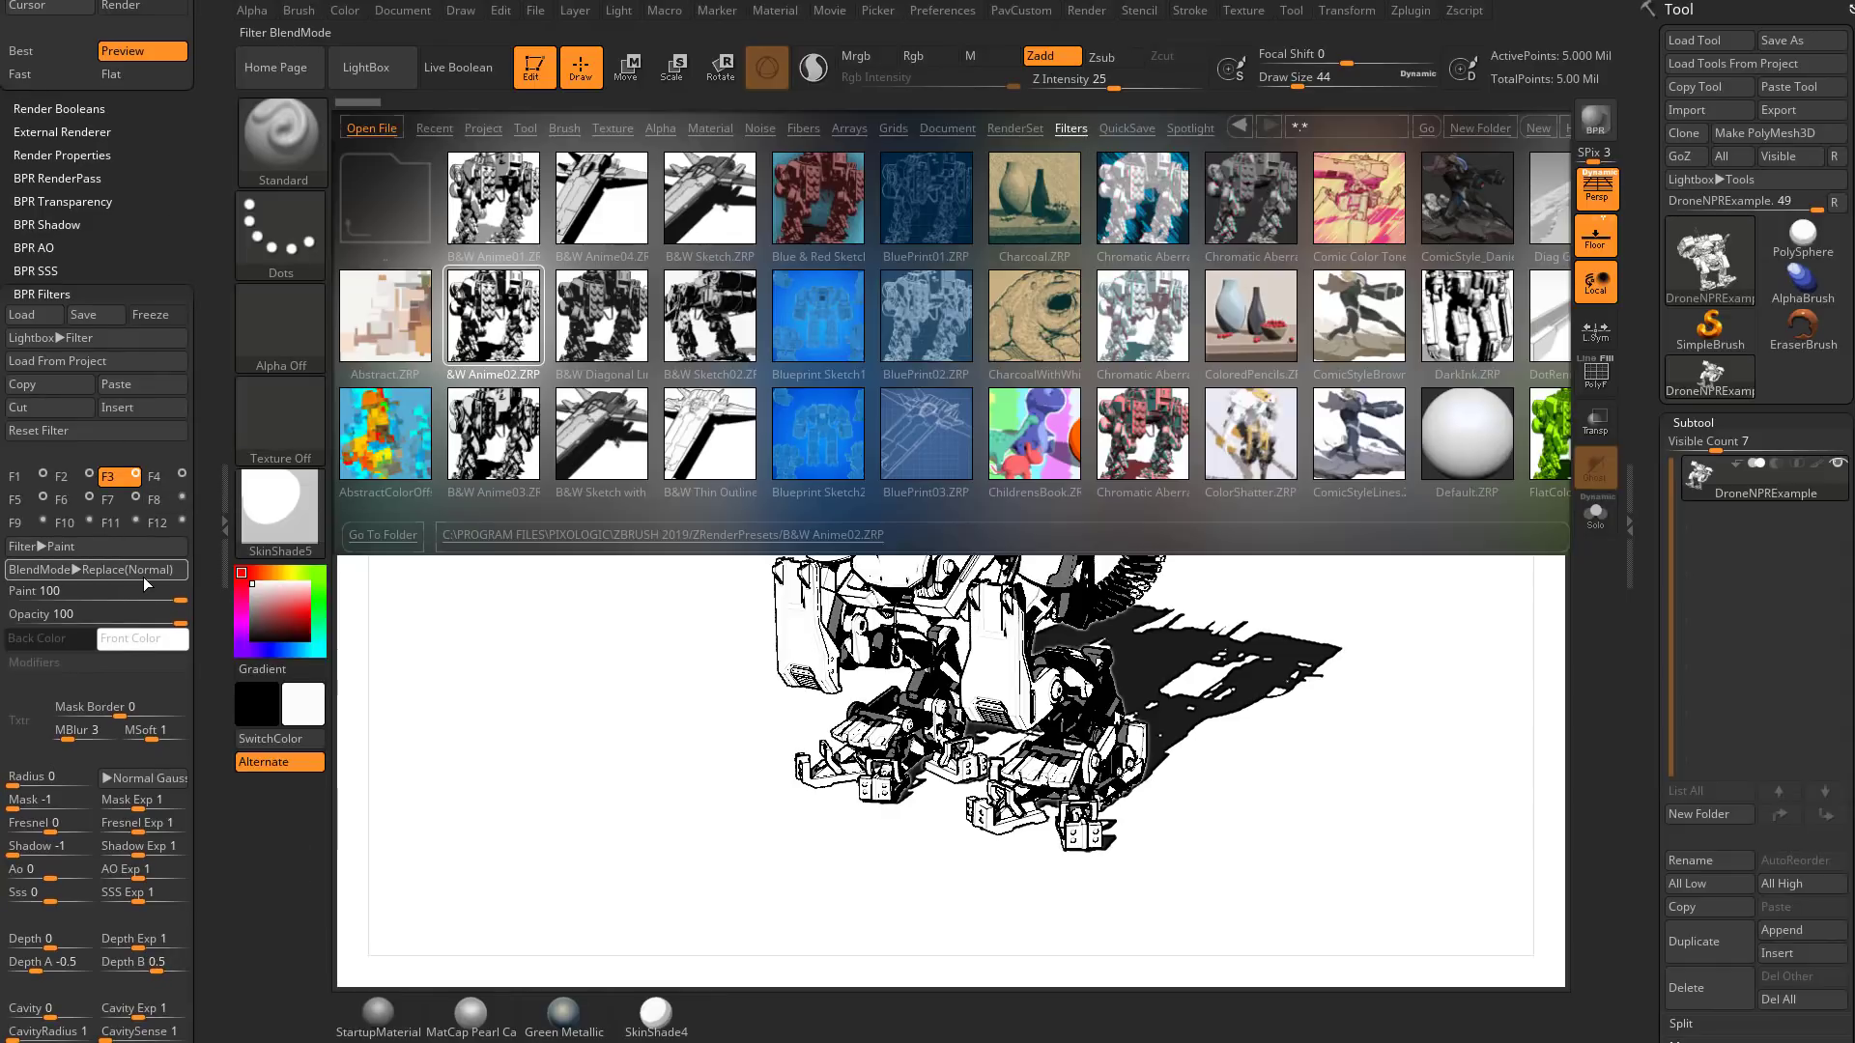
# Step: Close LightBox and reopen it on the filter presets
pyautogui.click(72, 340)
pyautogui.click(123, 334)
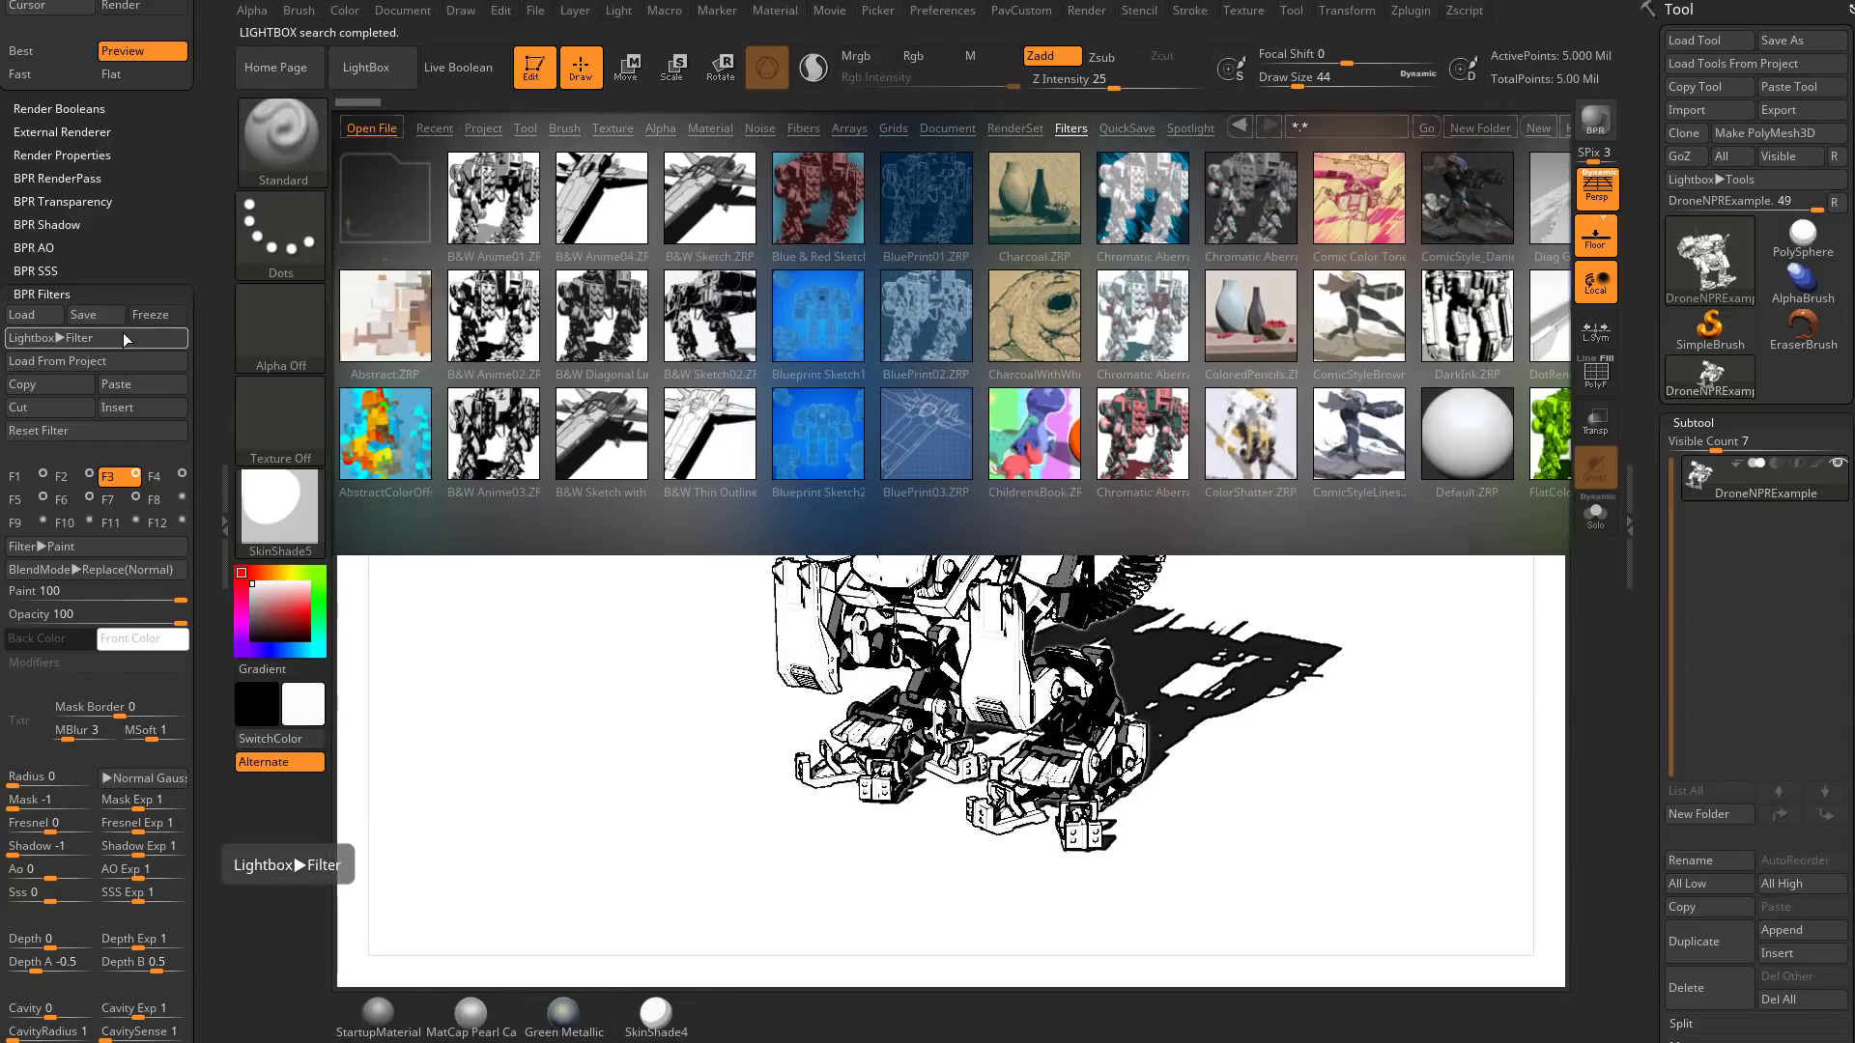
pyautogui.click(124, 334)
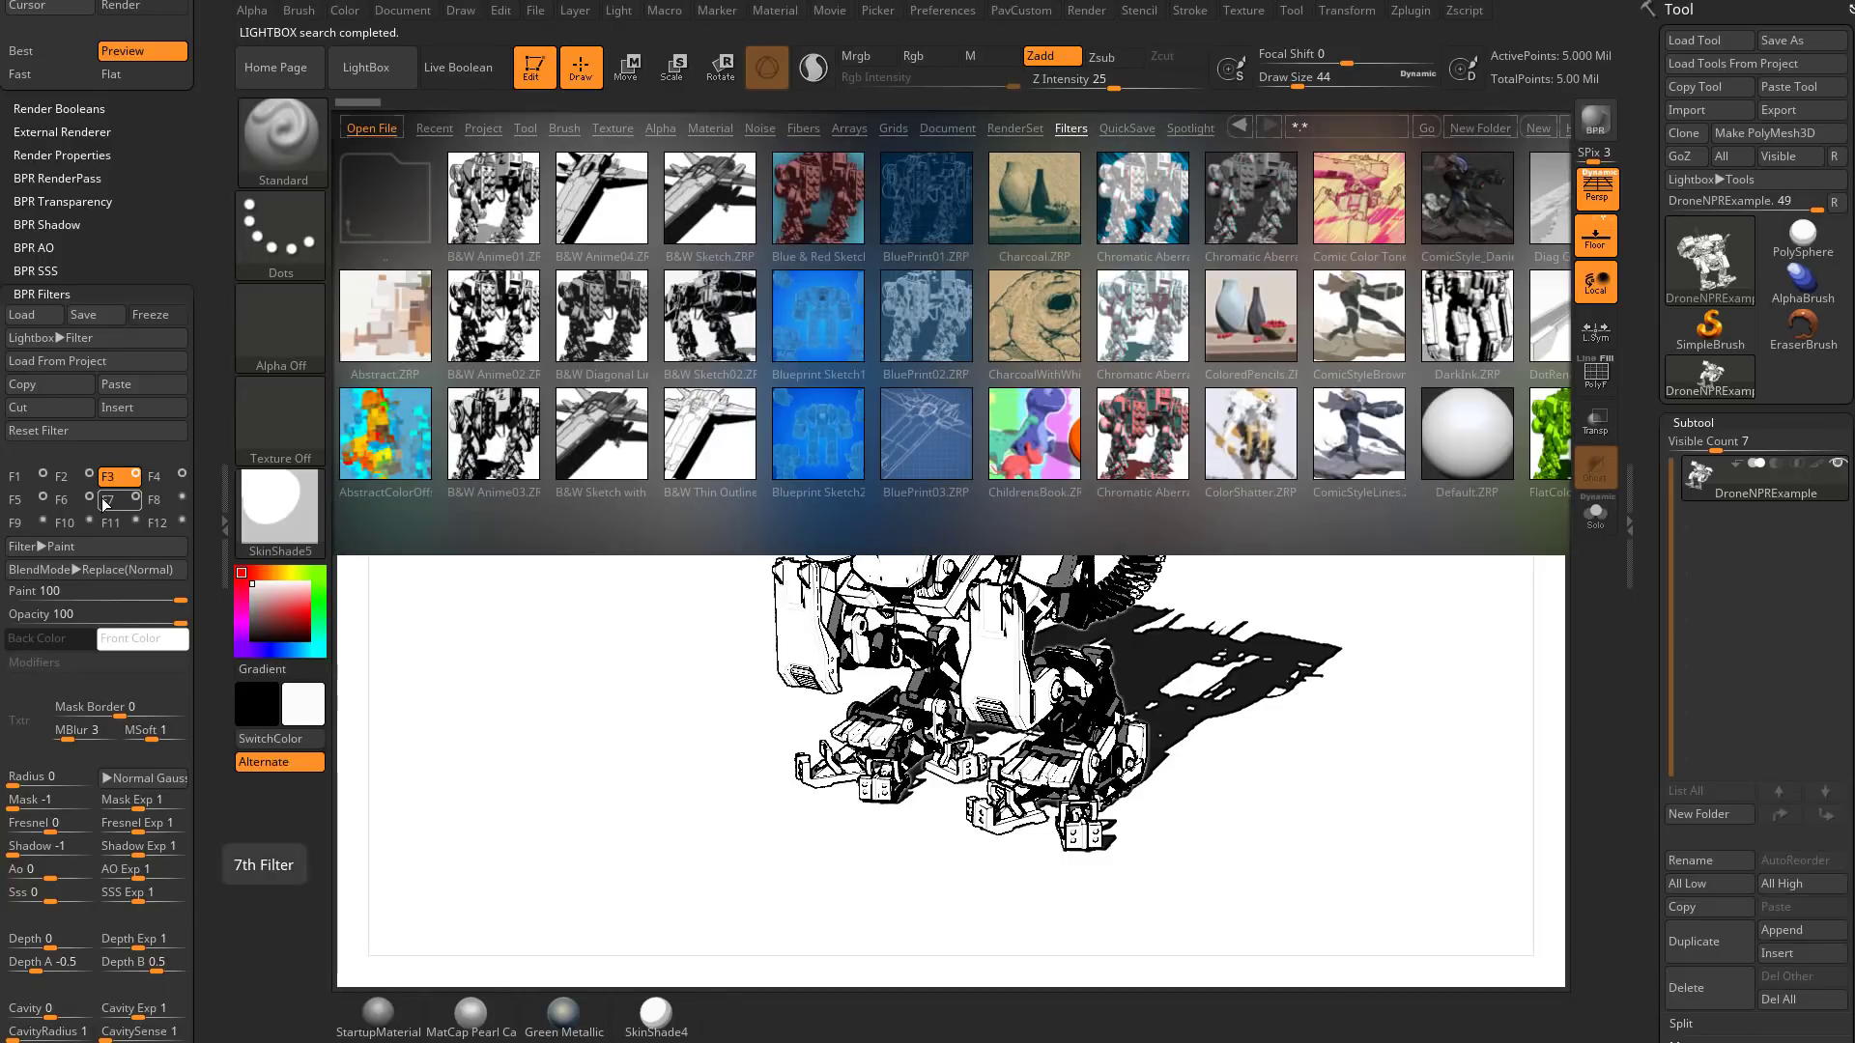
# Step: Open the Save ZRender Preset dialog, check ZBrushes, and return to the ZBrush 2019 folder
pyautogui.click(89, 317)
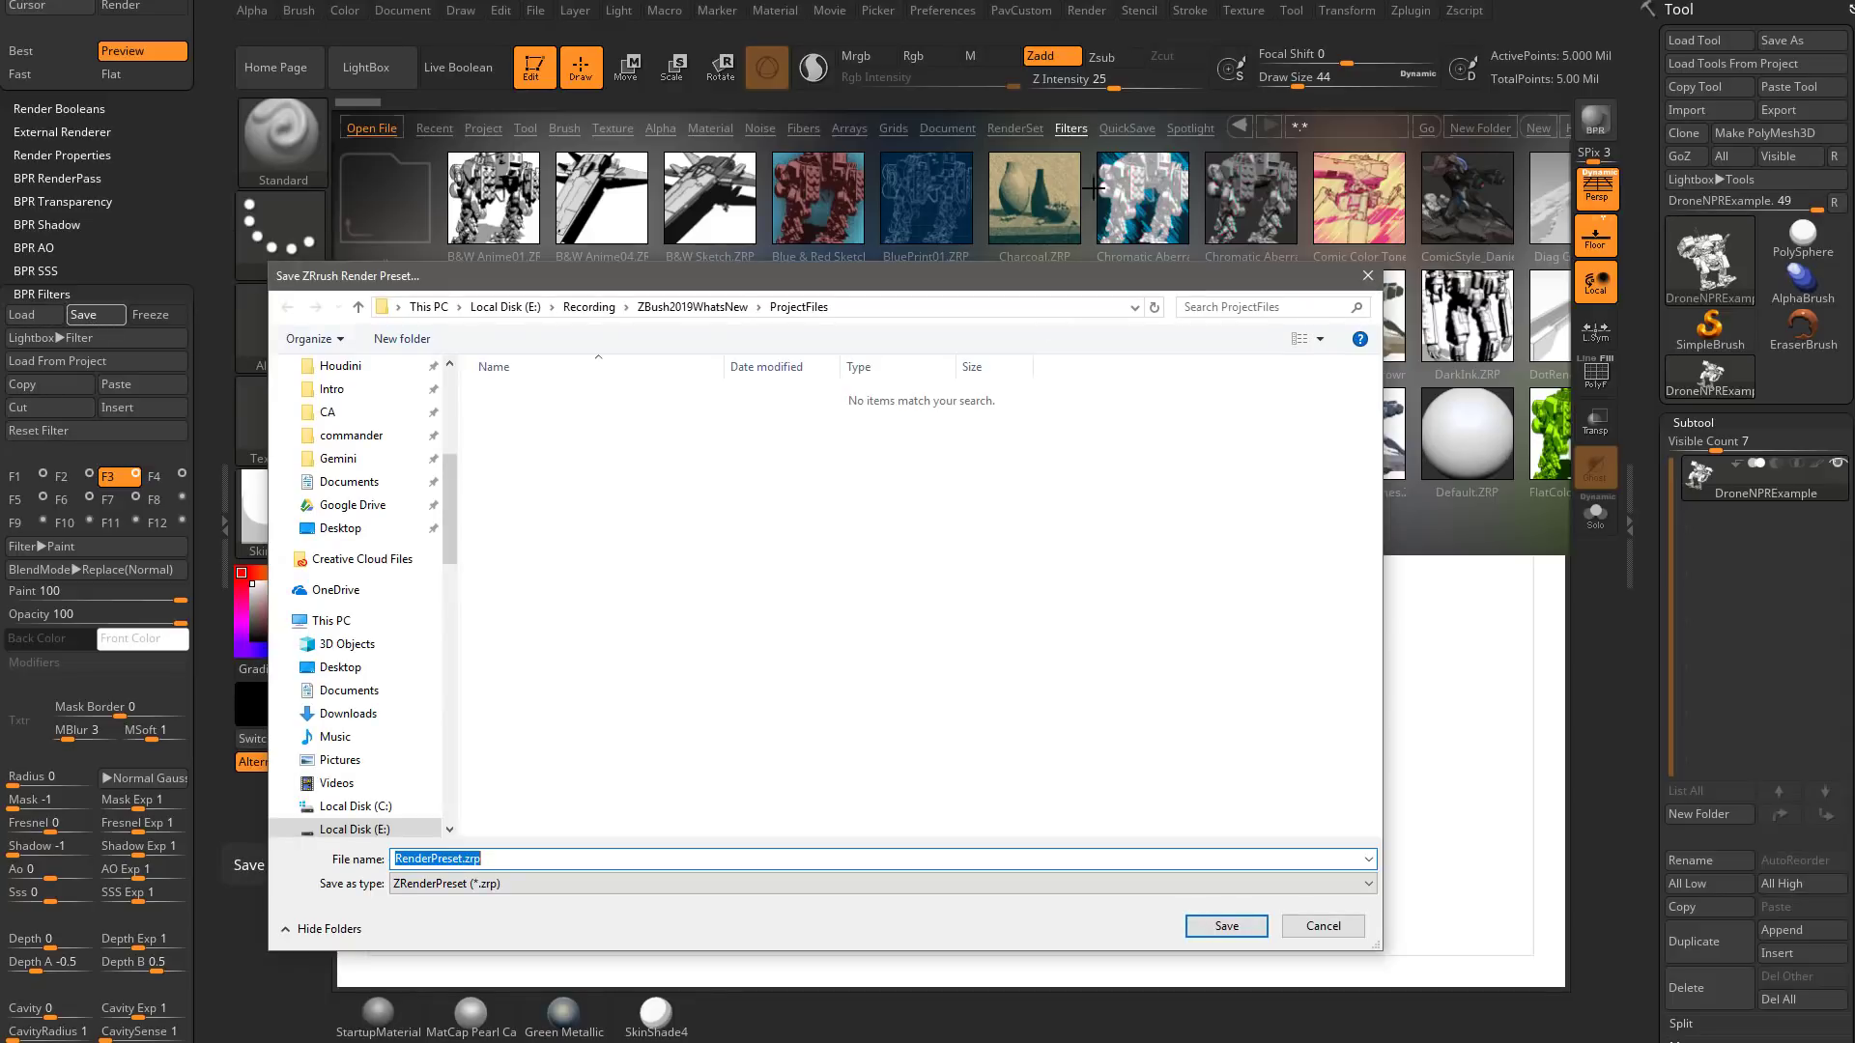
pyautogui.scroll(4, 376, 478)
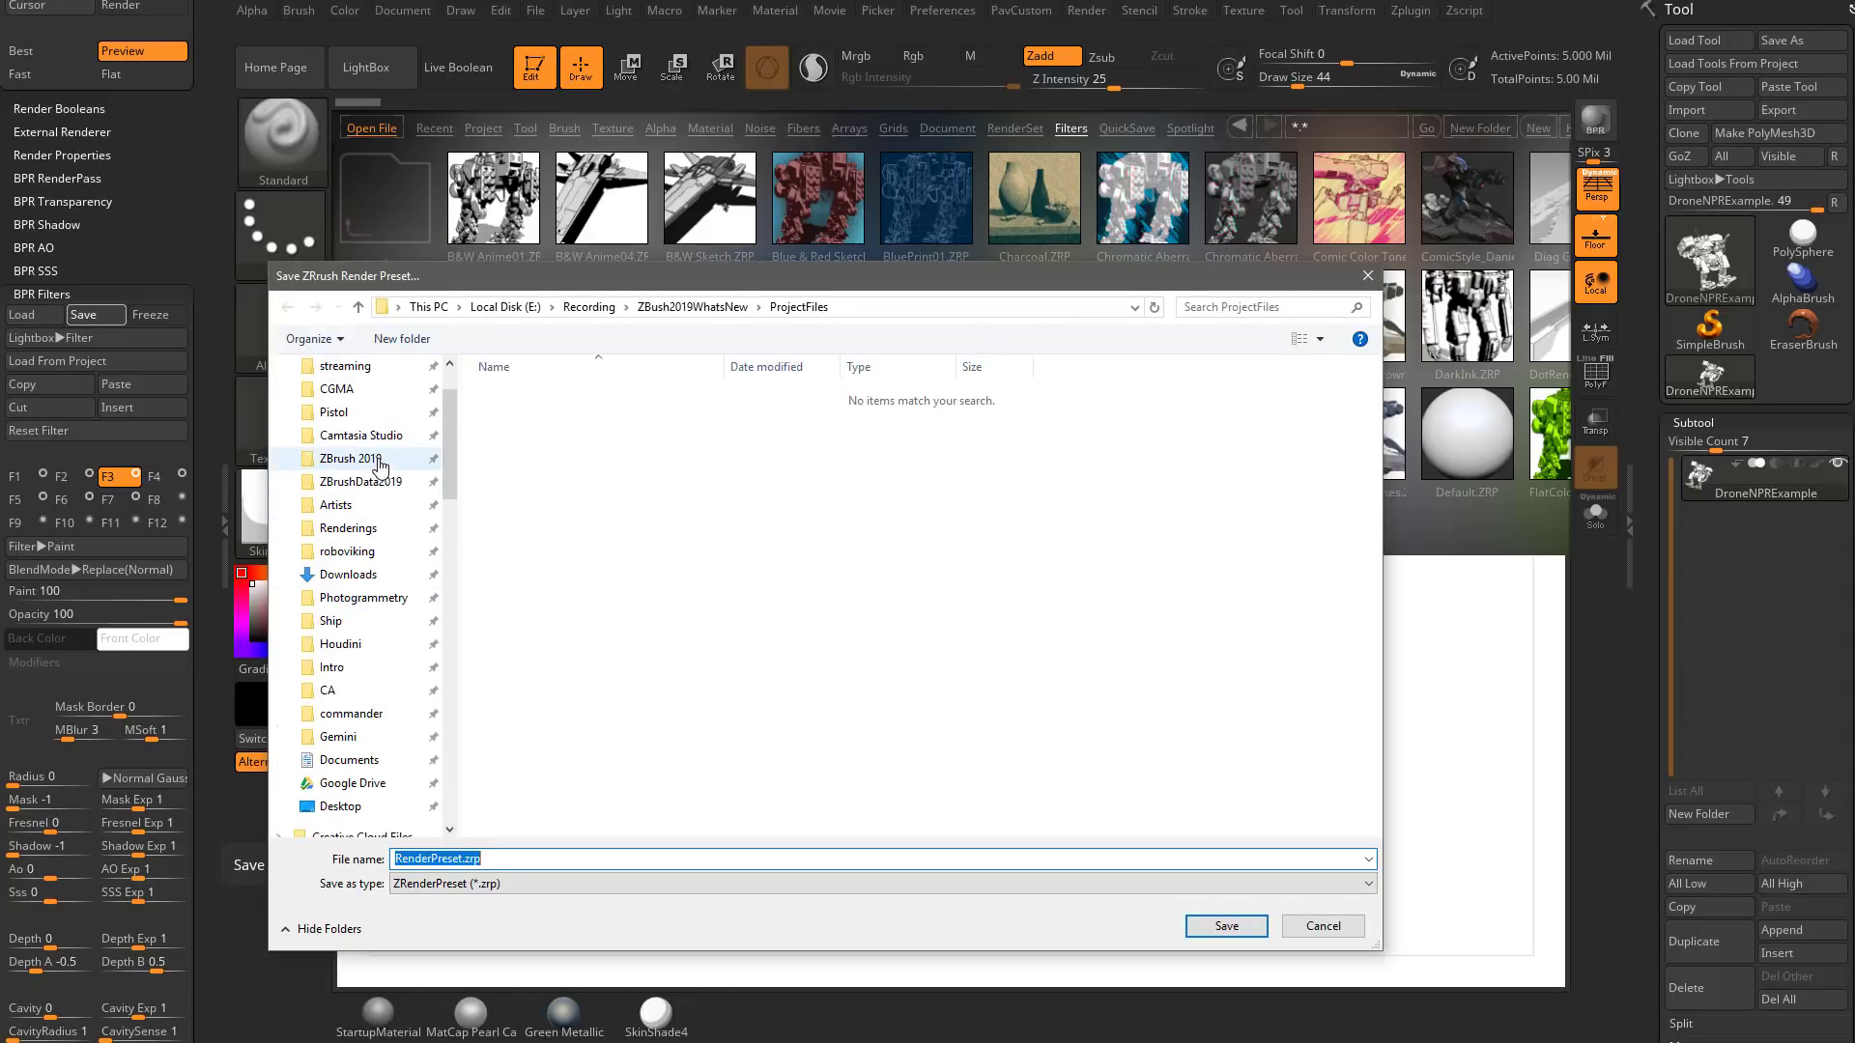
pyautogui.click(379, 467)
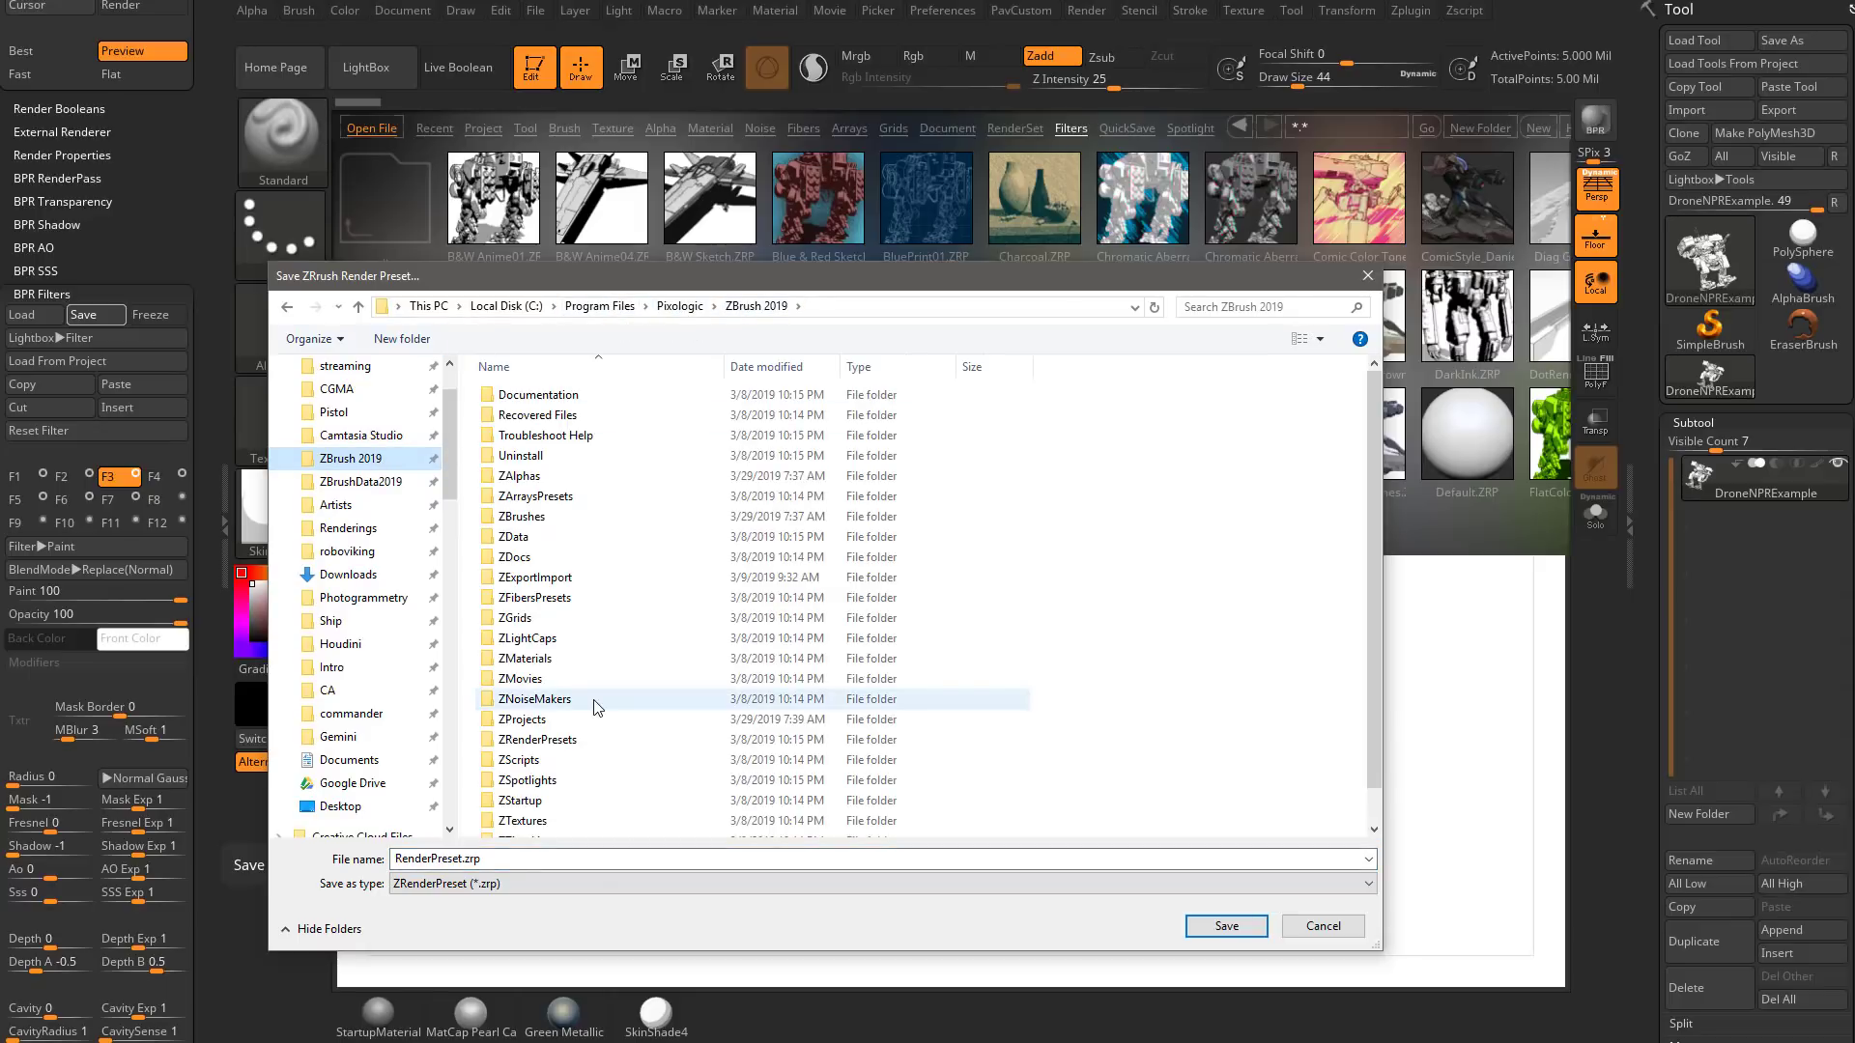
pyautogui.scroll(-1, 594, 708)
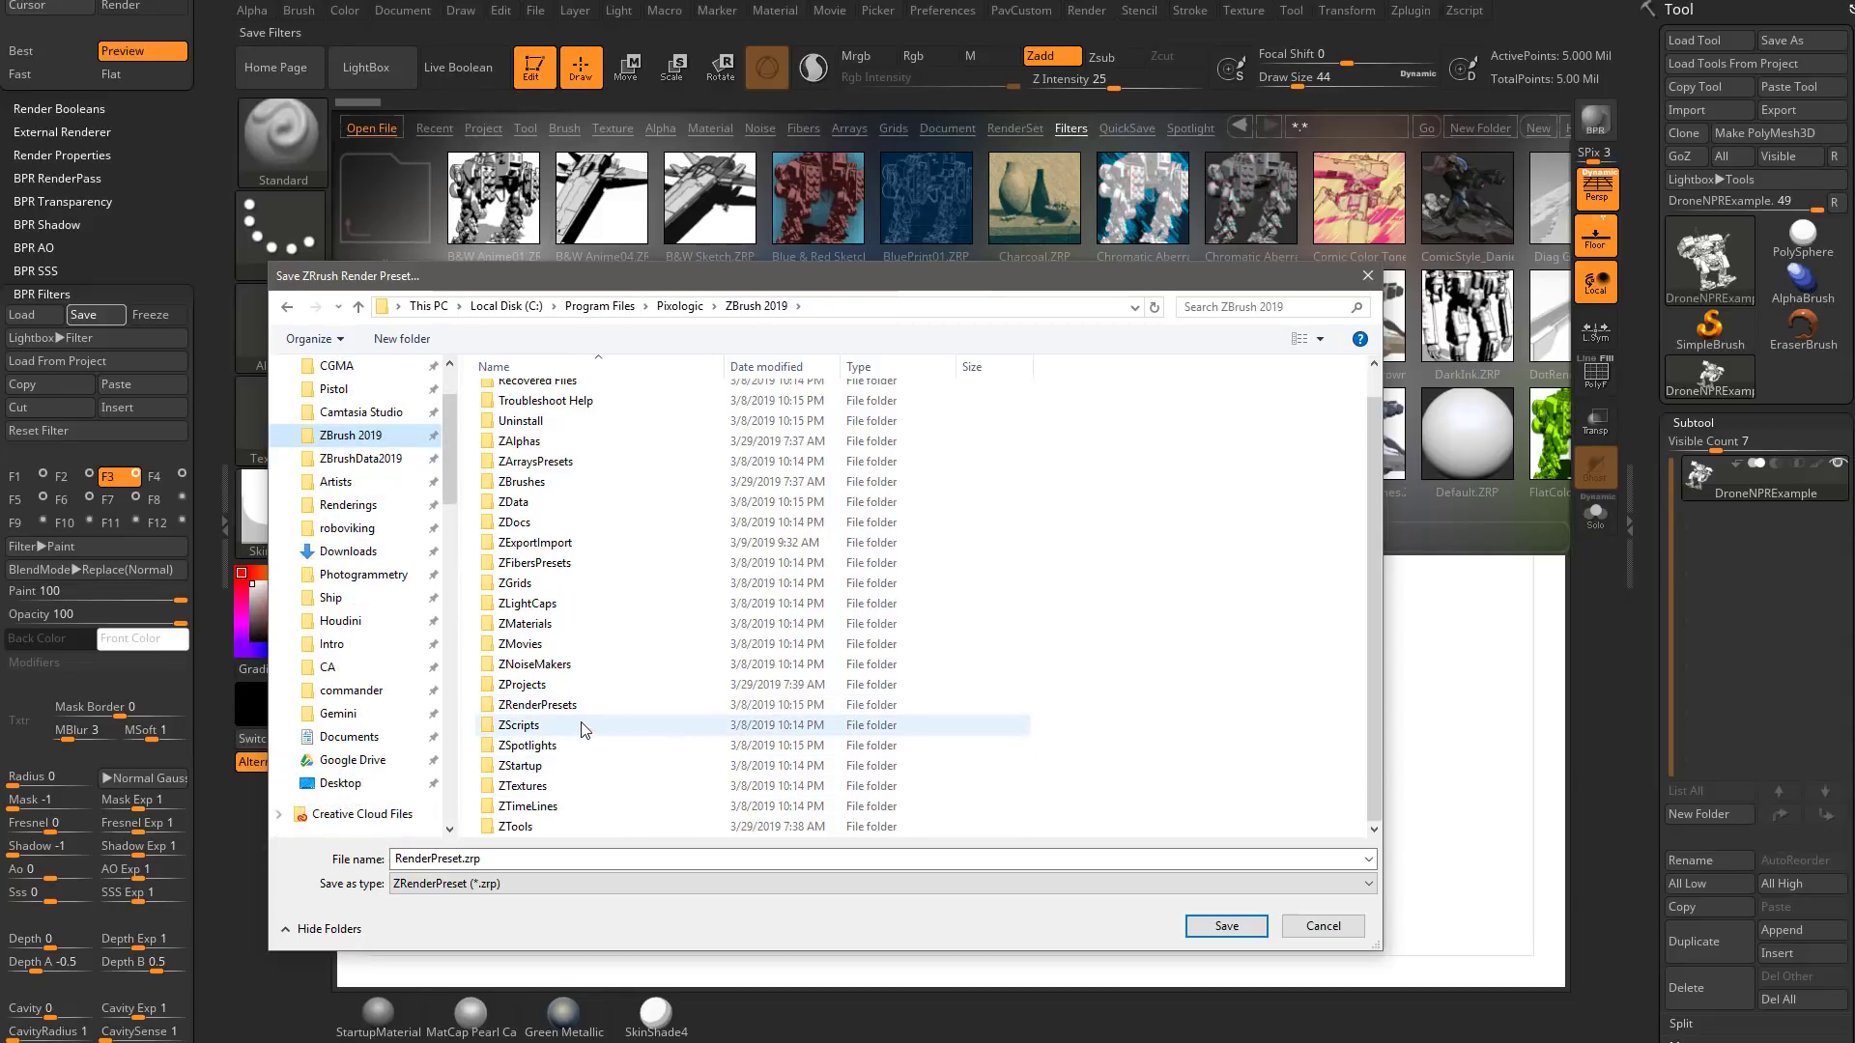
pyautogui.scroll(1, 584, 725)
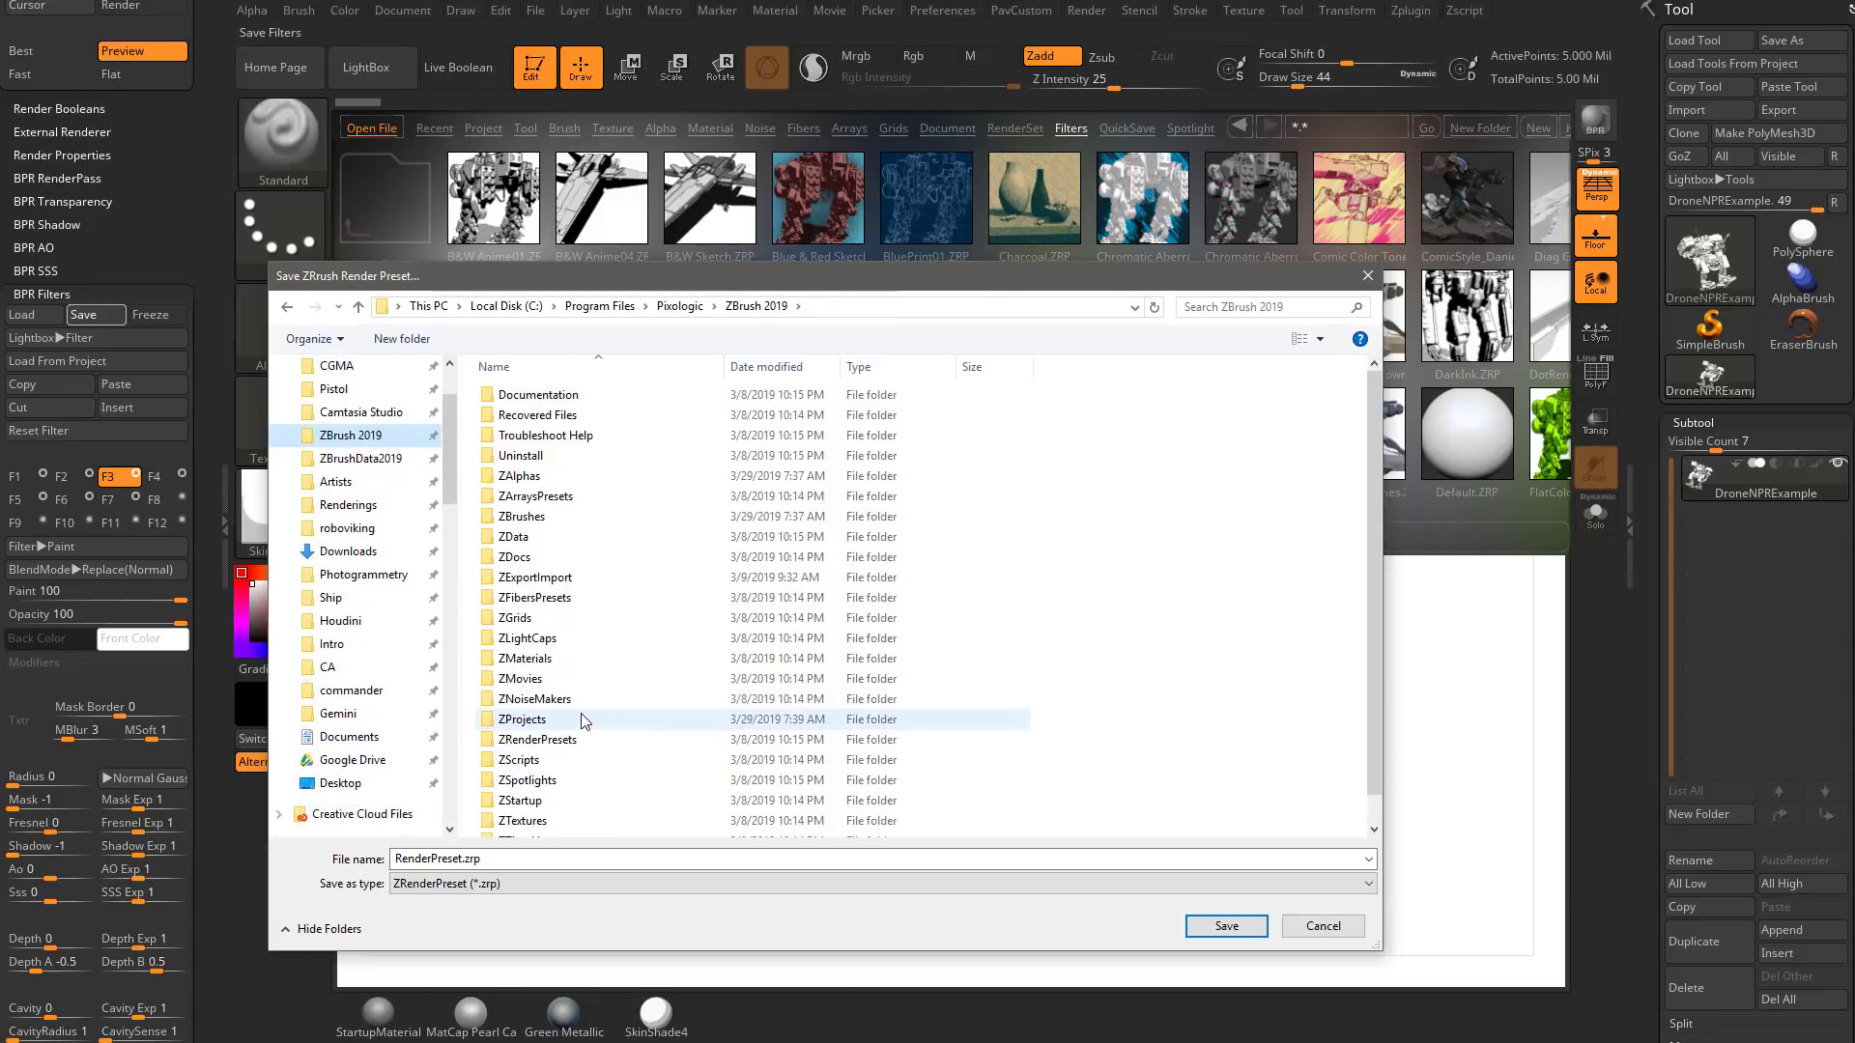
pyautogui.doubleClick(581, 526)
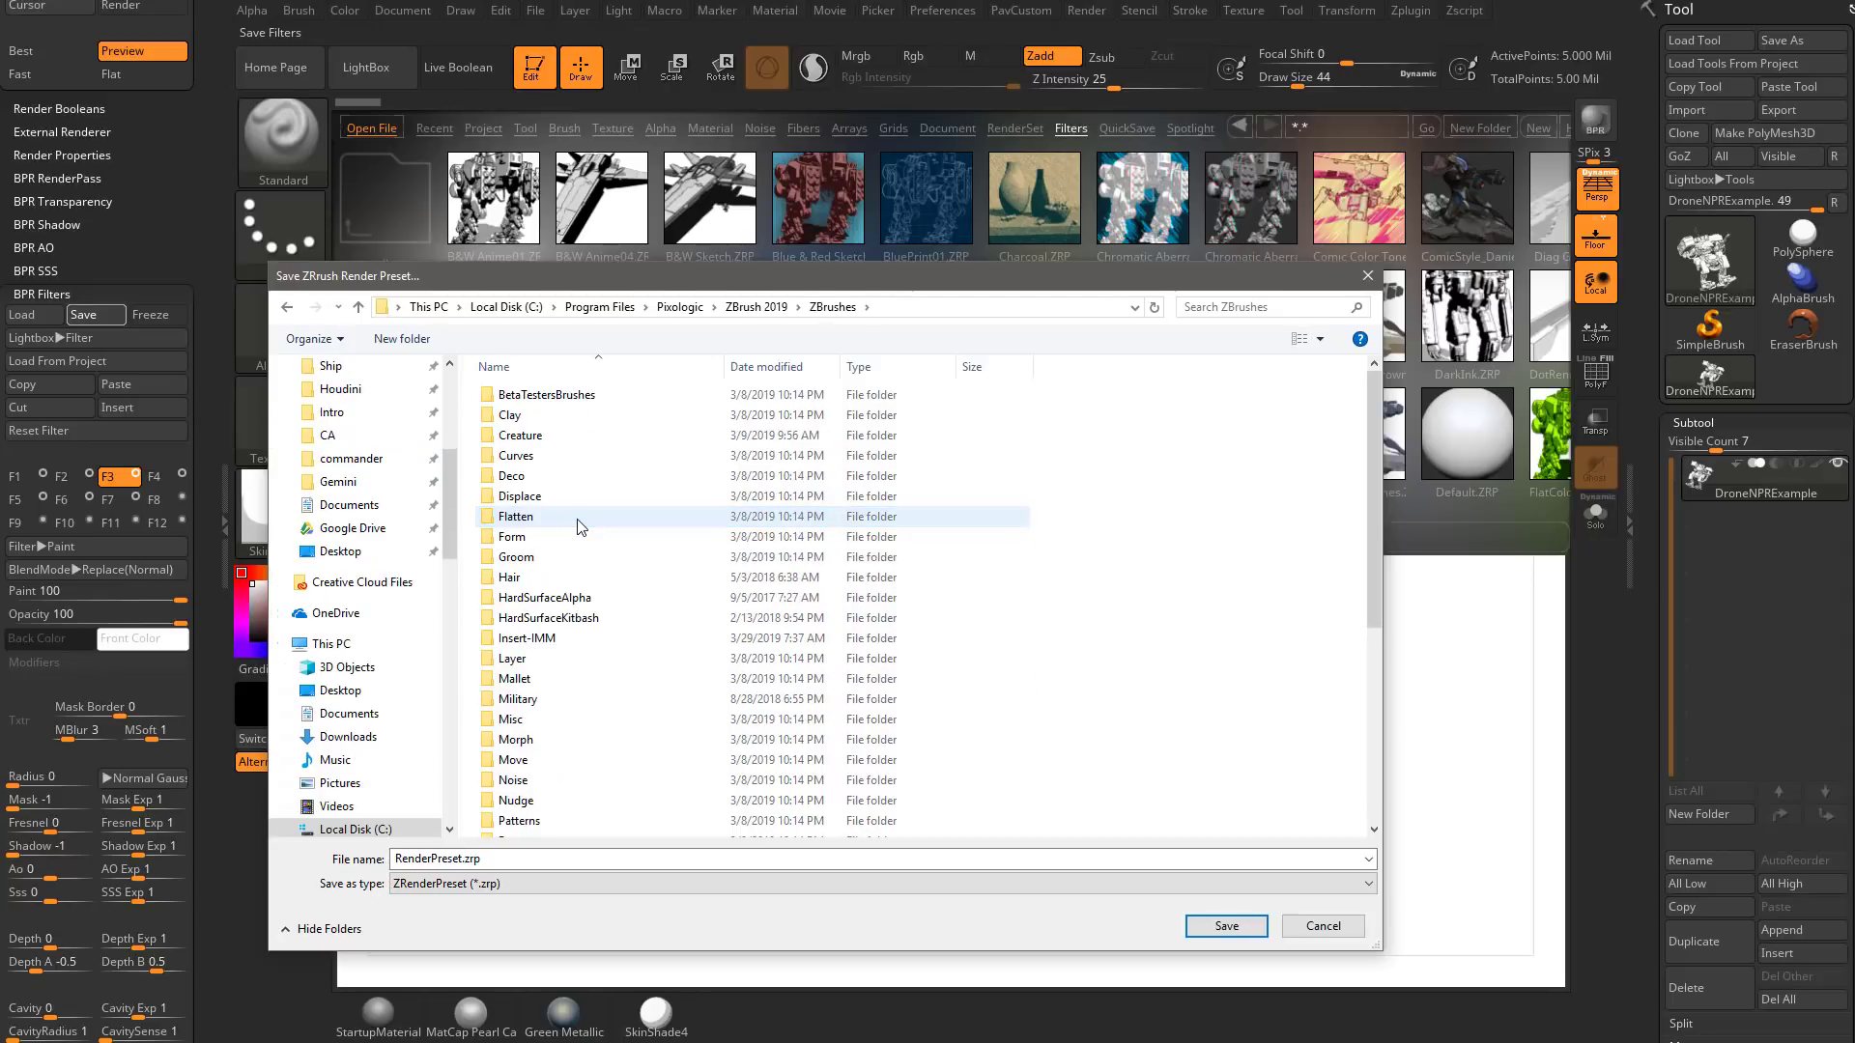
pyautogui.click(757, 306)
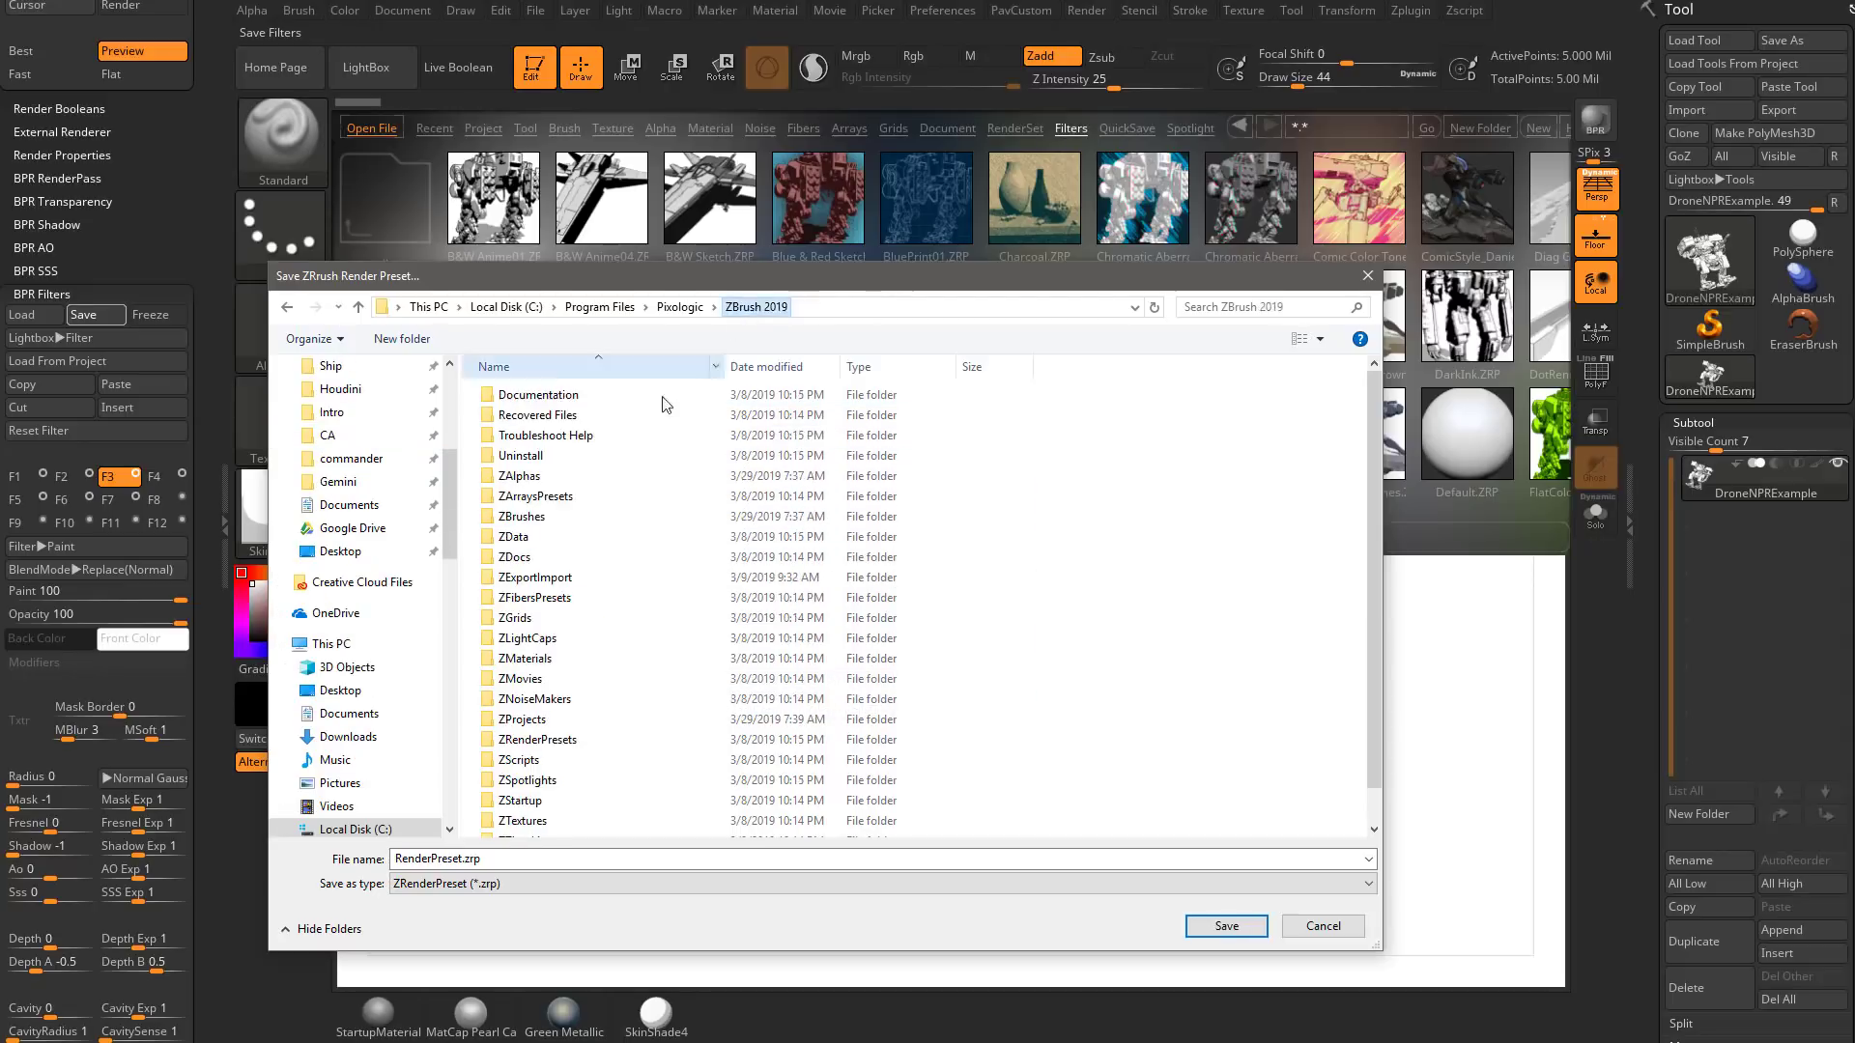
pyautogui.scroll(-2, 632, 588)
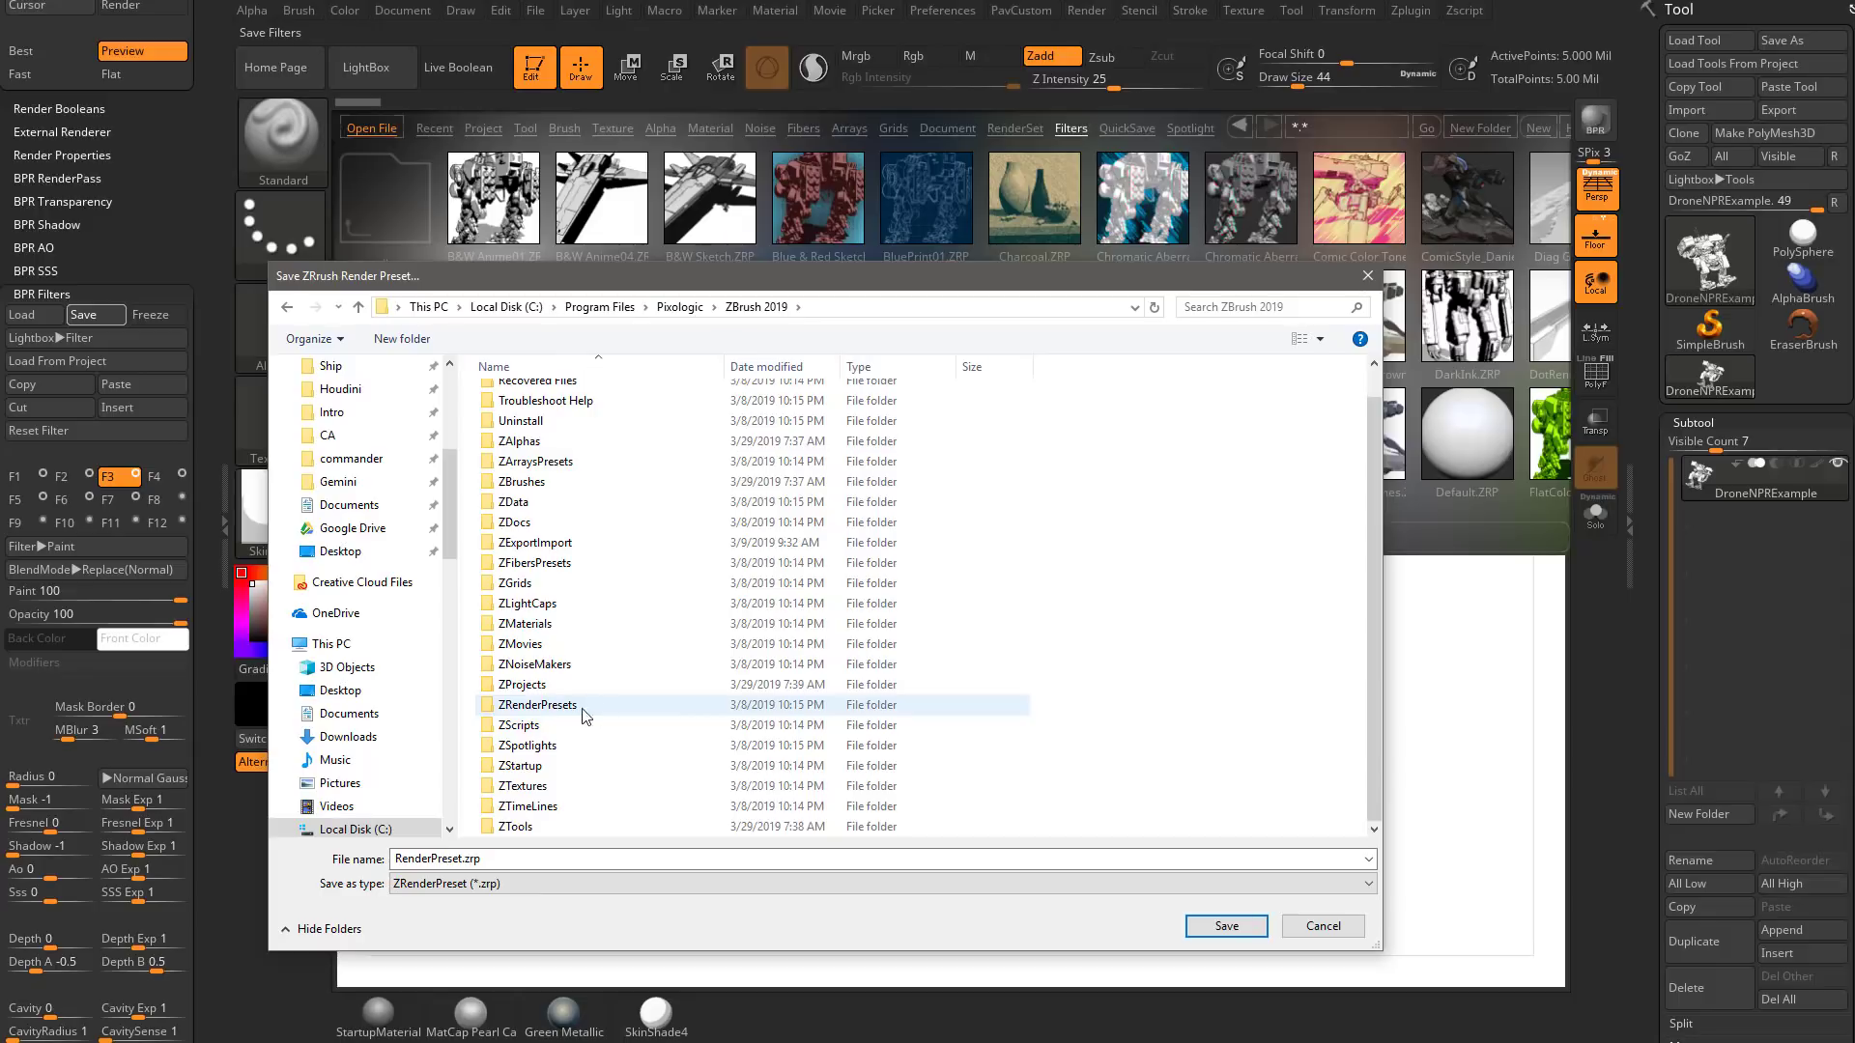
# Step: Cancel the preset save dialog and show Lightbox's RenderSet presets
pyautogui.click(1309, 925)
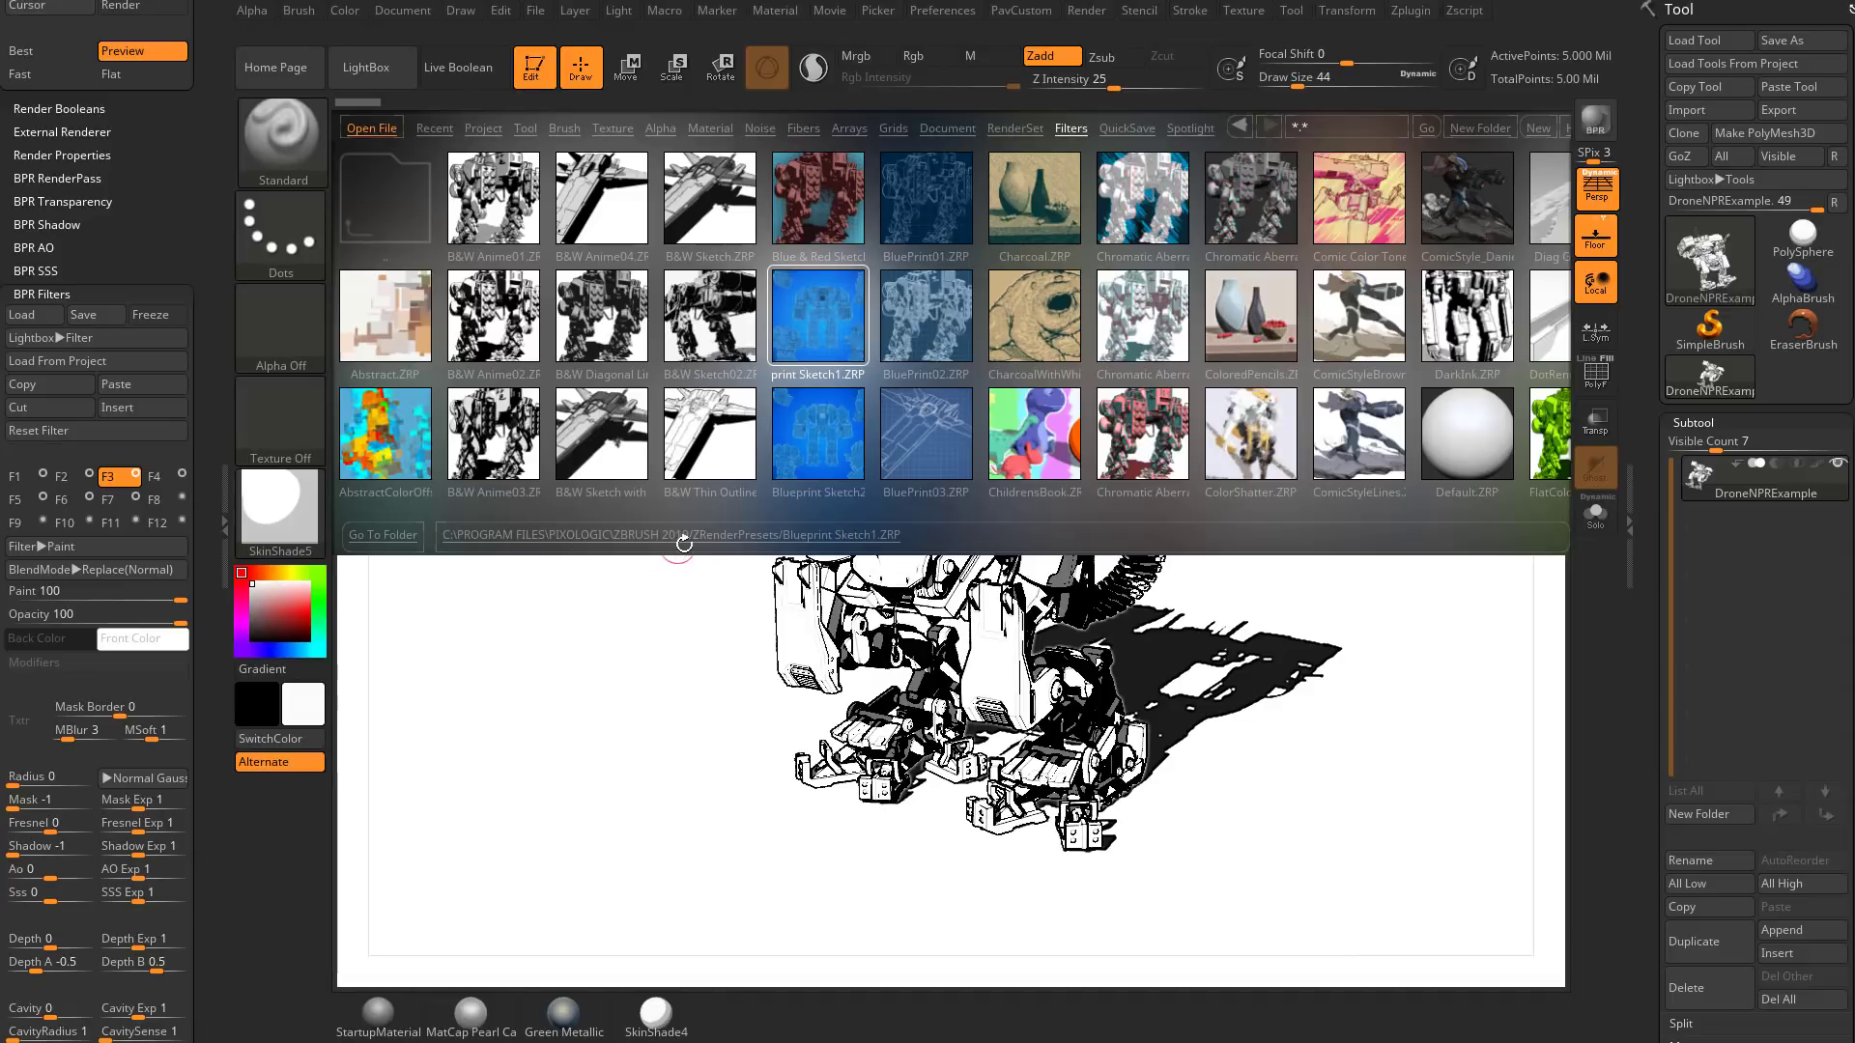
pyautogui.click(1012, 128)
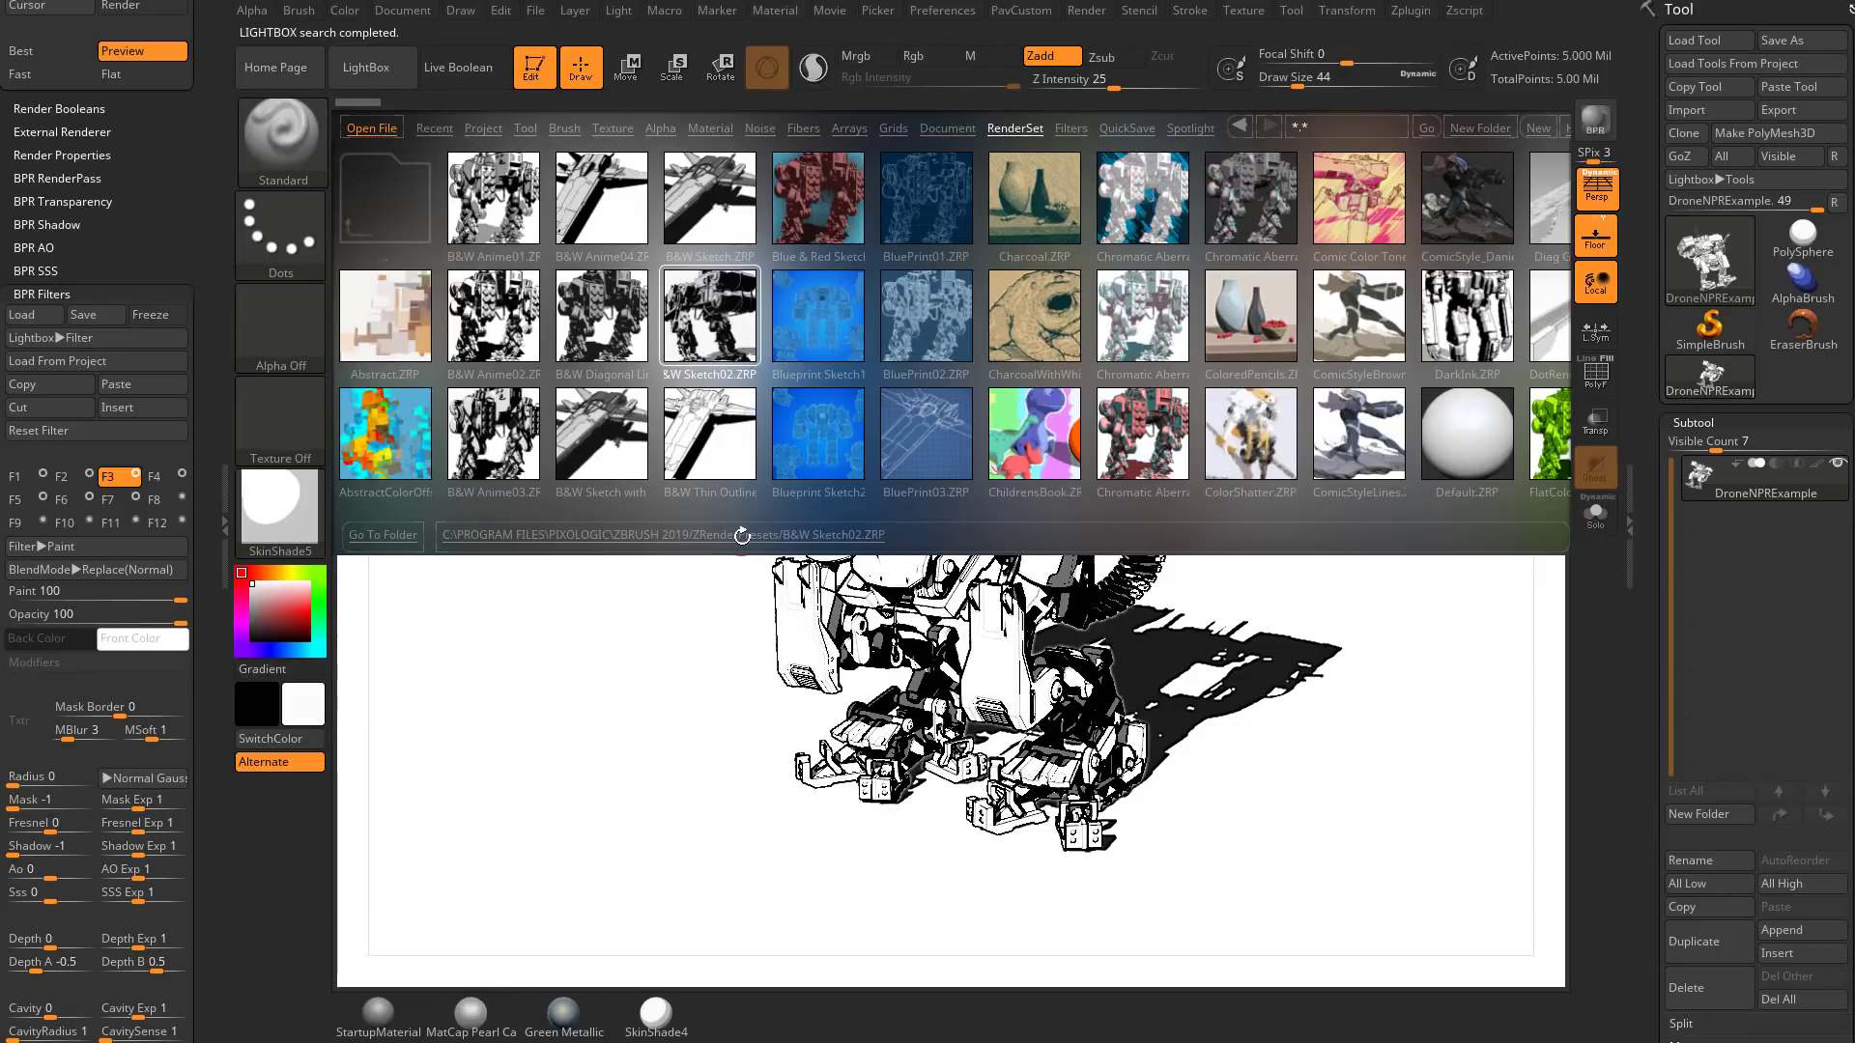
pyautogui.scroll(3, 132, 41)
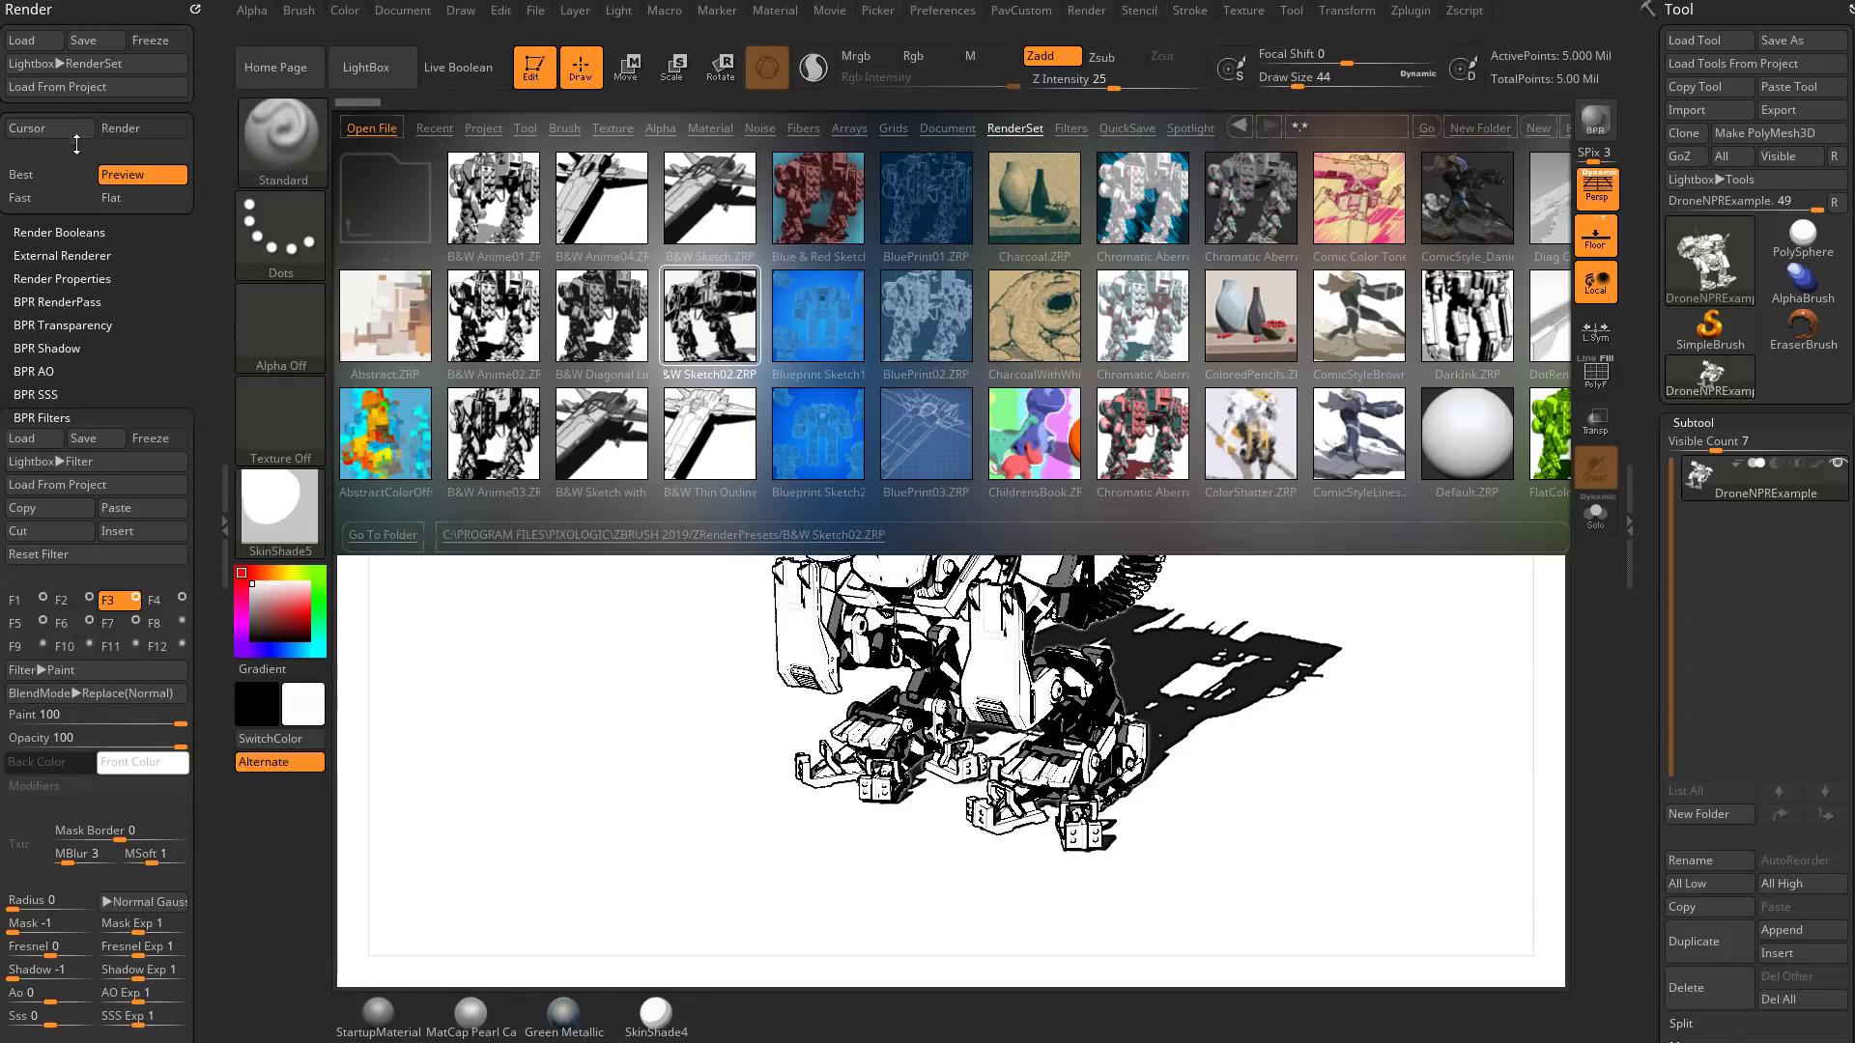
# Step: Start a render preset save, browse to the ZRenderPresets folder, then cancel without saving
pyautogui.click(83, 39)
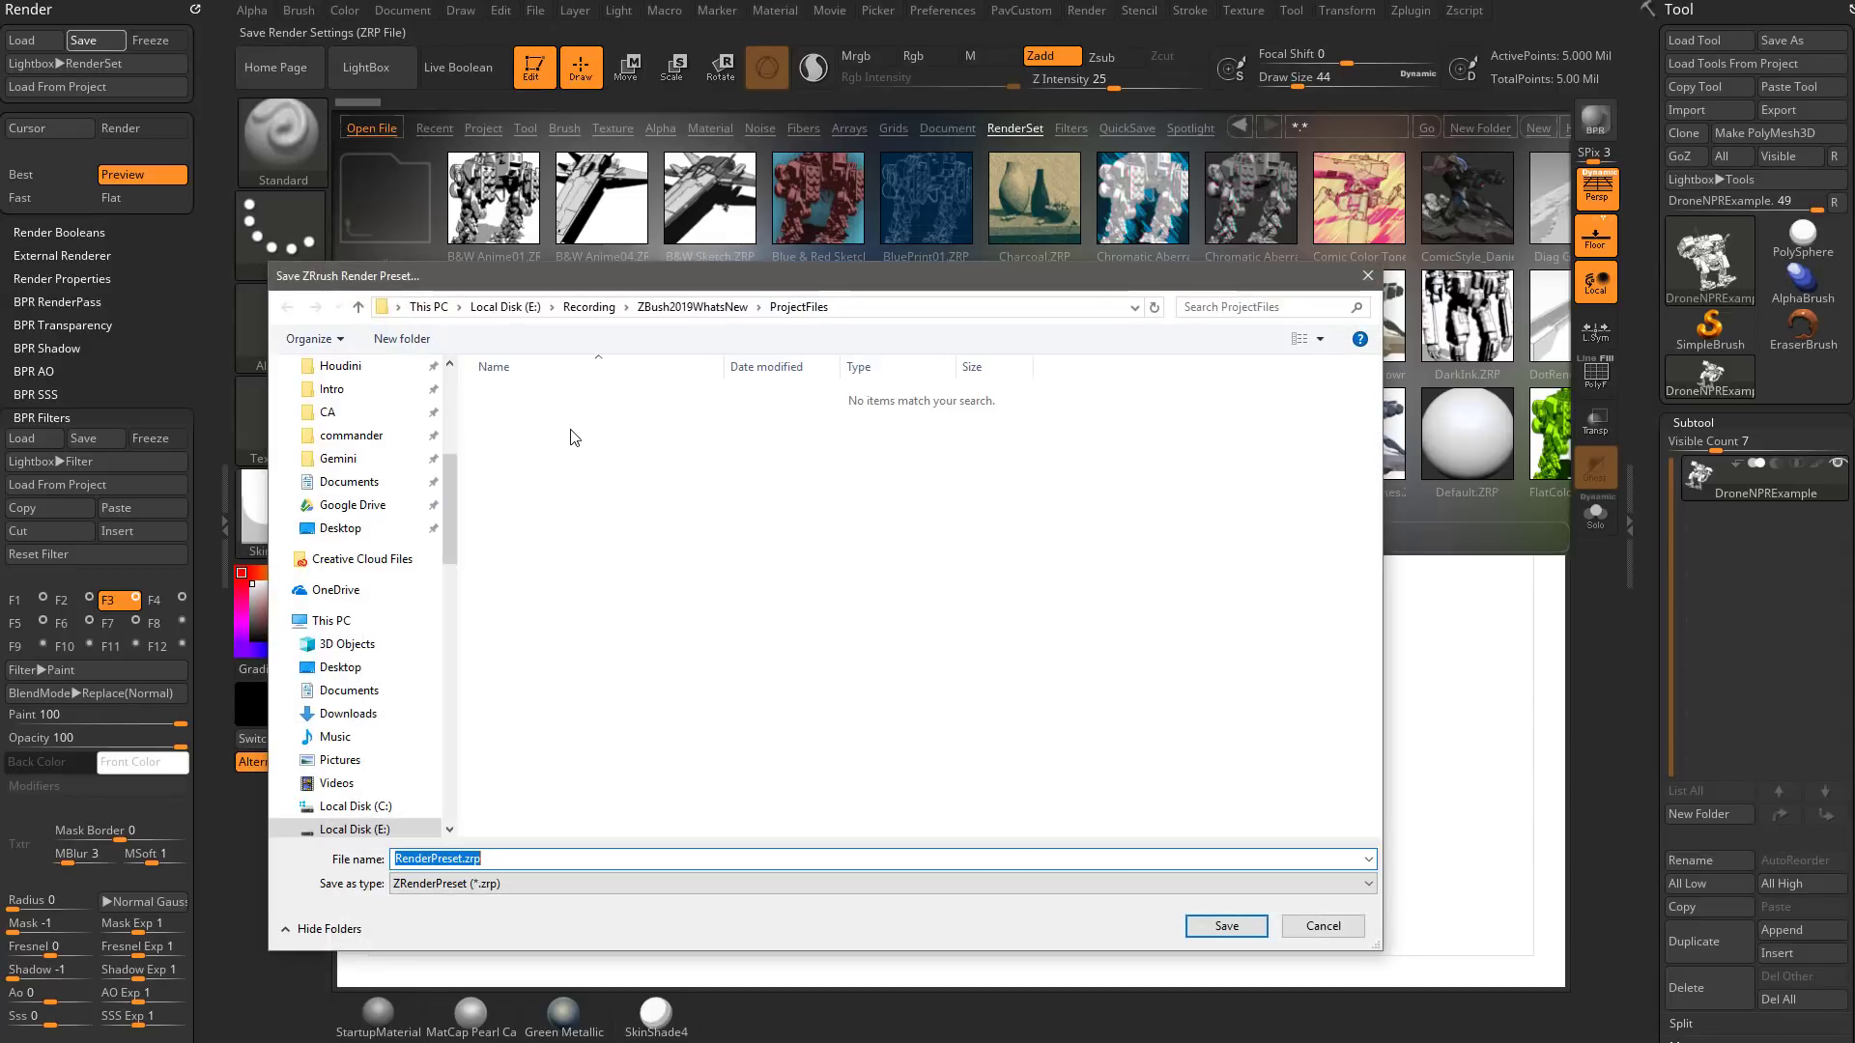
pyautogui.scroll(4, 372, 434)
pyautogui.click(372, 434)
pyautogui.scroll(-1, 574, 547)
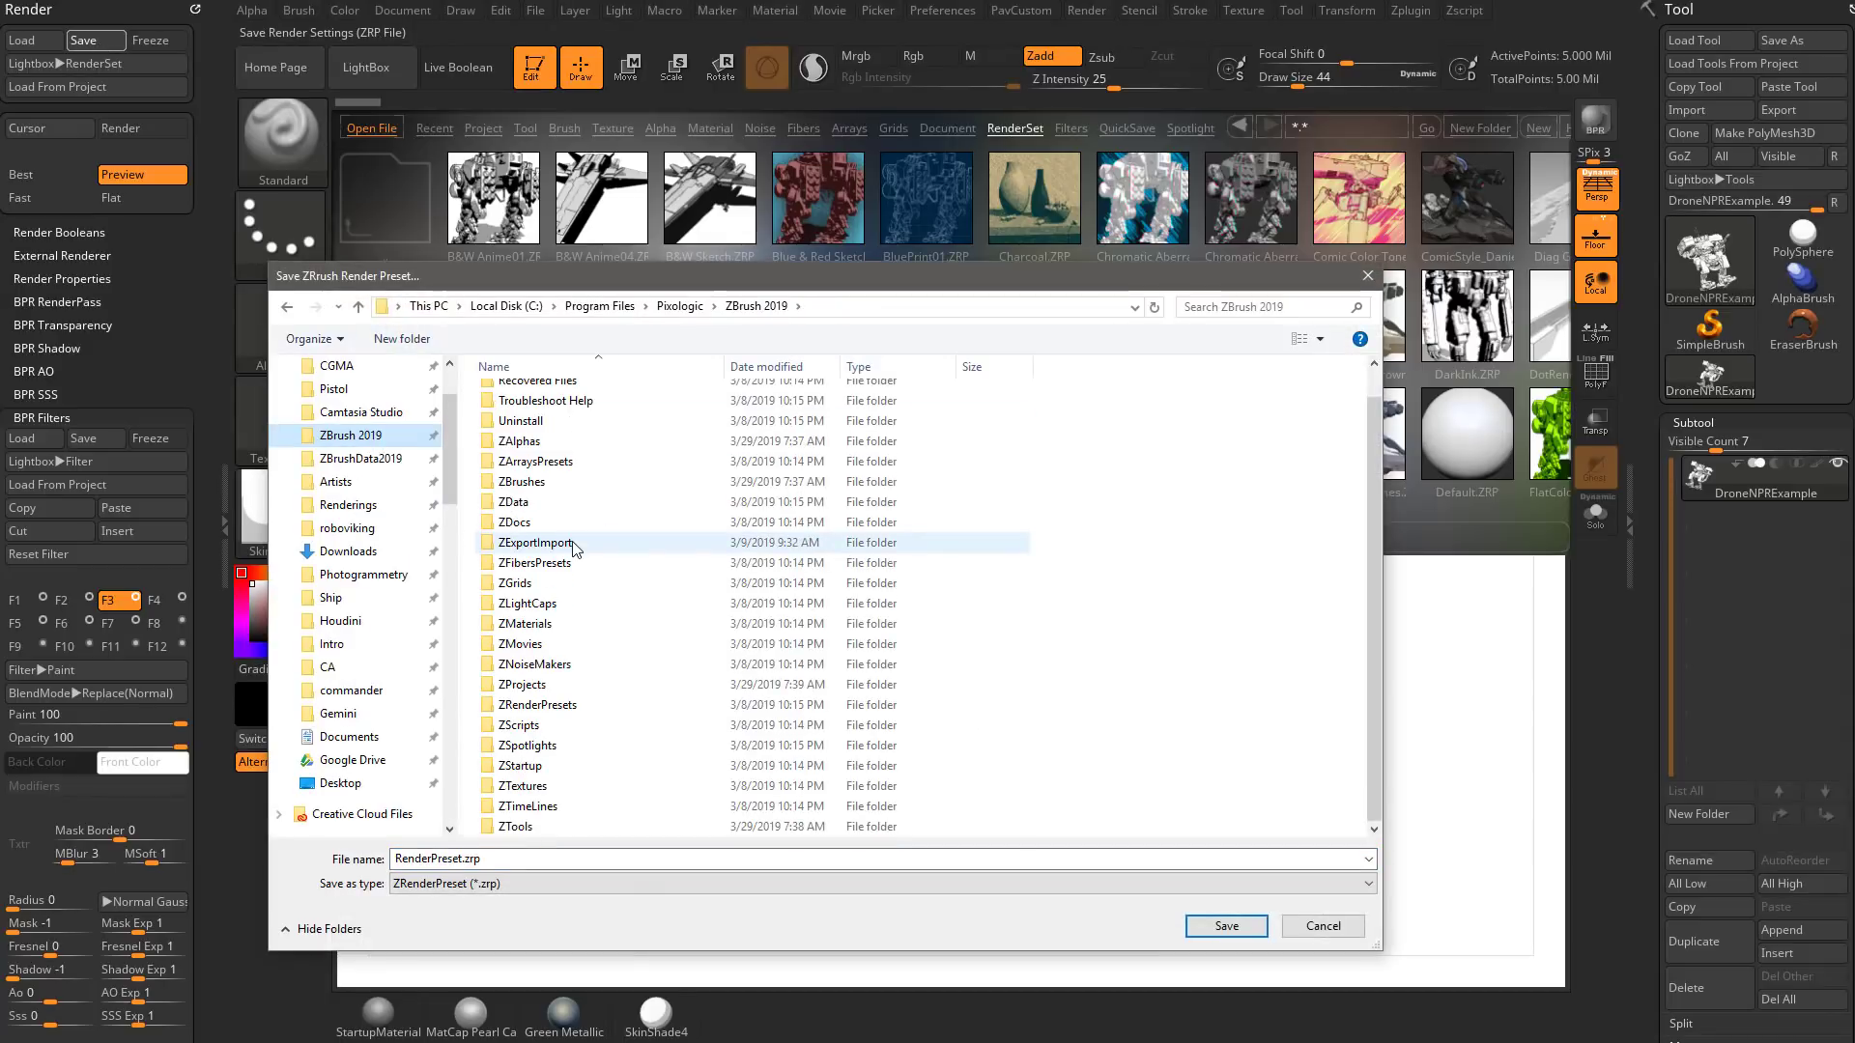
pyautogui.doubleClick(574, 705)
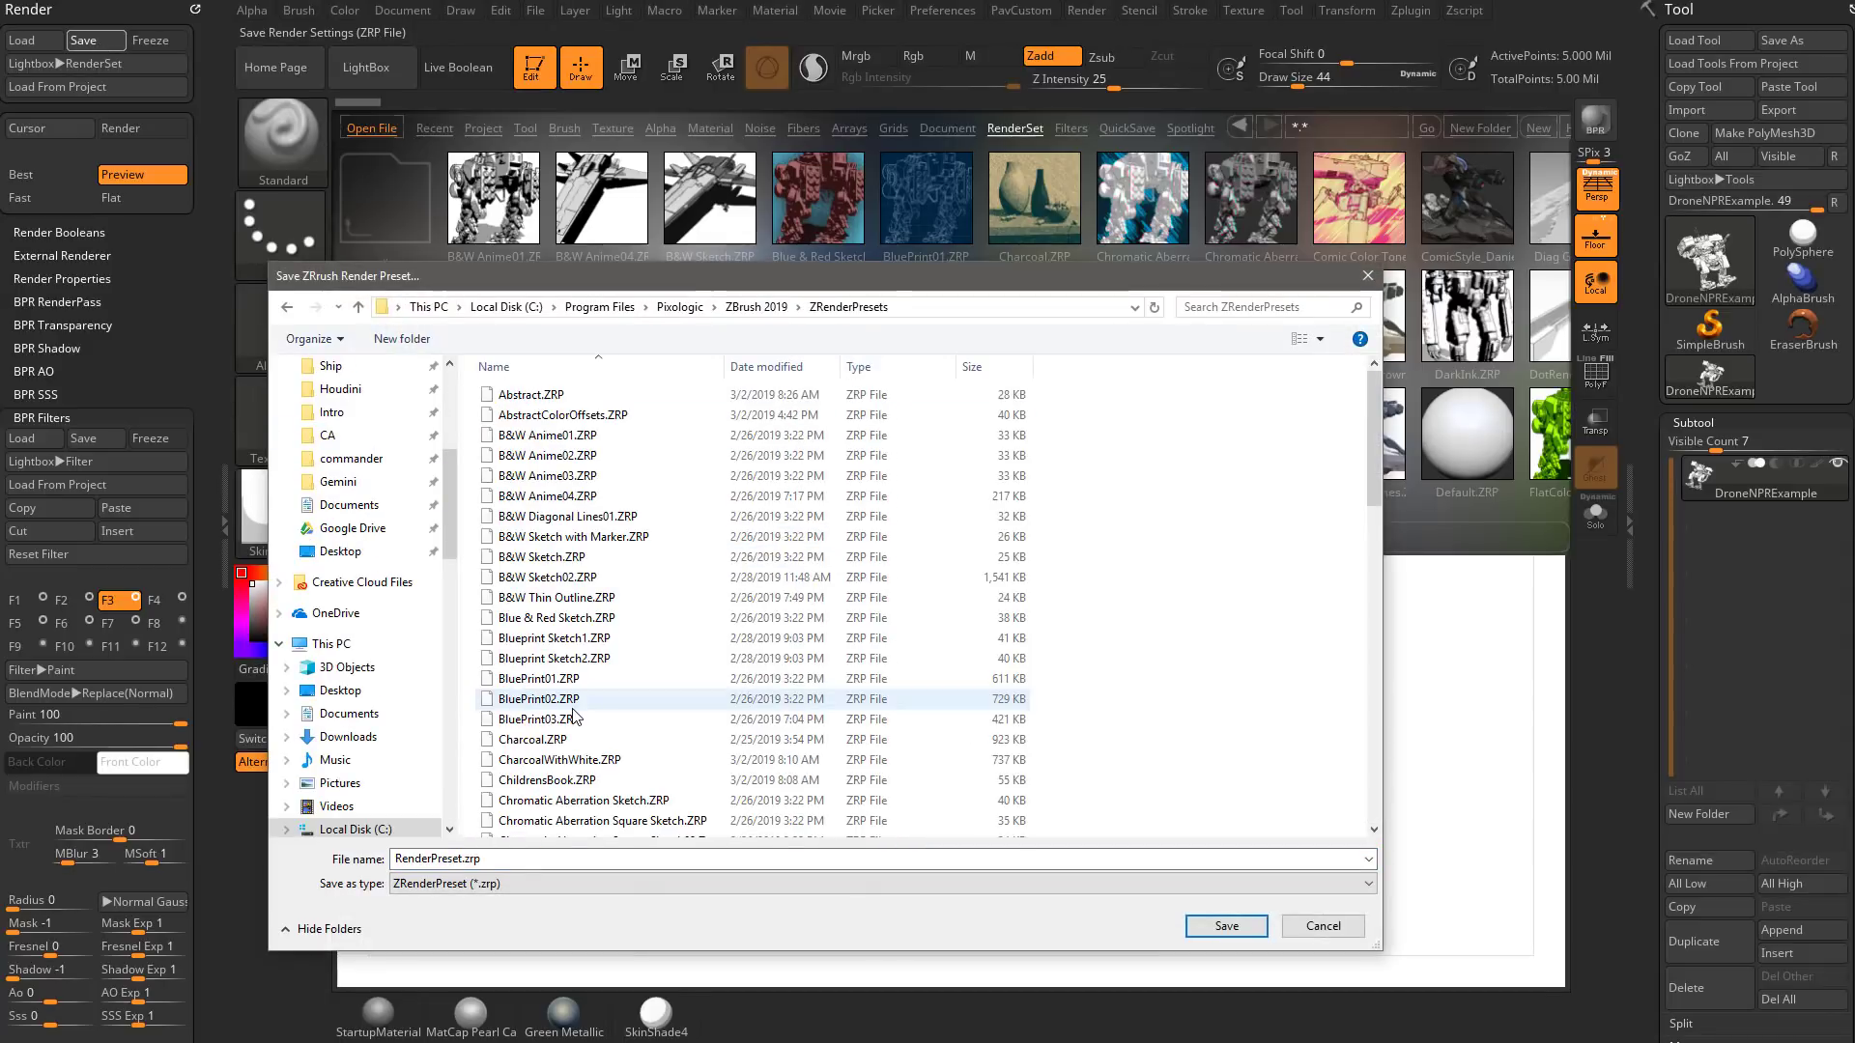
pyautogui.click(528, 859)
pyautogui.click(1225, 925)
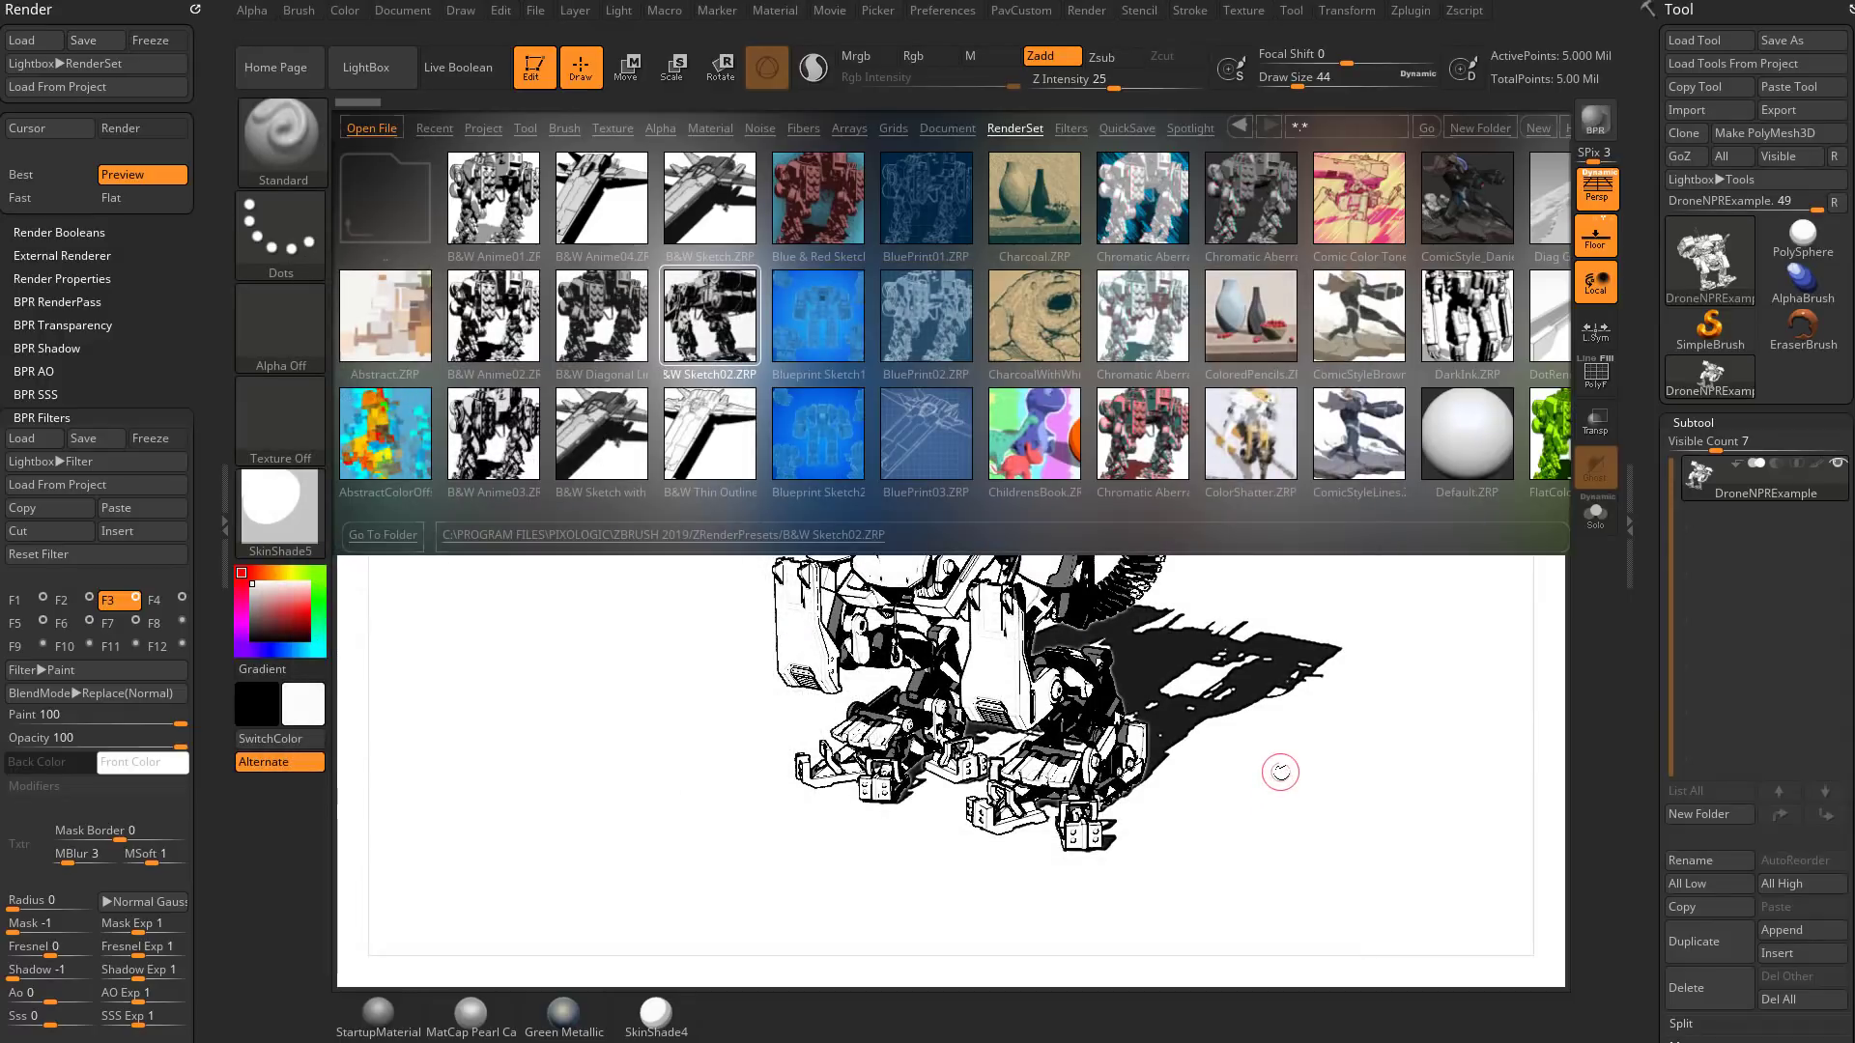
# Step: Apply the B&W Anime02 render preset, then try filters B&W Anime02, Anime03, and finally Anime01
pyautogui.click(1013, 128)
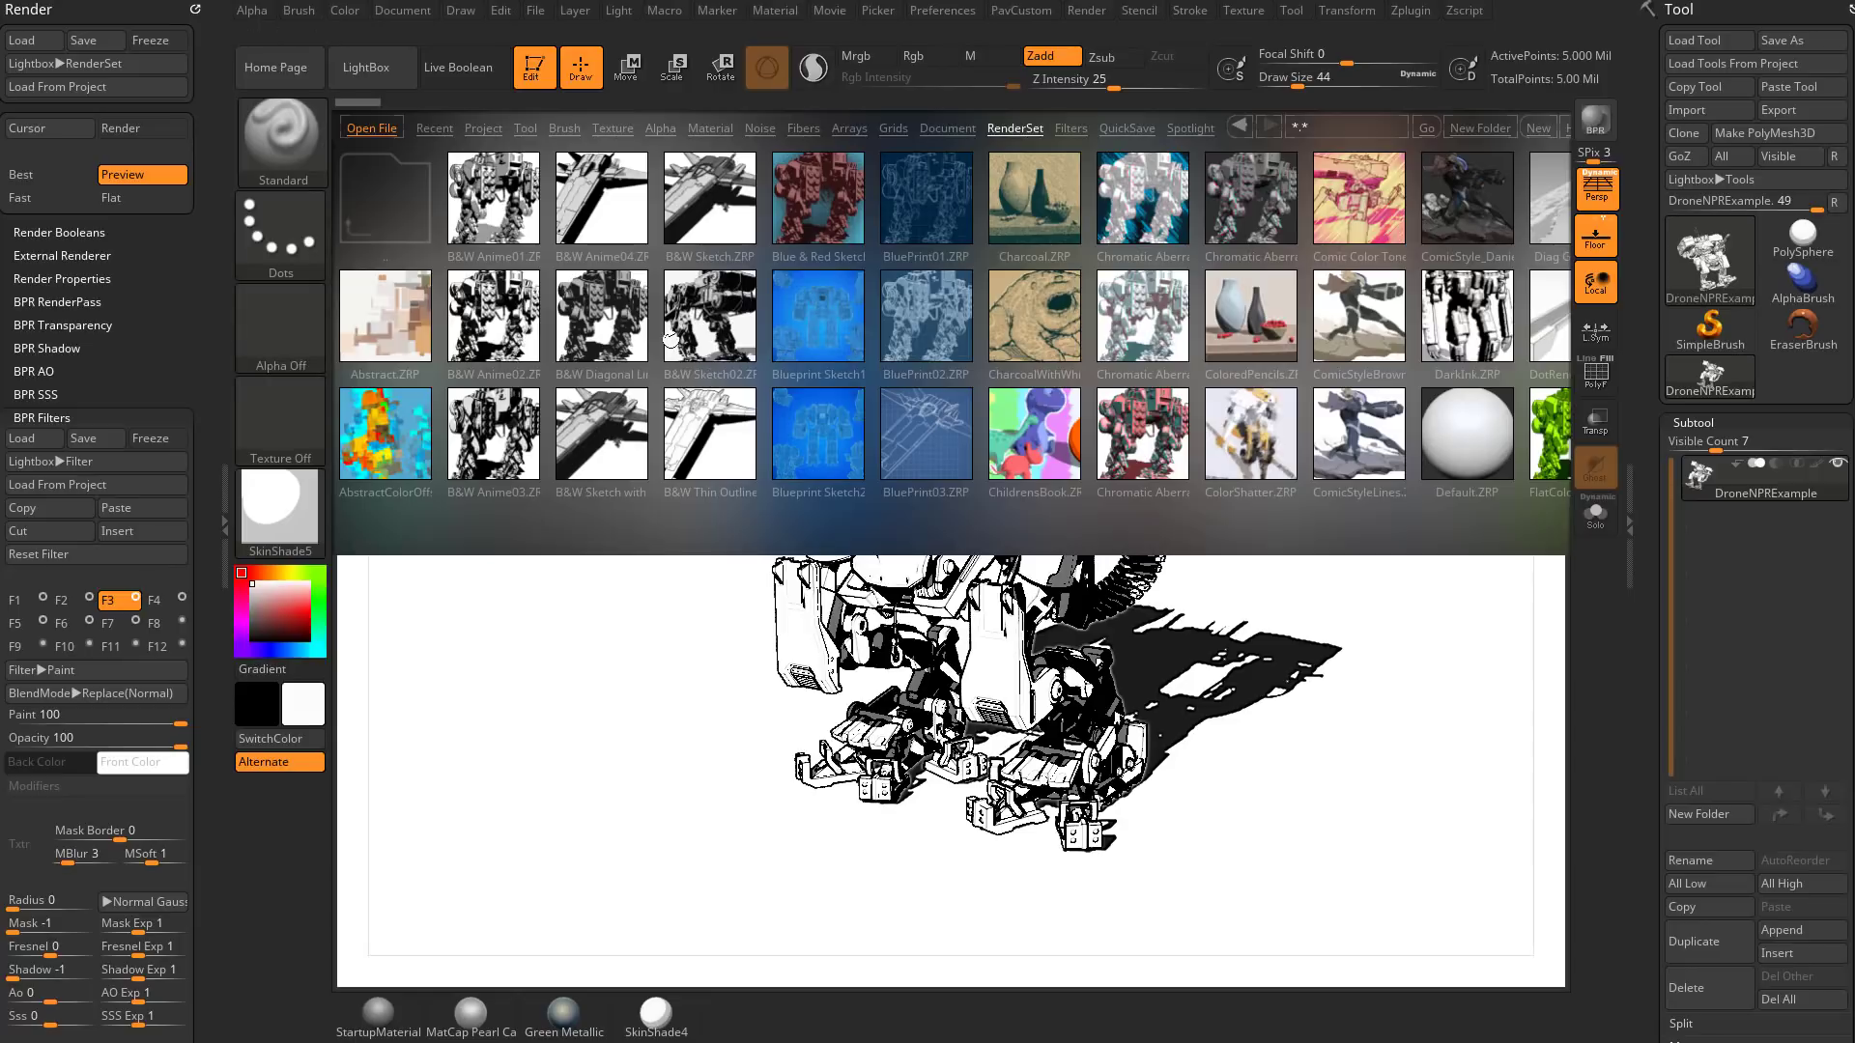
pyautogui.doubleClick(514, 318)
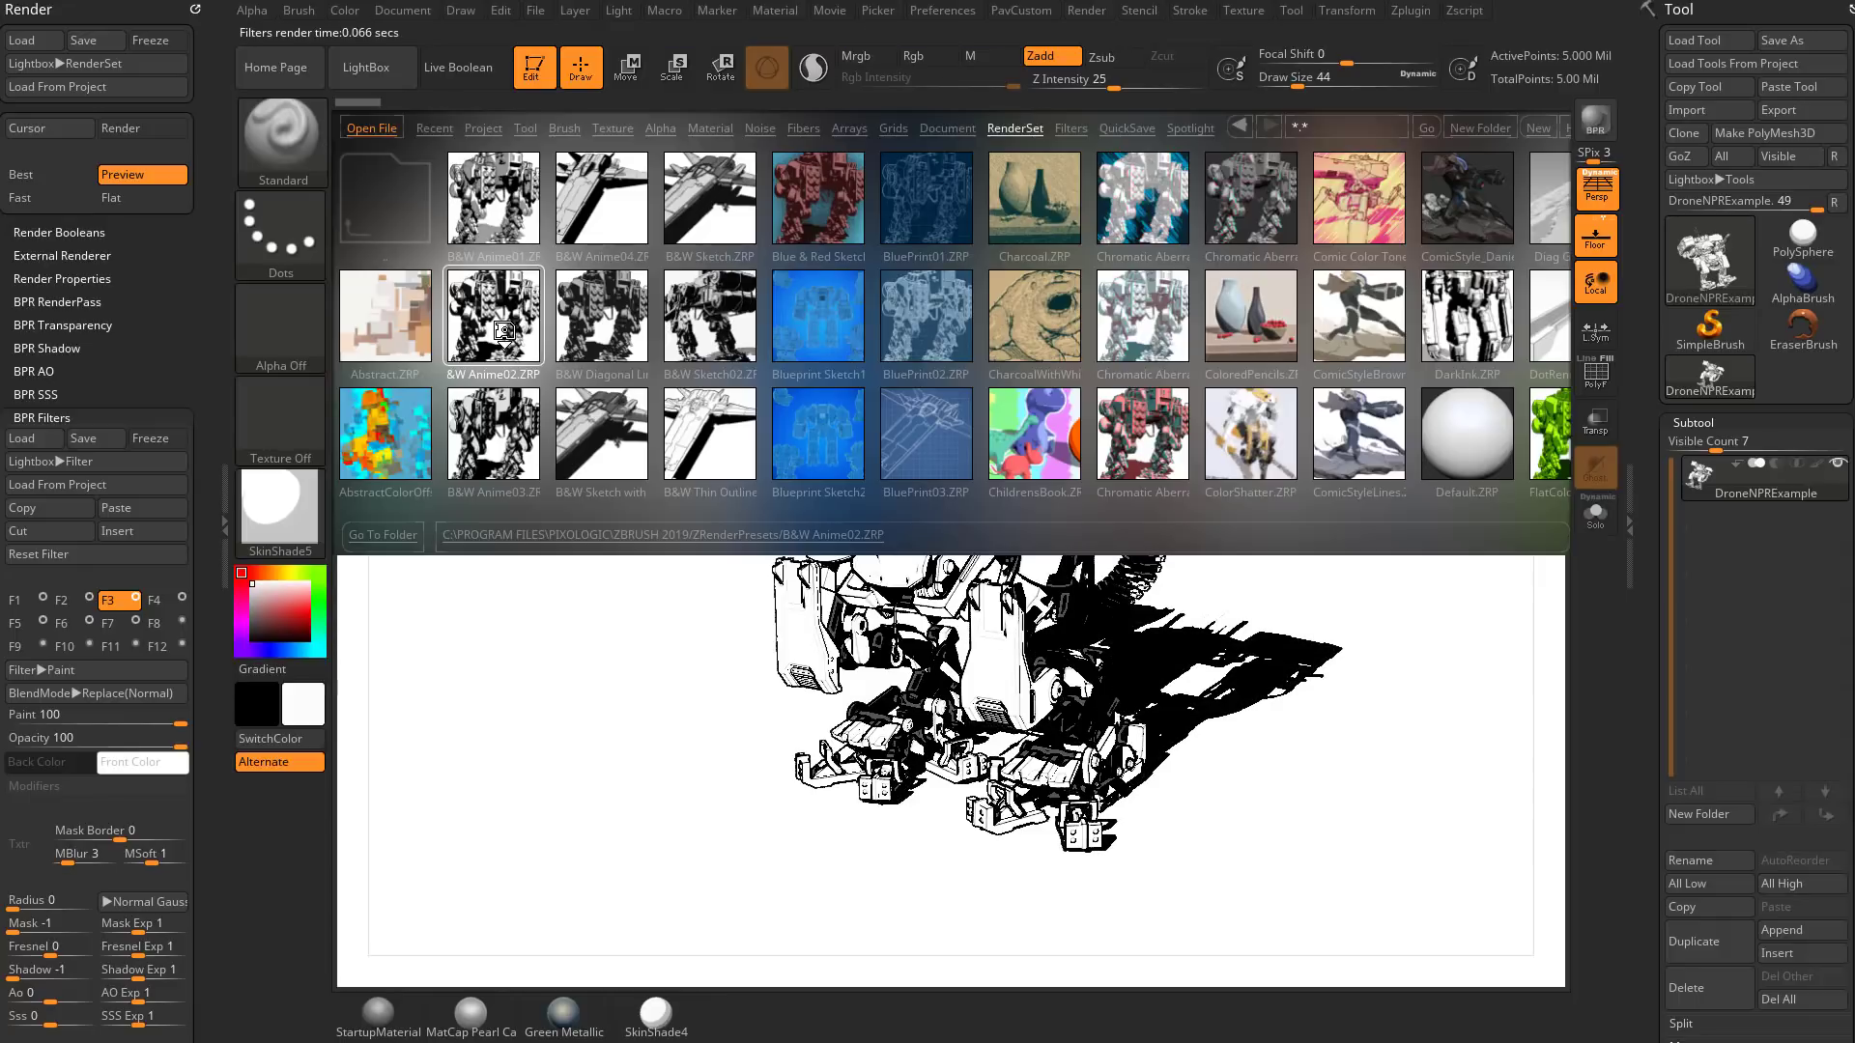
pyautogui.click(90, 462)
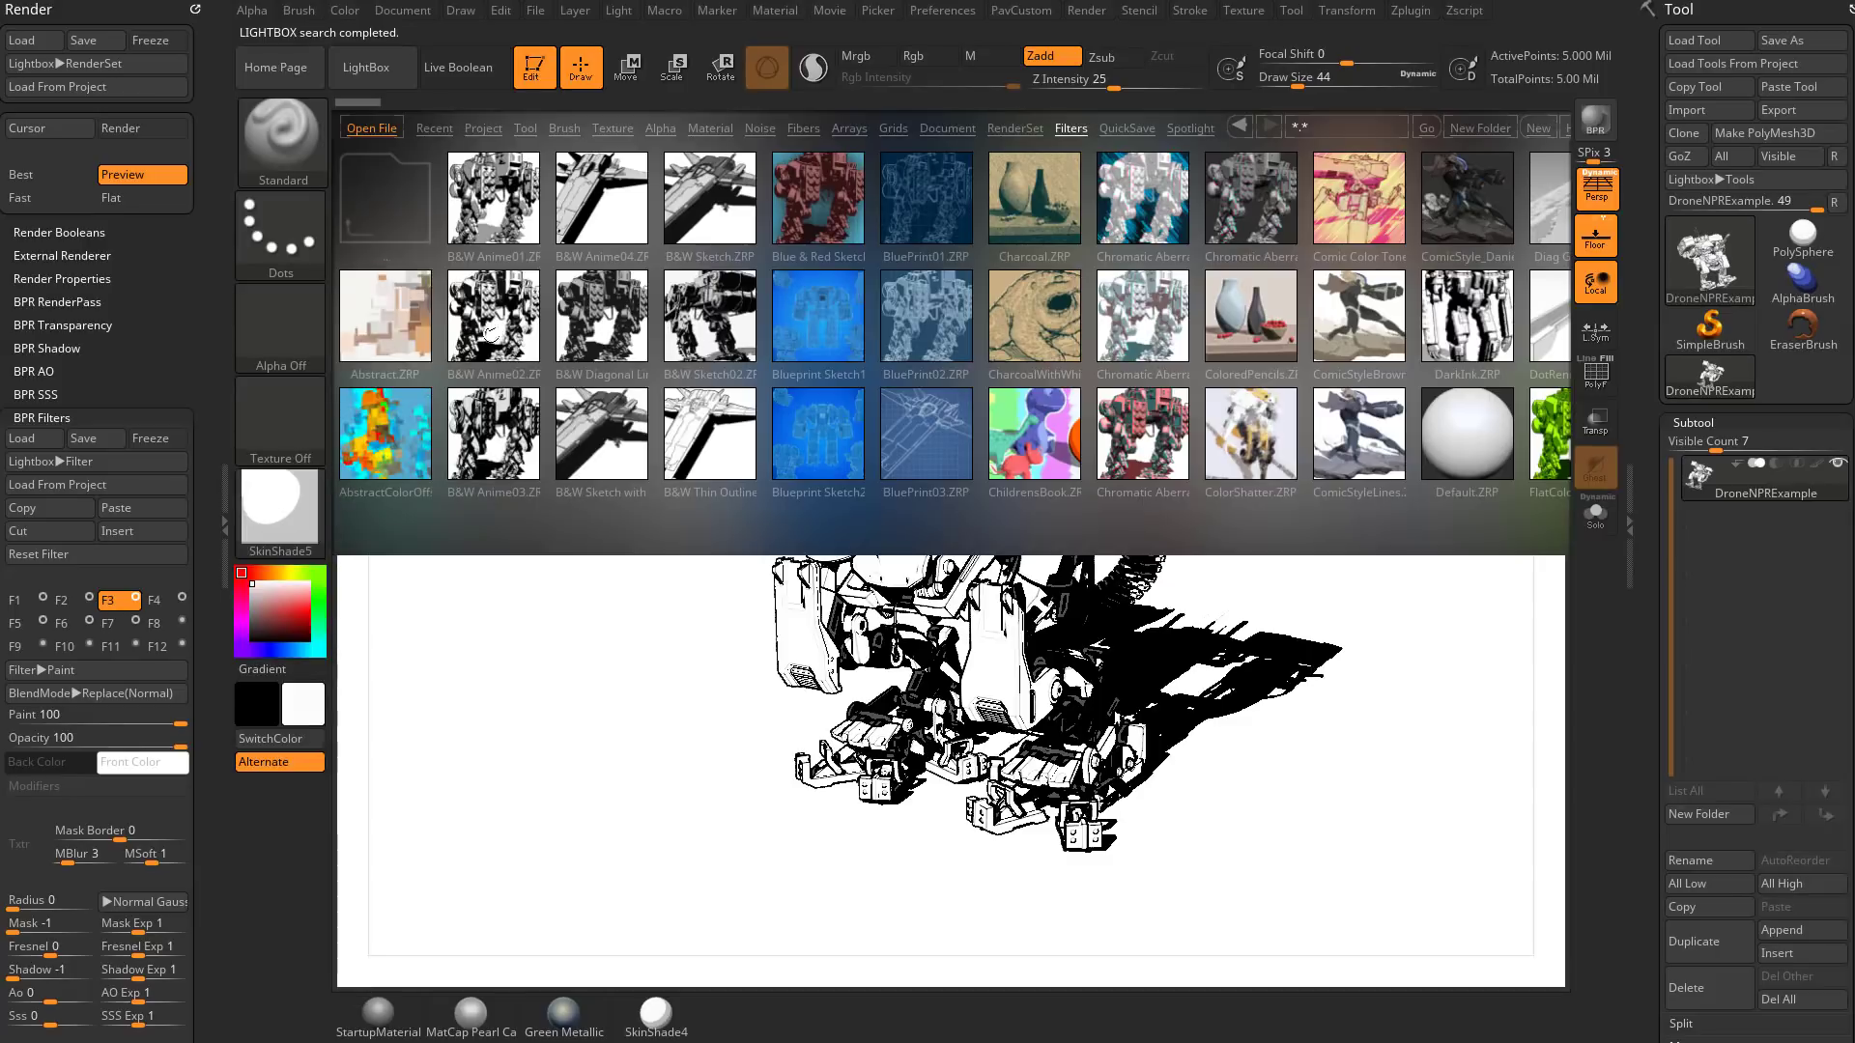
pyautogui.doubleClick(507, 335)
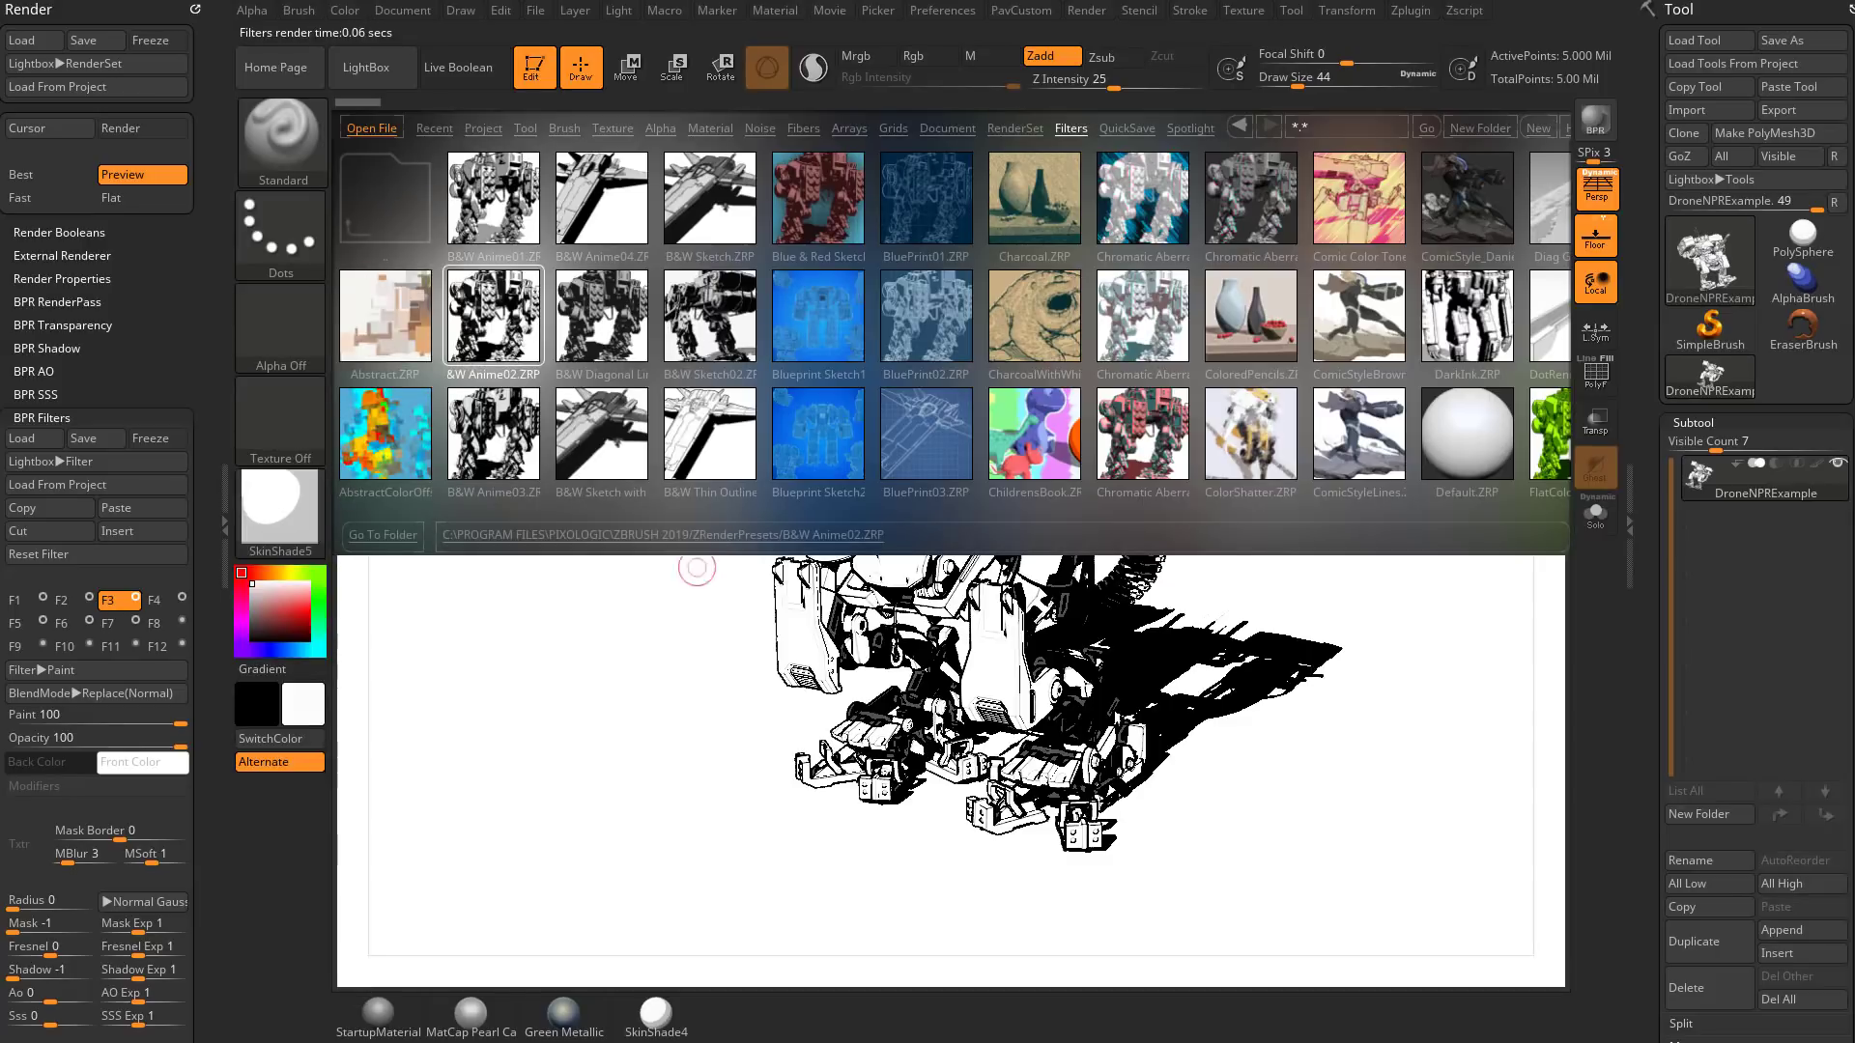
pyautogui.doubleClick(483, 443)
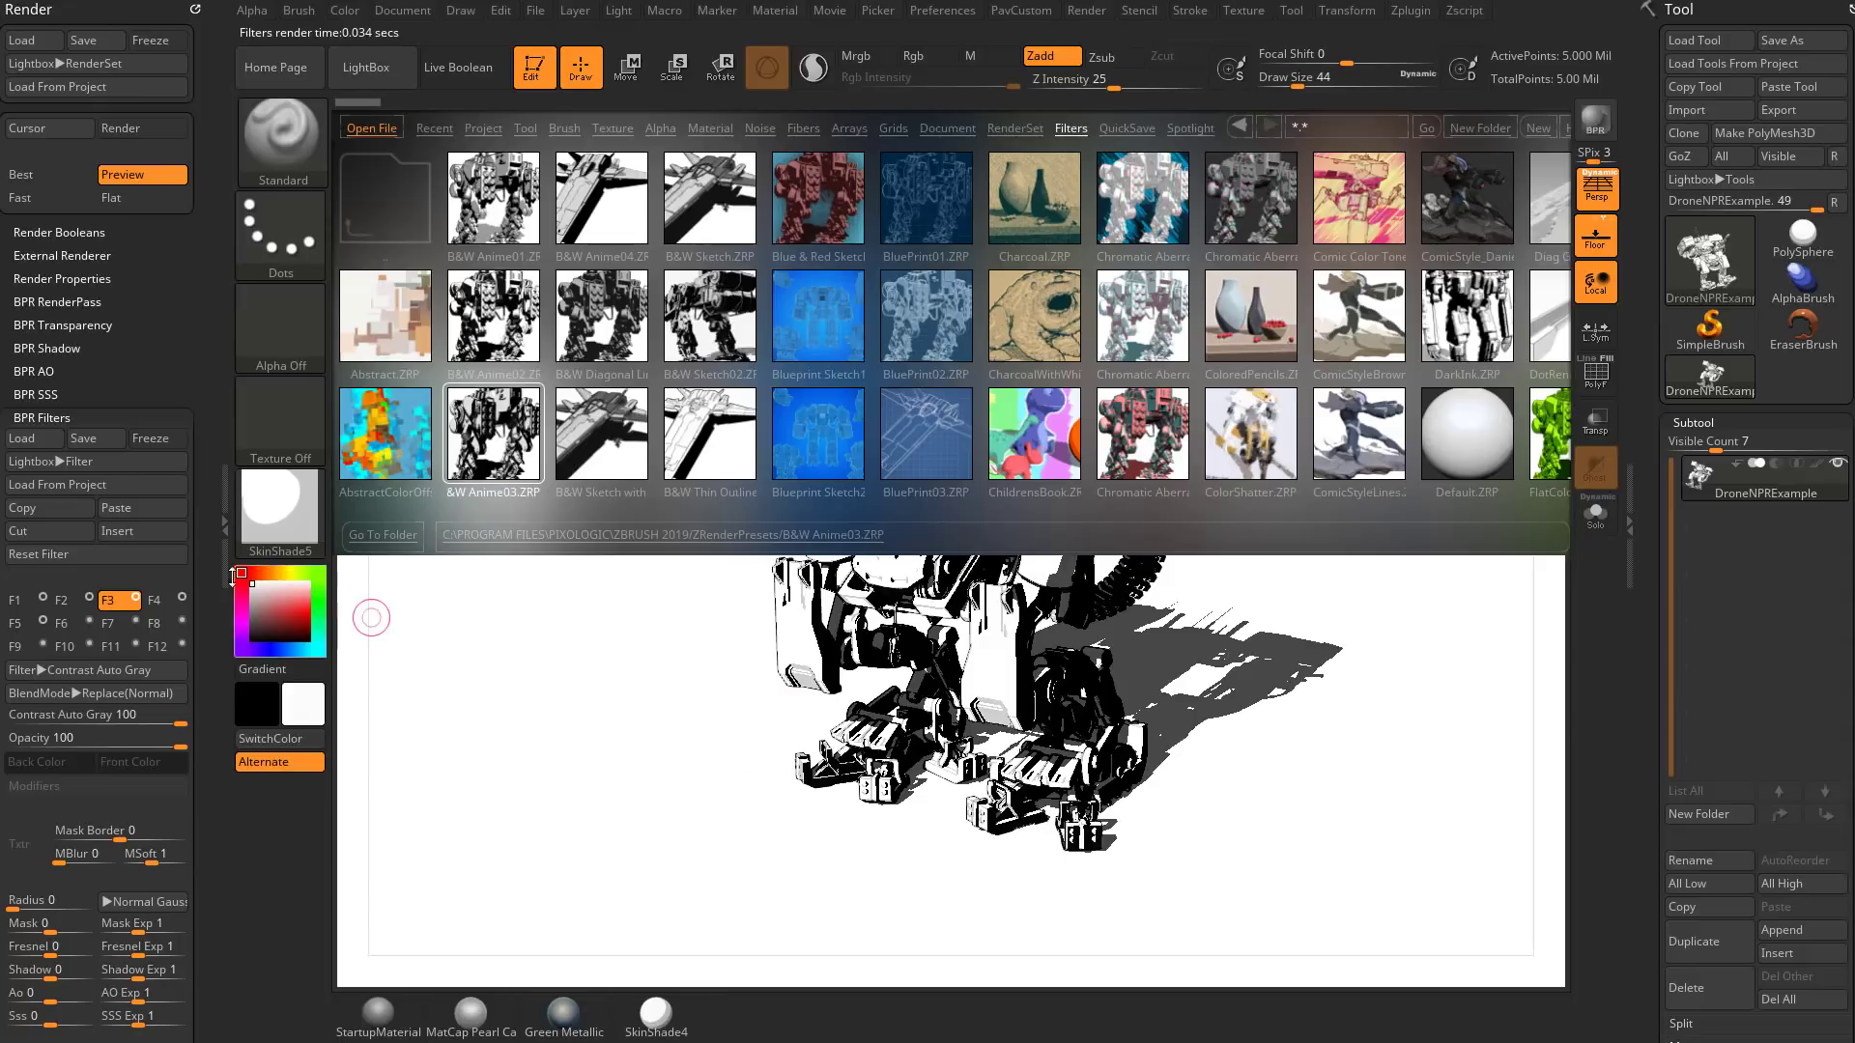
pyautogui.doubleClick(495, 203)
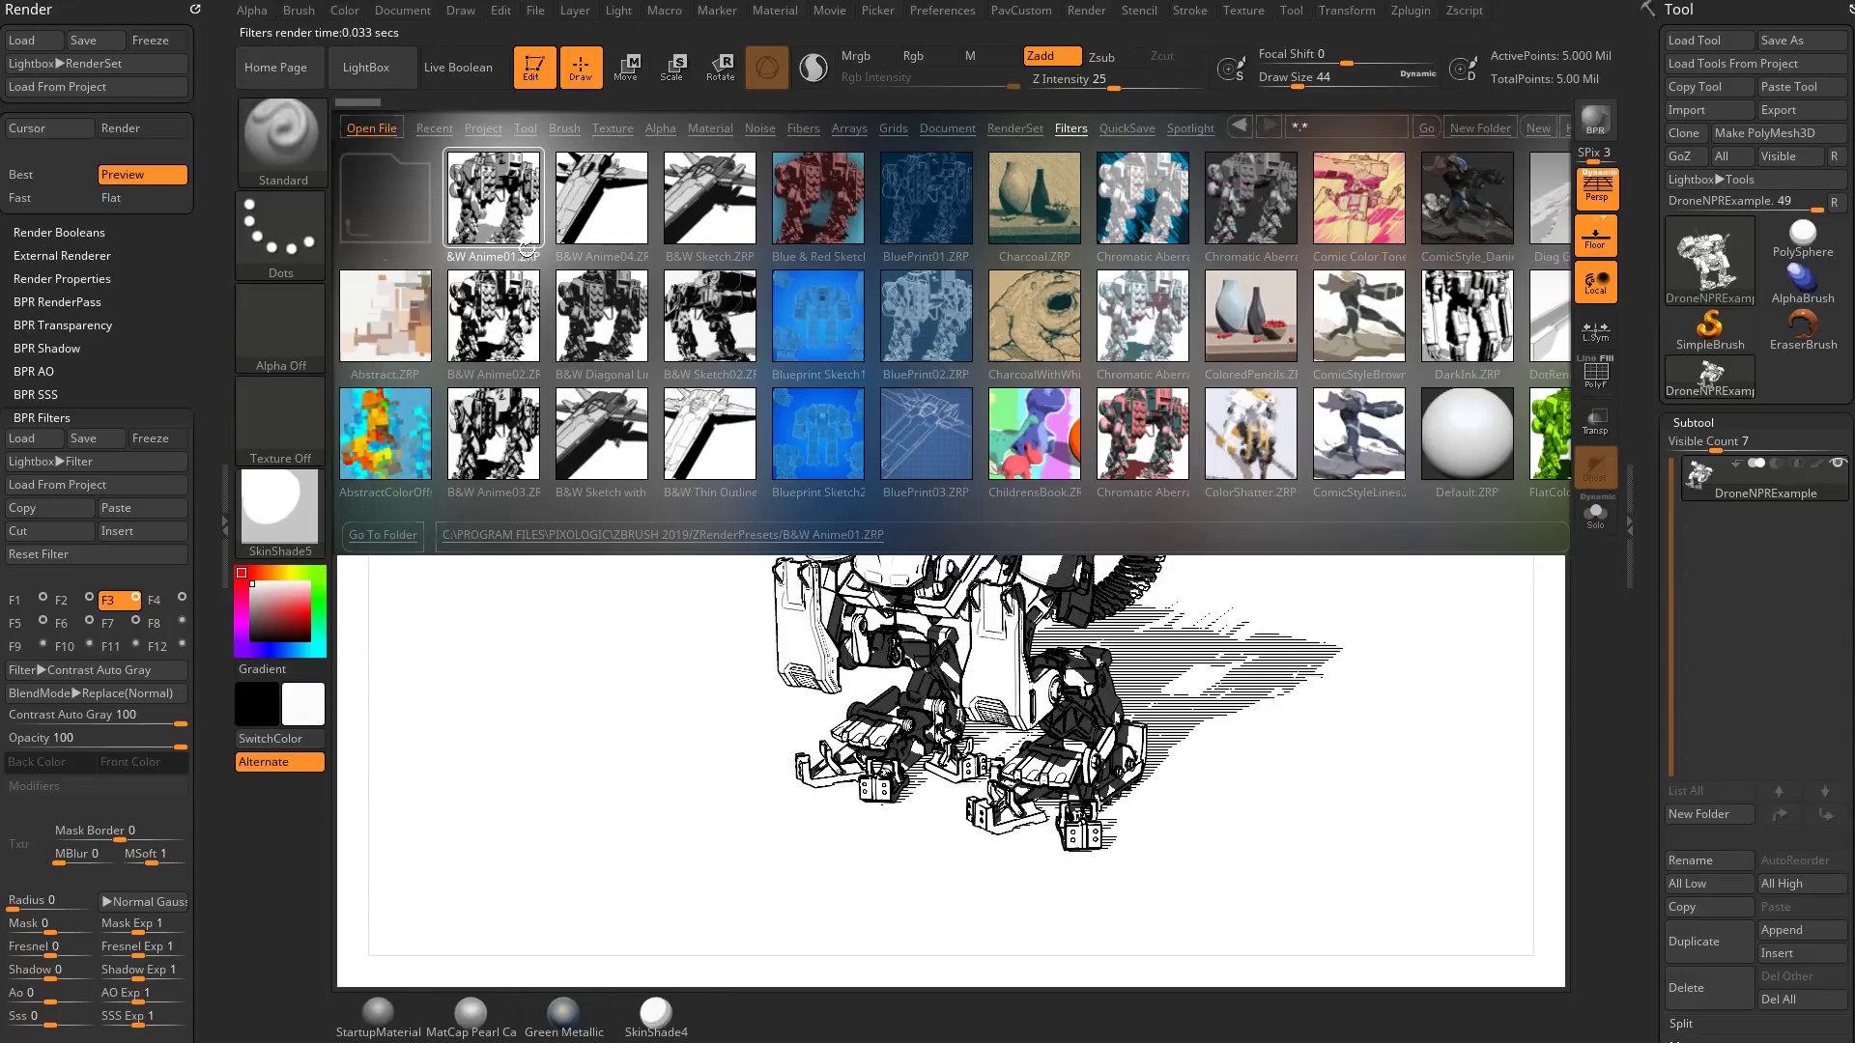
# Step: Hide Lightbox to view the full render, cancel a Save As, and reopen Lightbox
pyautogui.press(',')
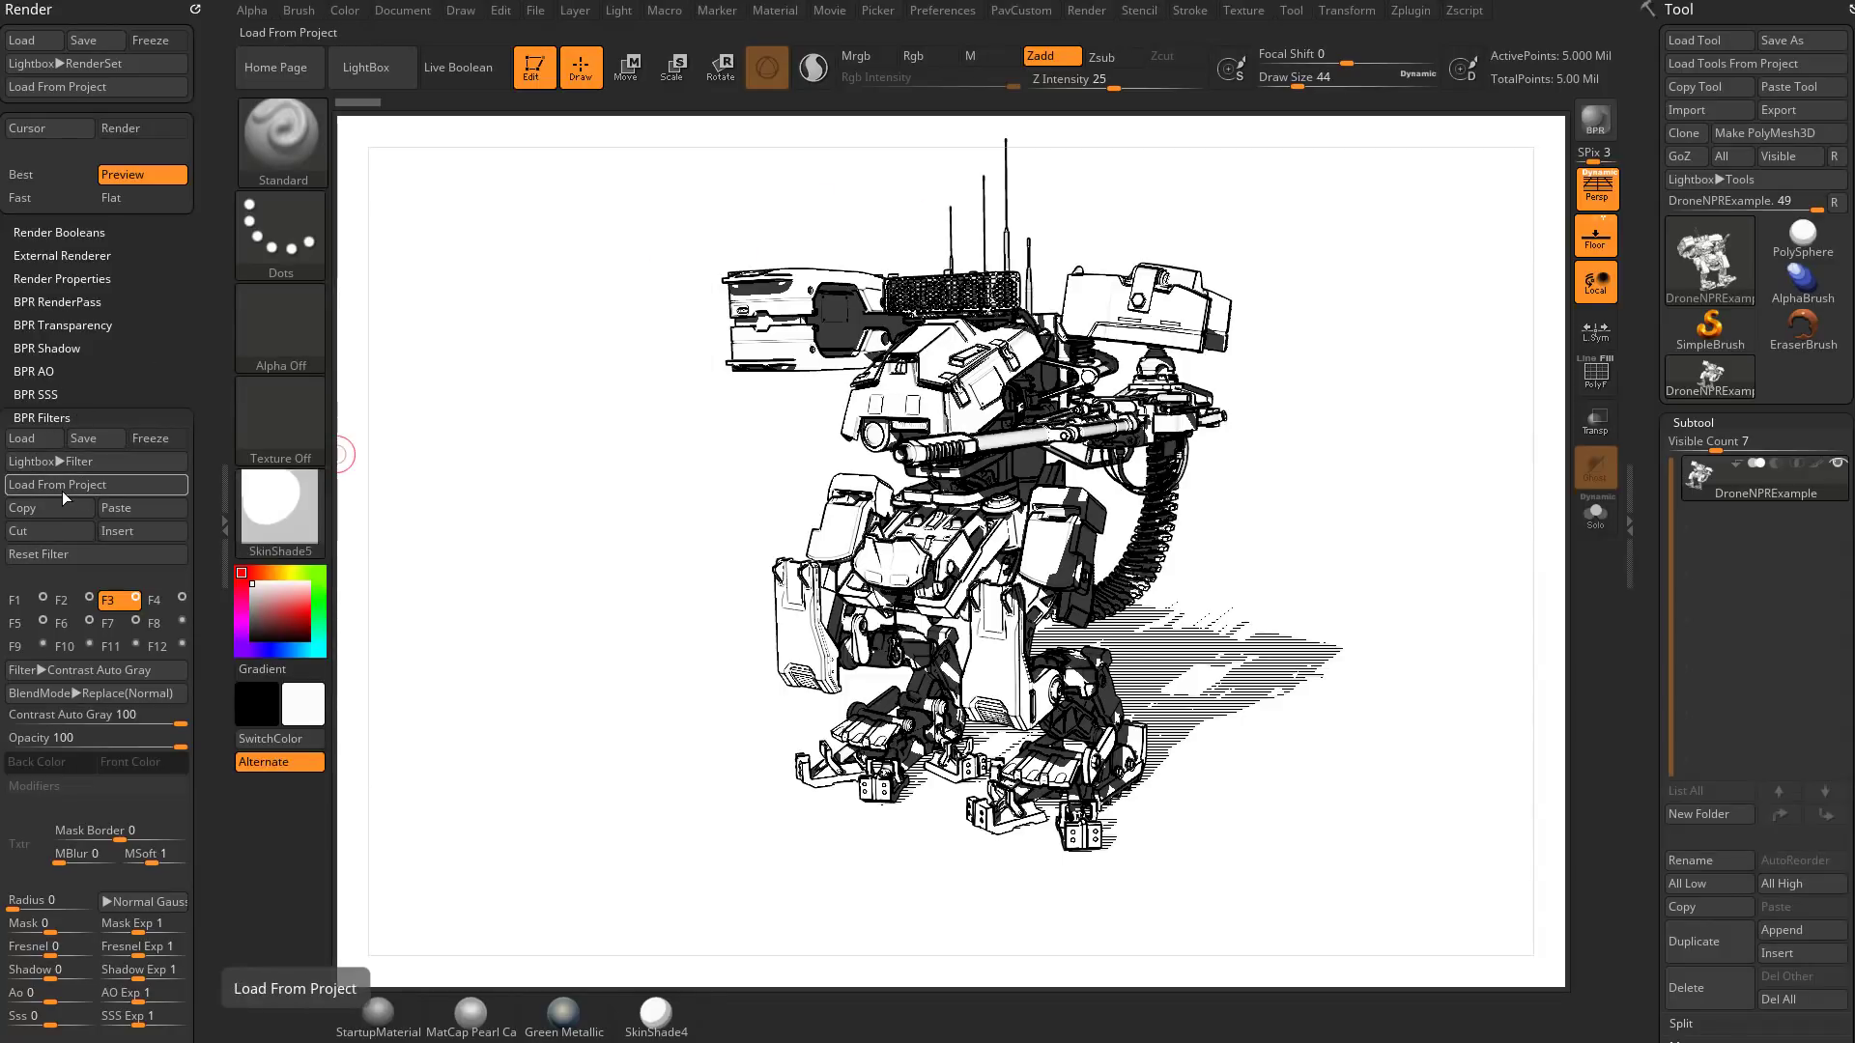
pyautogui.click(535, 9)
pyautogui.click(679, 48)
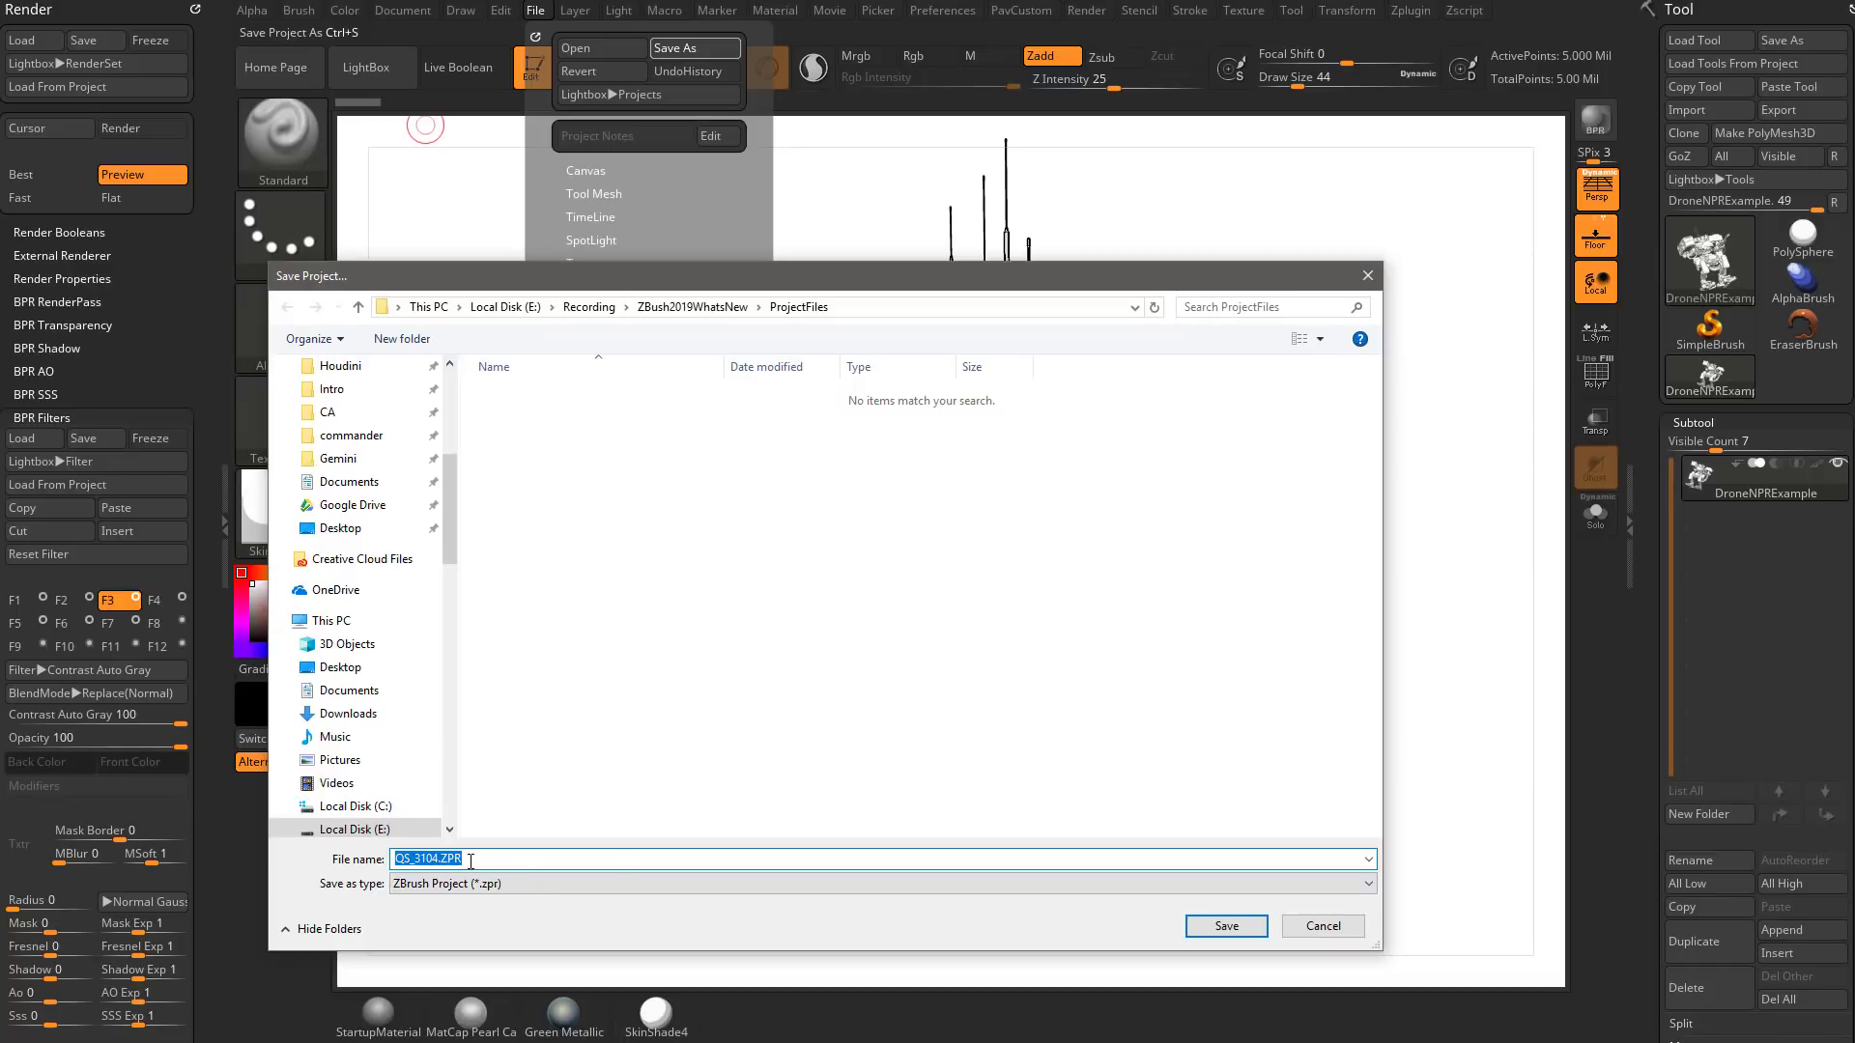
pyautogui.click(1317, 928)
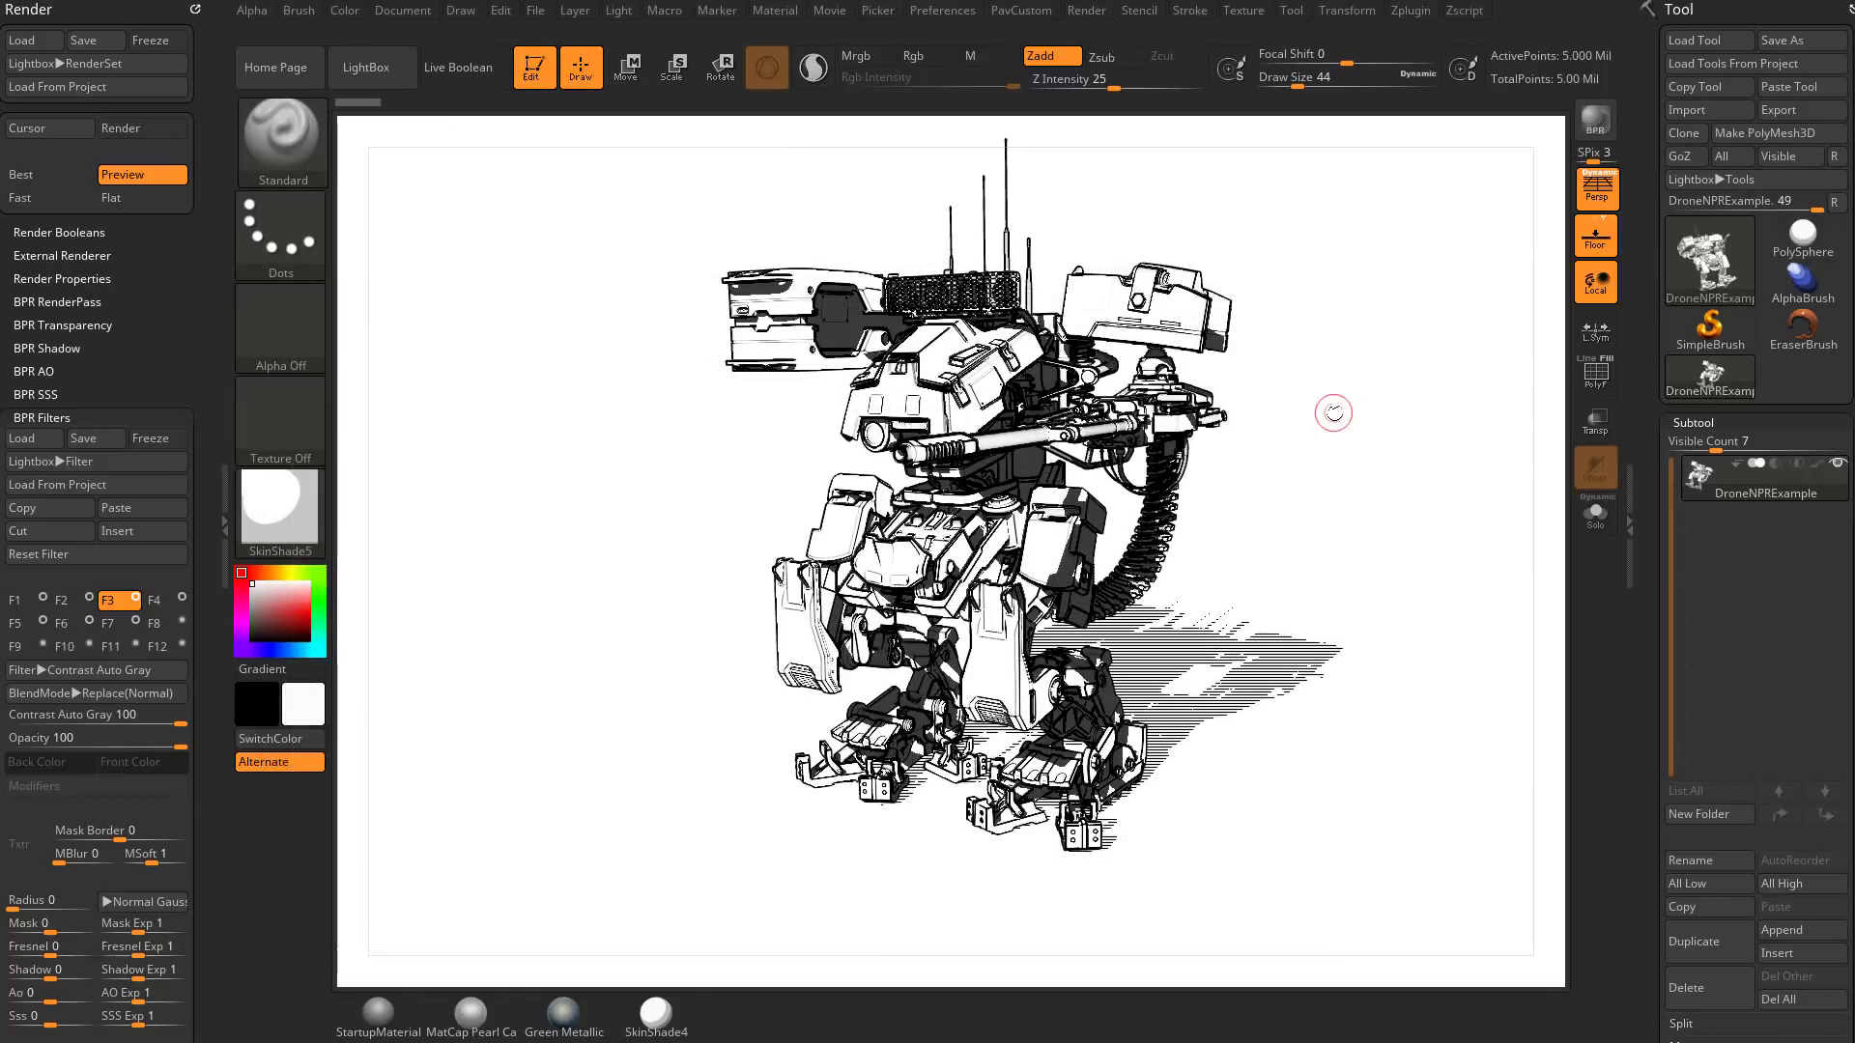
pyautogui.press(',')
# Step: Select the 4R7_QuickHeavyLoadMech.ZPR project in Lightbox's Project tab
pyautogui.click(483, 128)
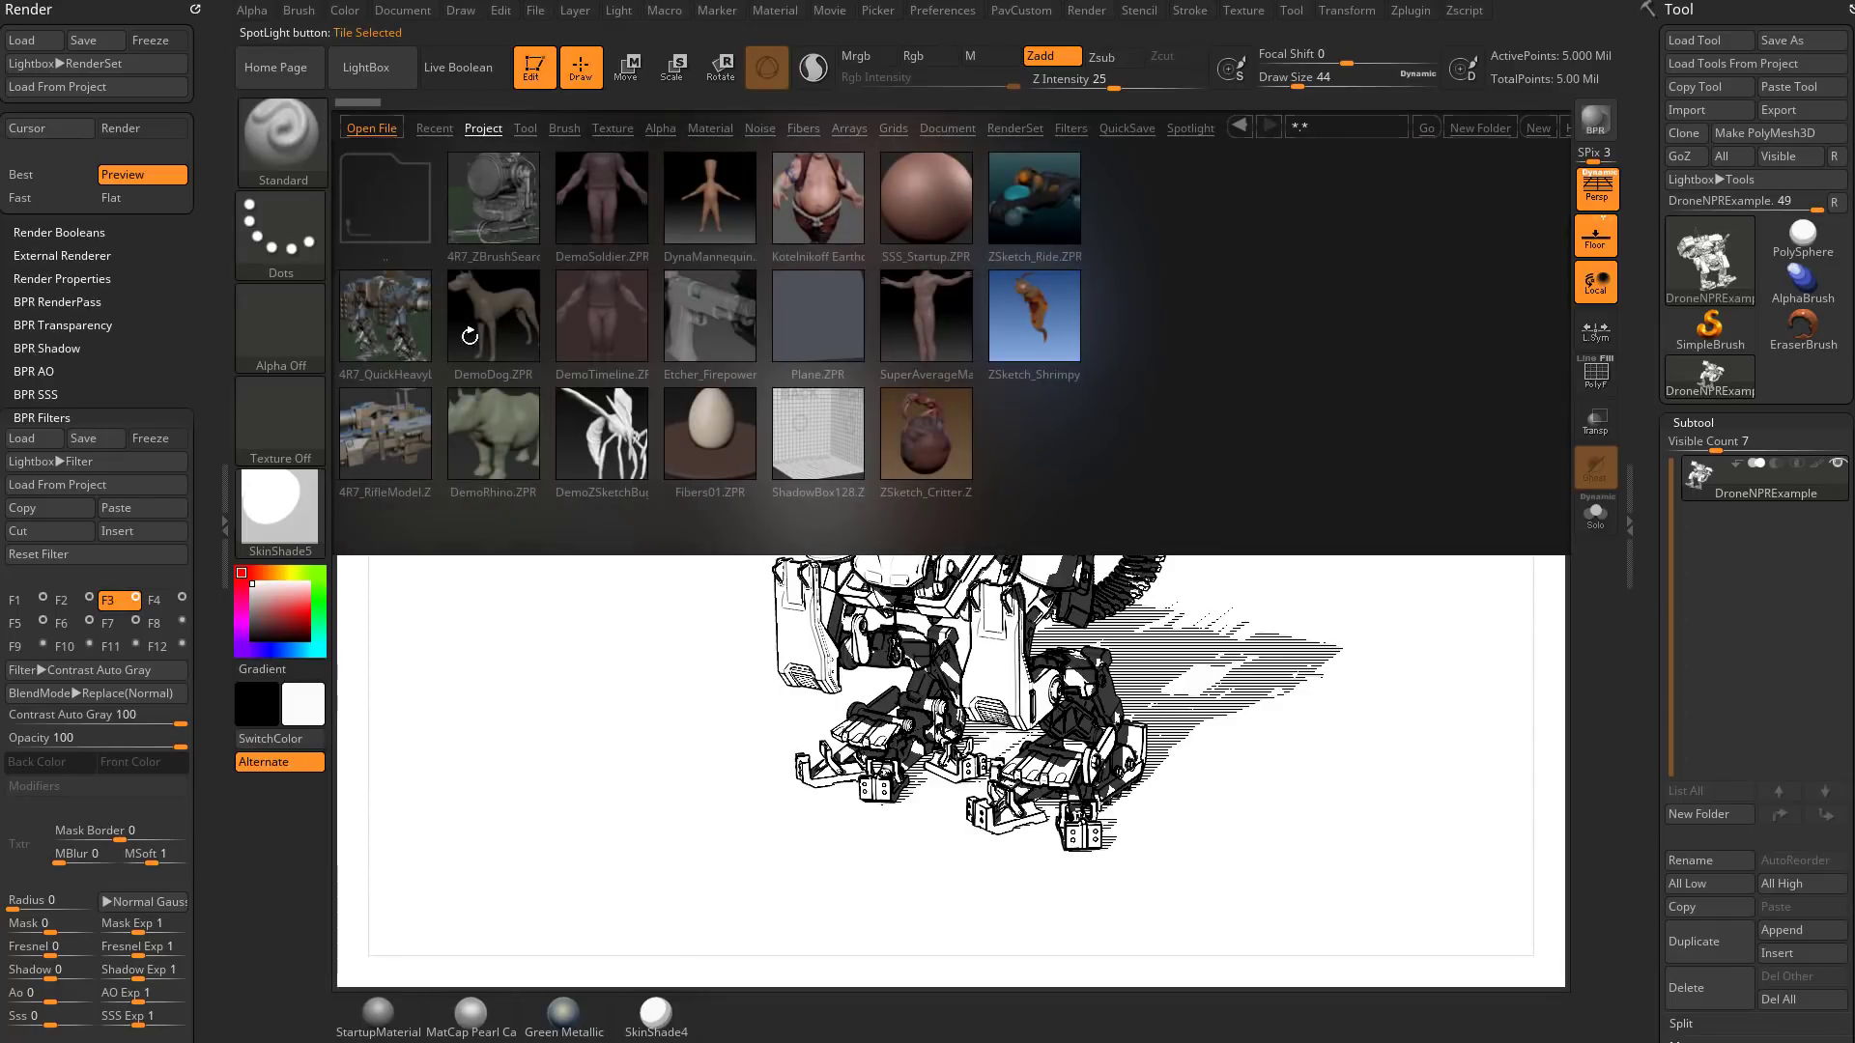
pyautogui.click(417, 350)
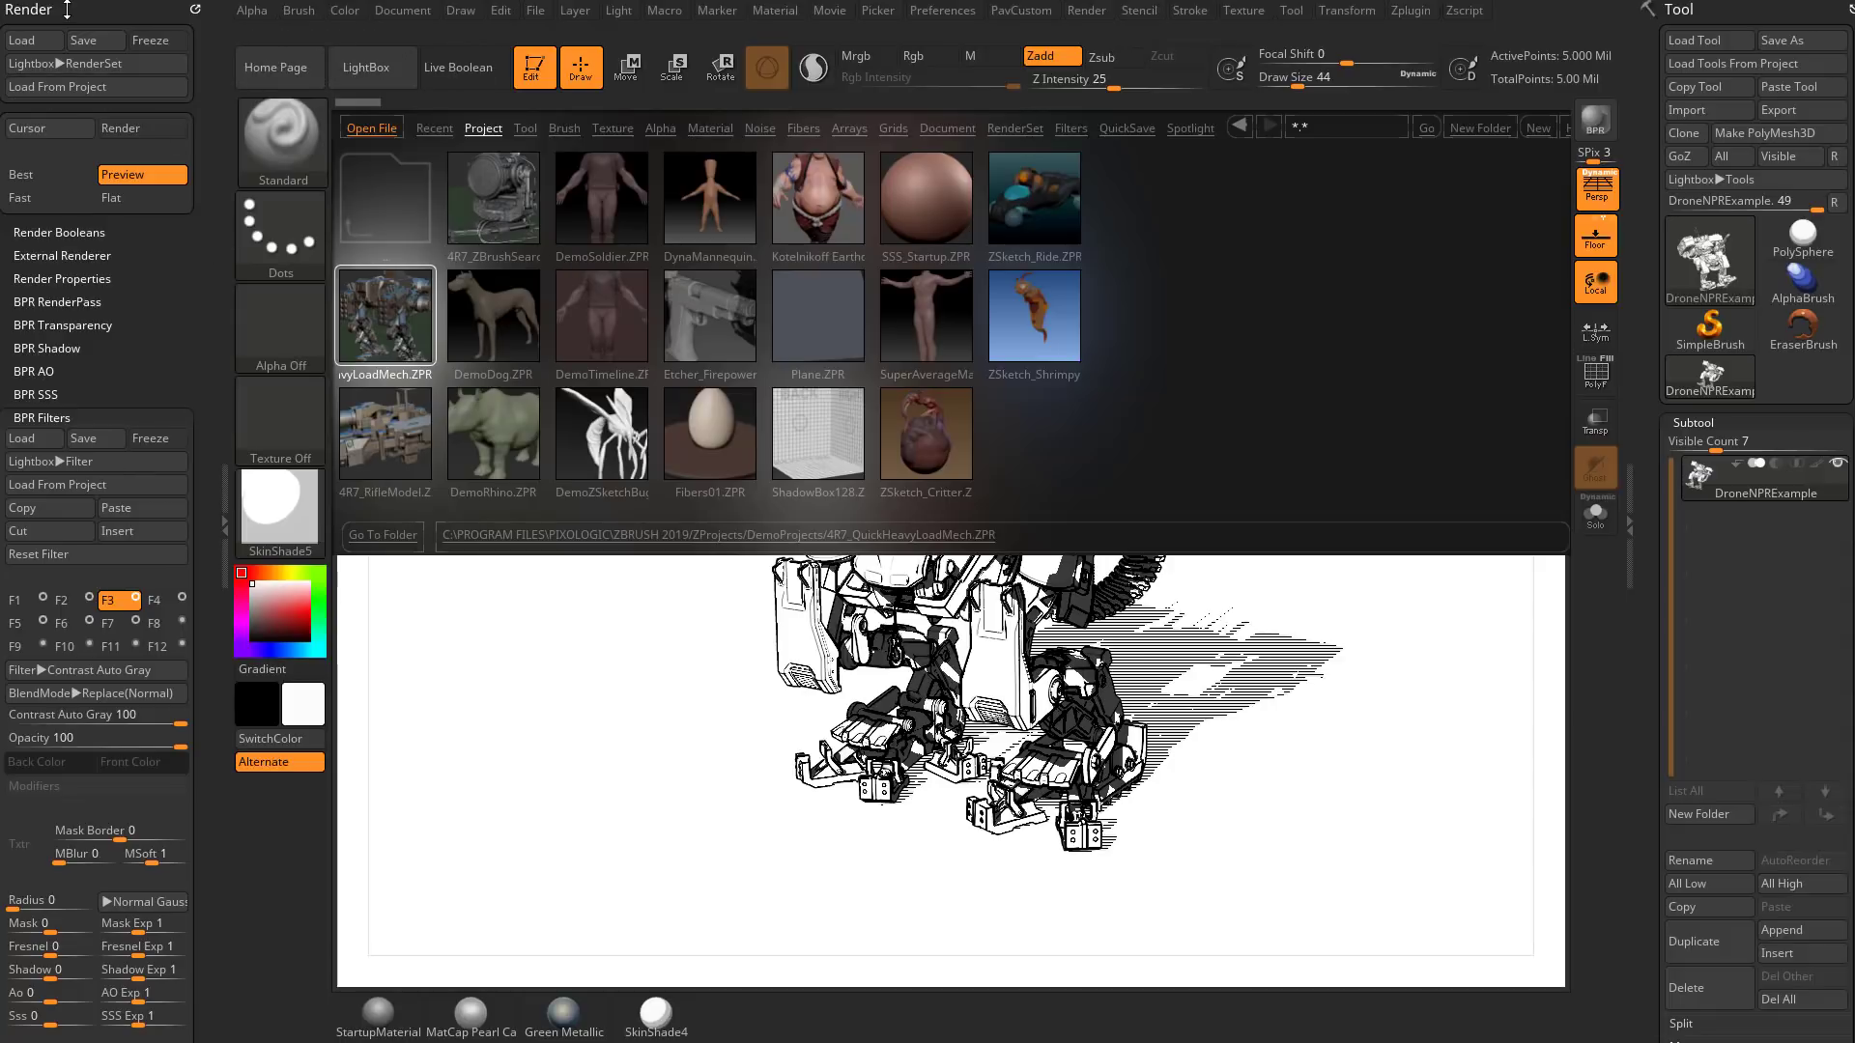
# Step: Confirm Load From Project and freeze BPR filters against replacement
pyautogui.click(112, 484)
pyautogui.click(404, 321)
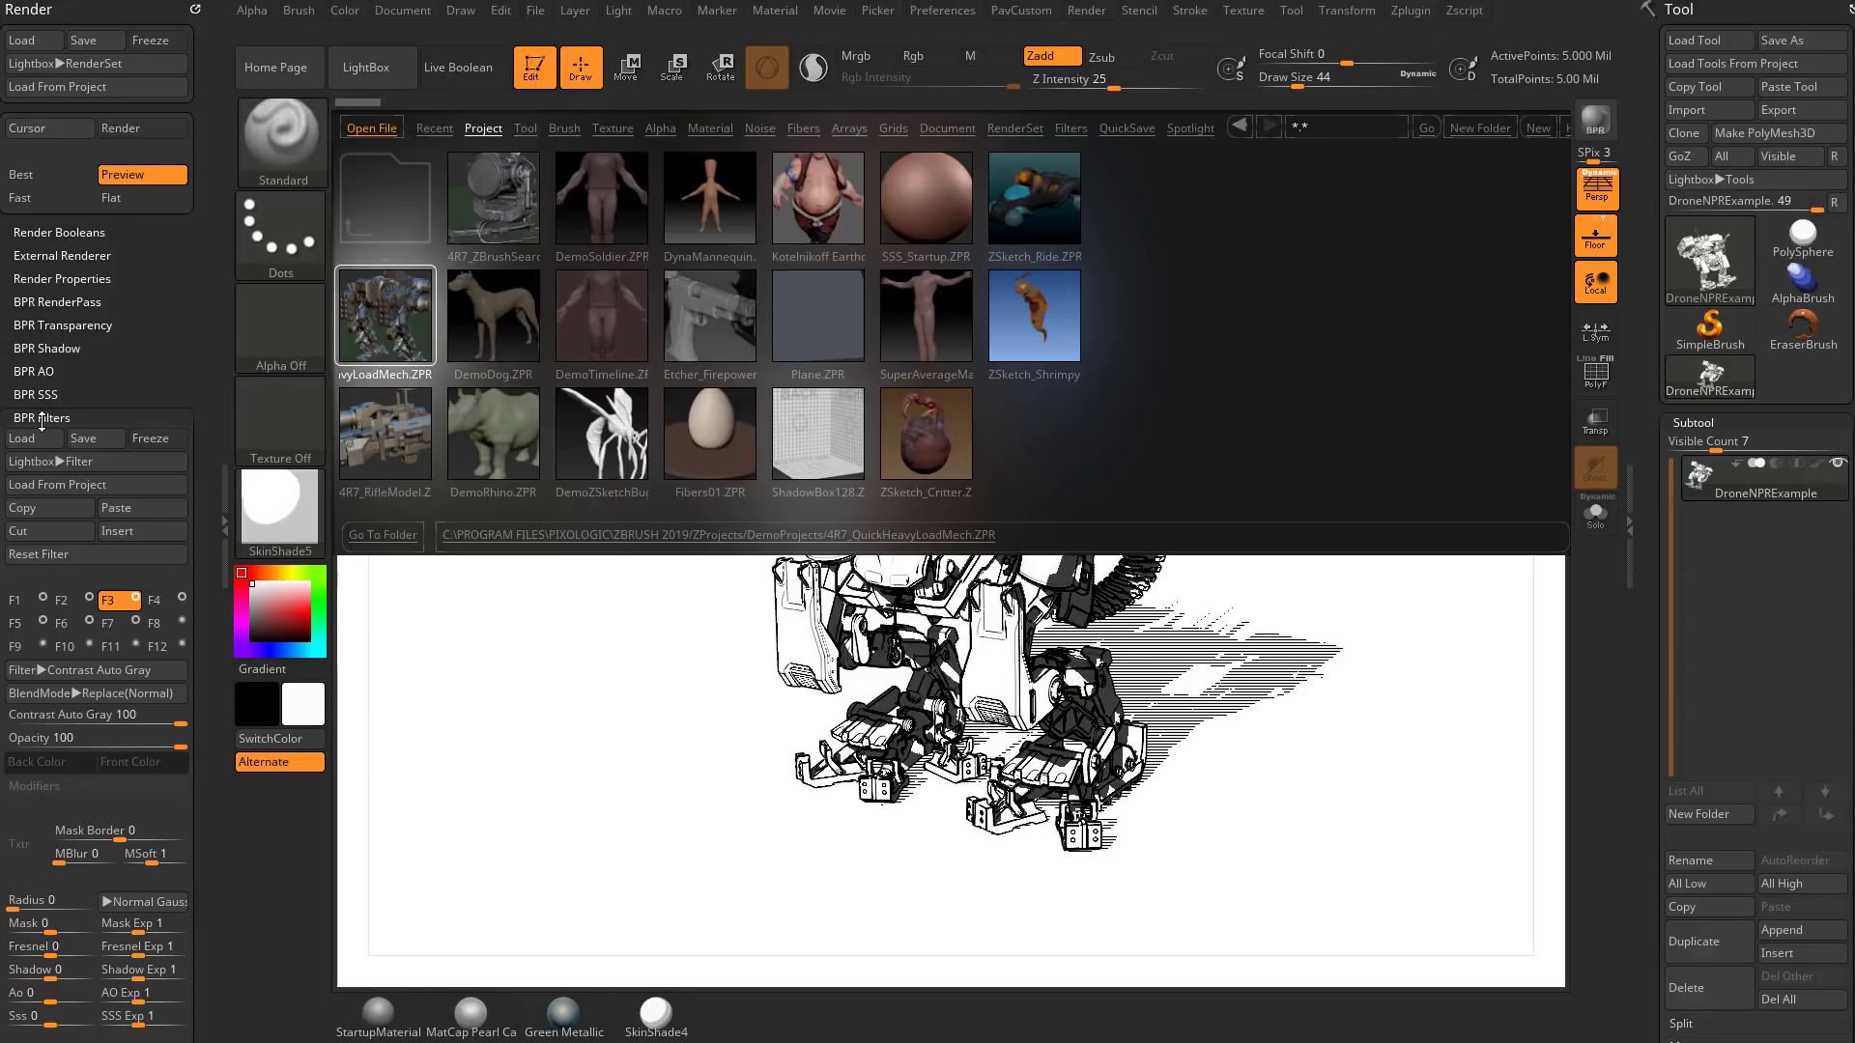
pyautogui.click(156, 439)
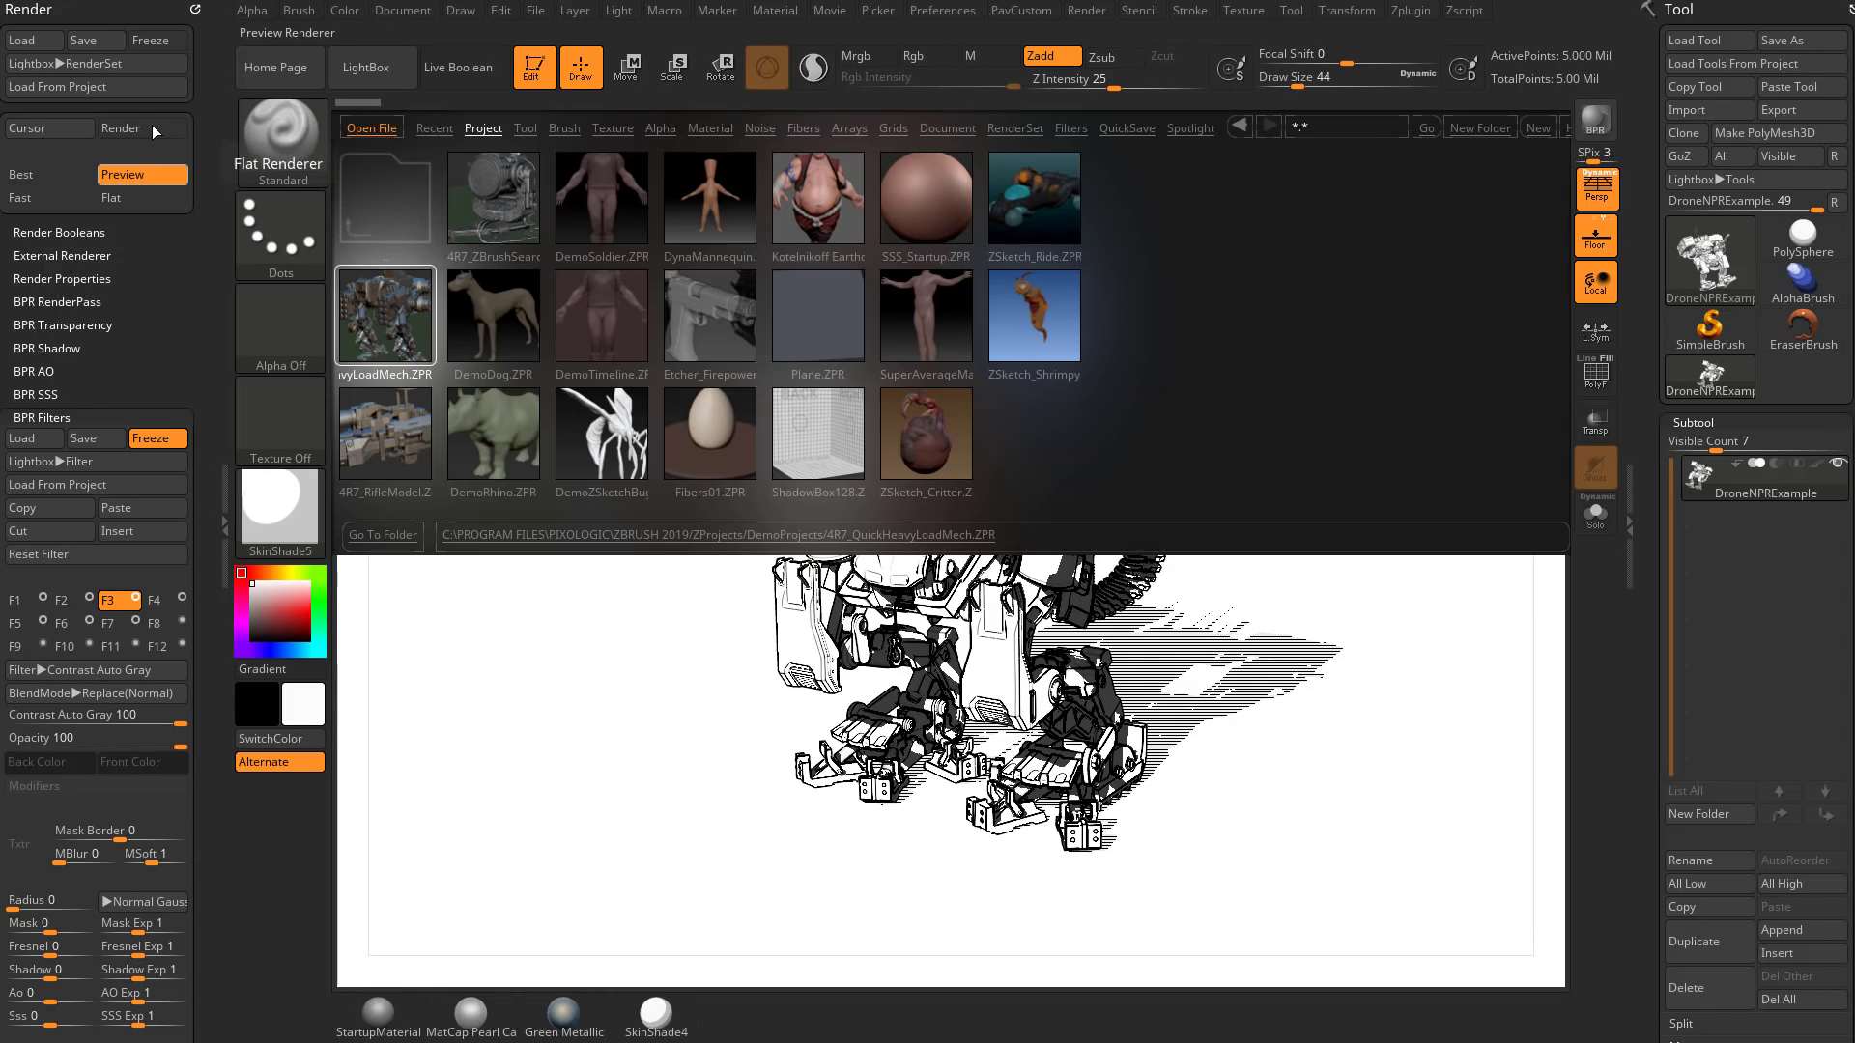
# Step: Toggle Render Freeze on and off, leaving it off, and show the RenderSet presets
pyautogui.click(166, 44)
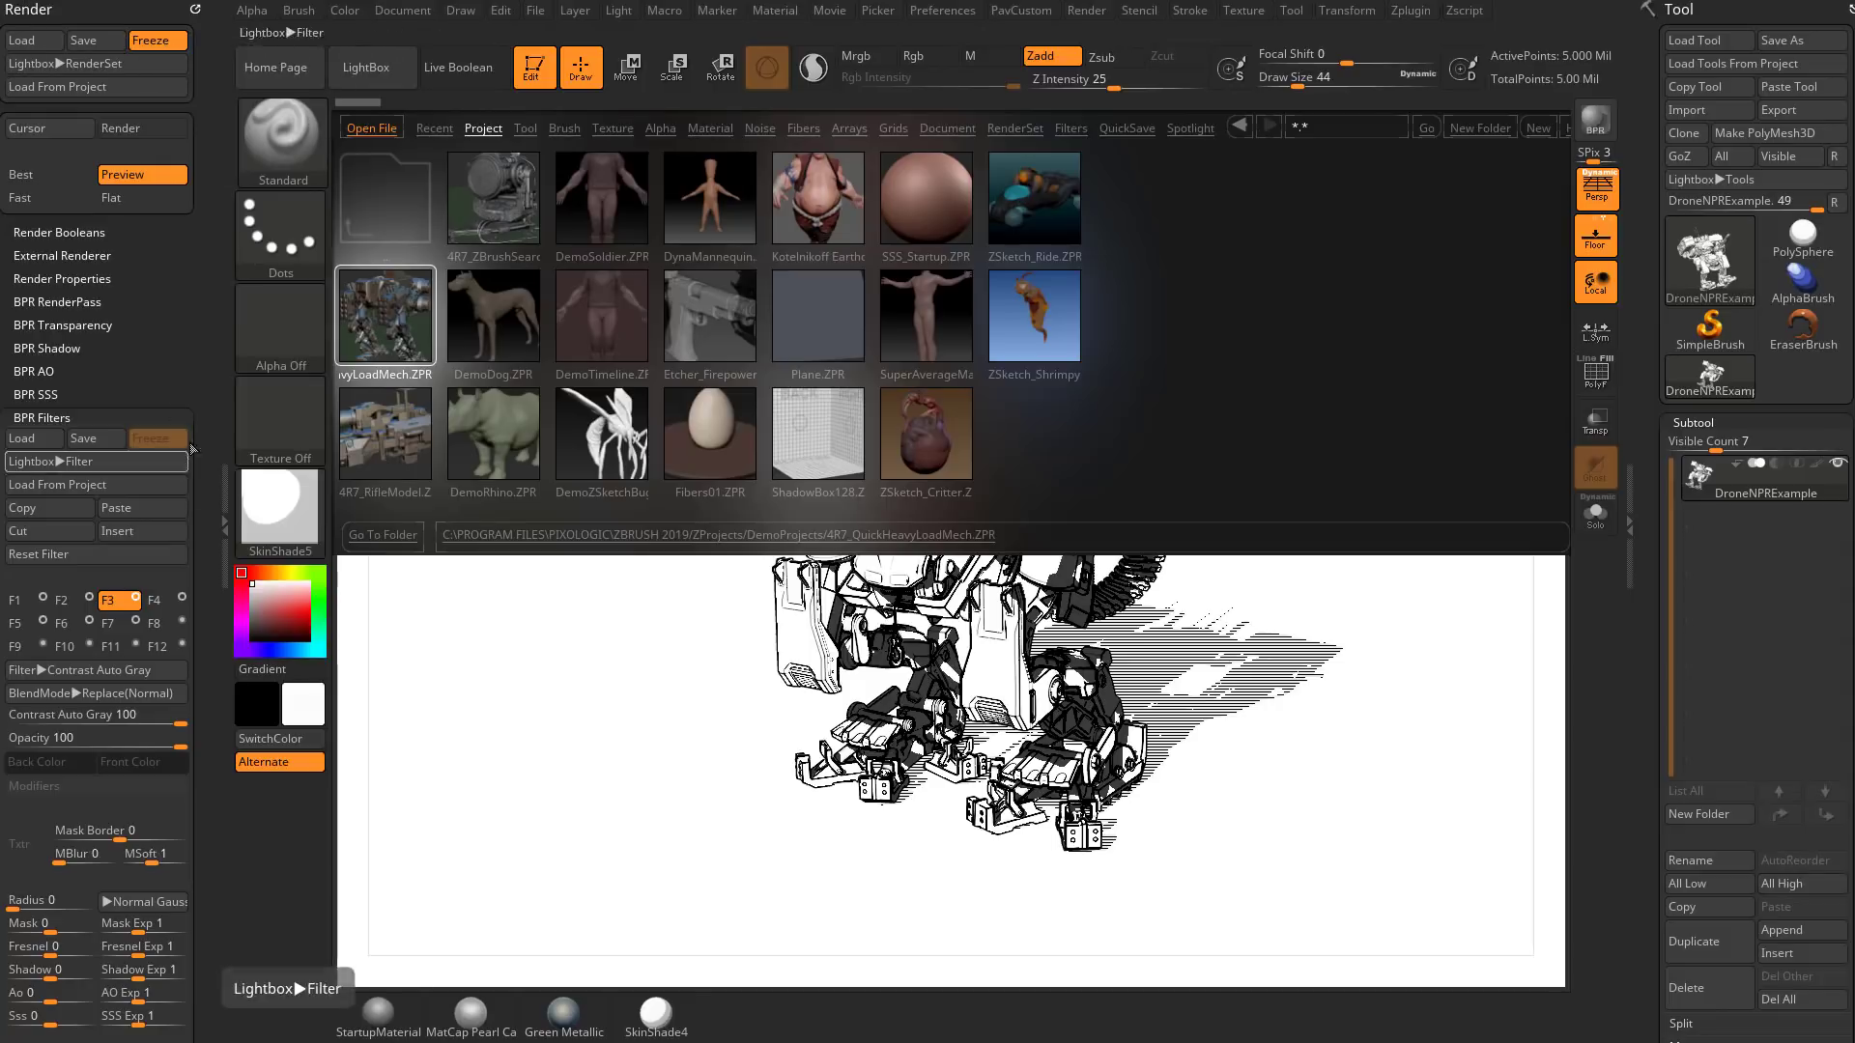
pyautogui.click(154, 42)
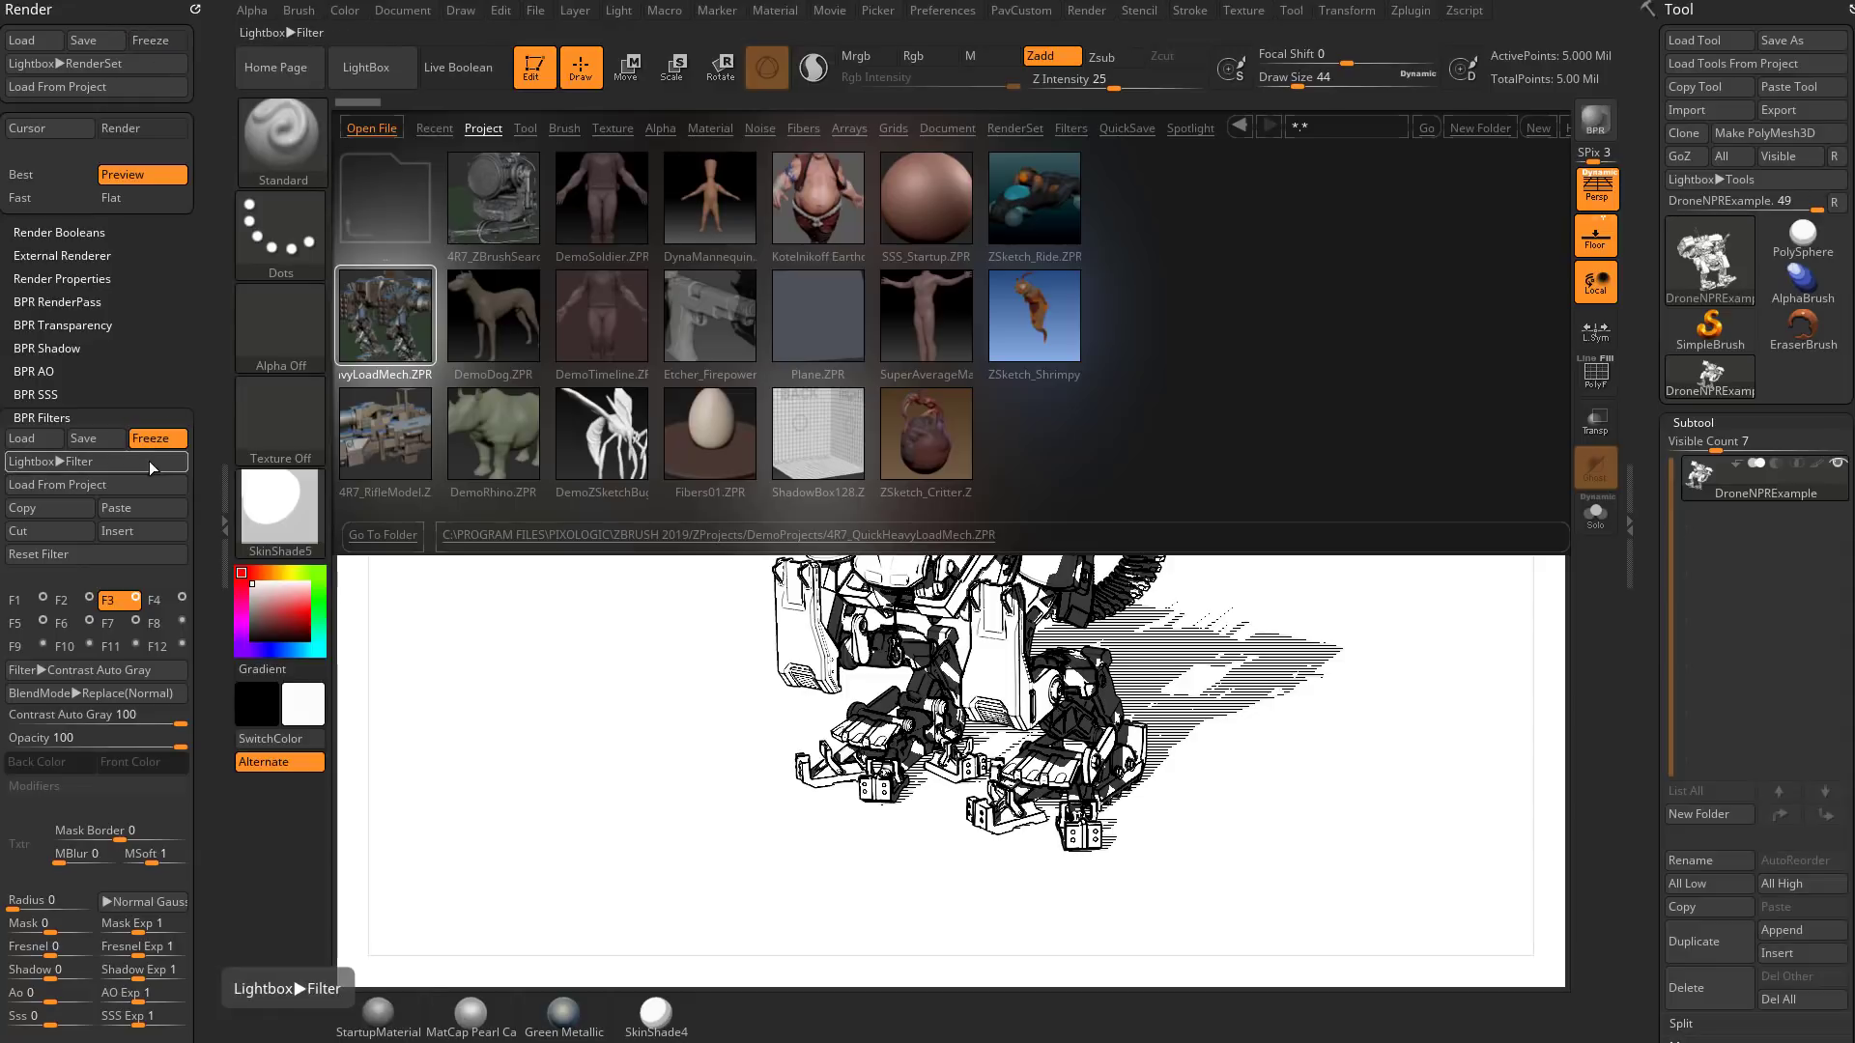
pyautogui.click(164, 44)
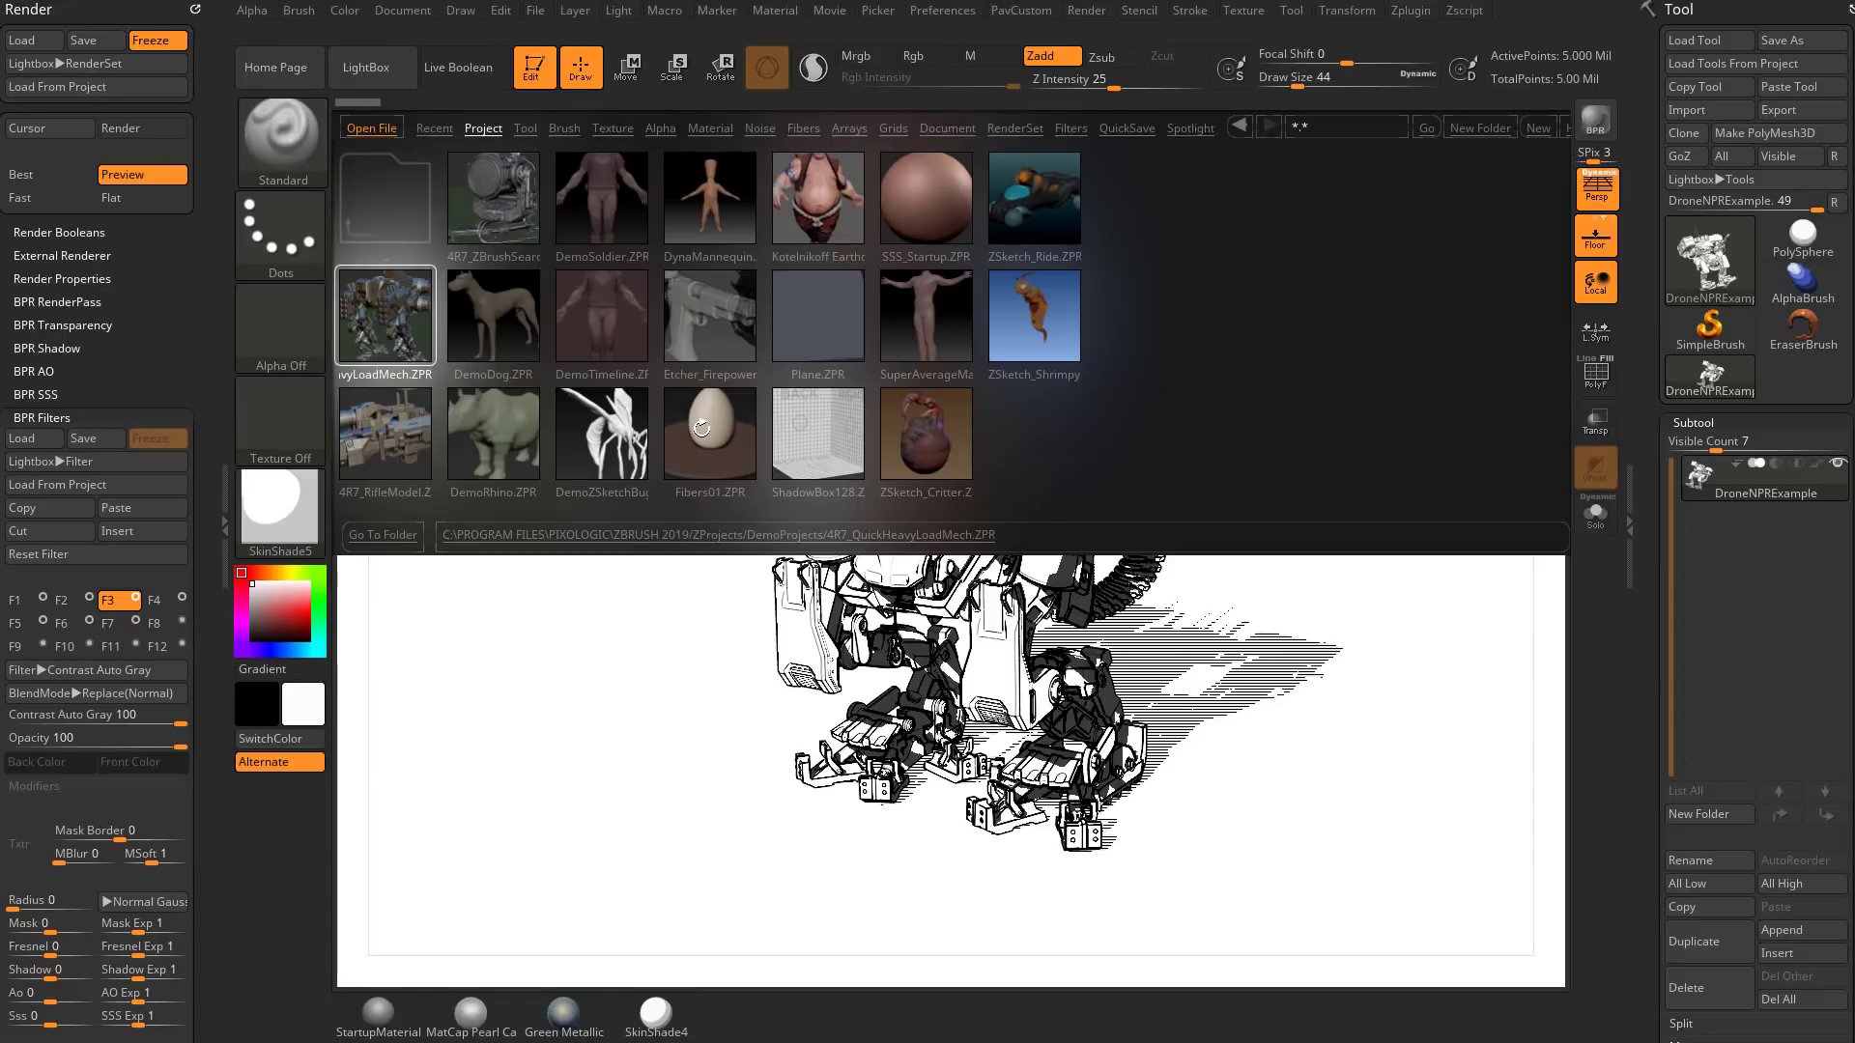
pyautogui.click(150, 39)
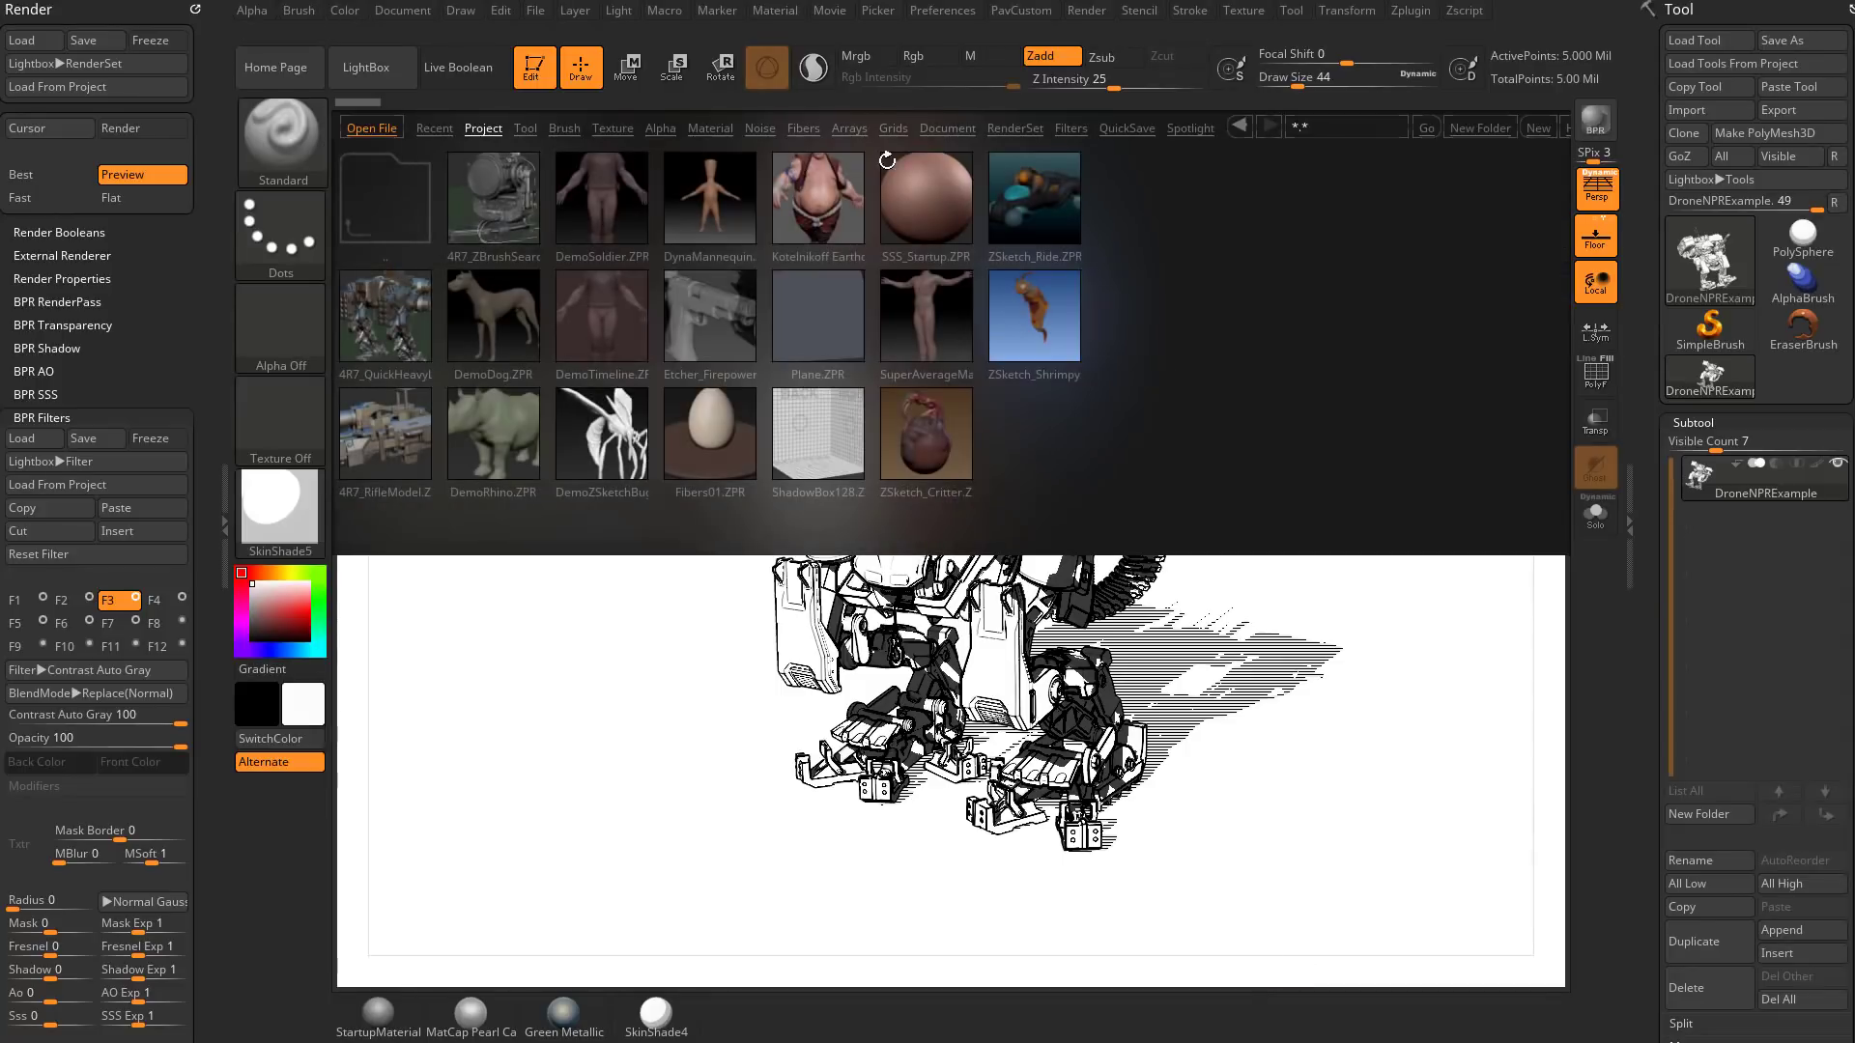
pyautogui.click(1007, 129)
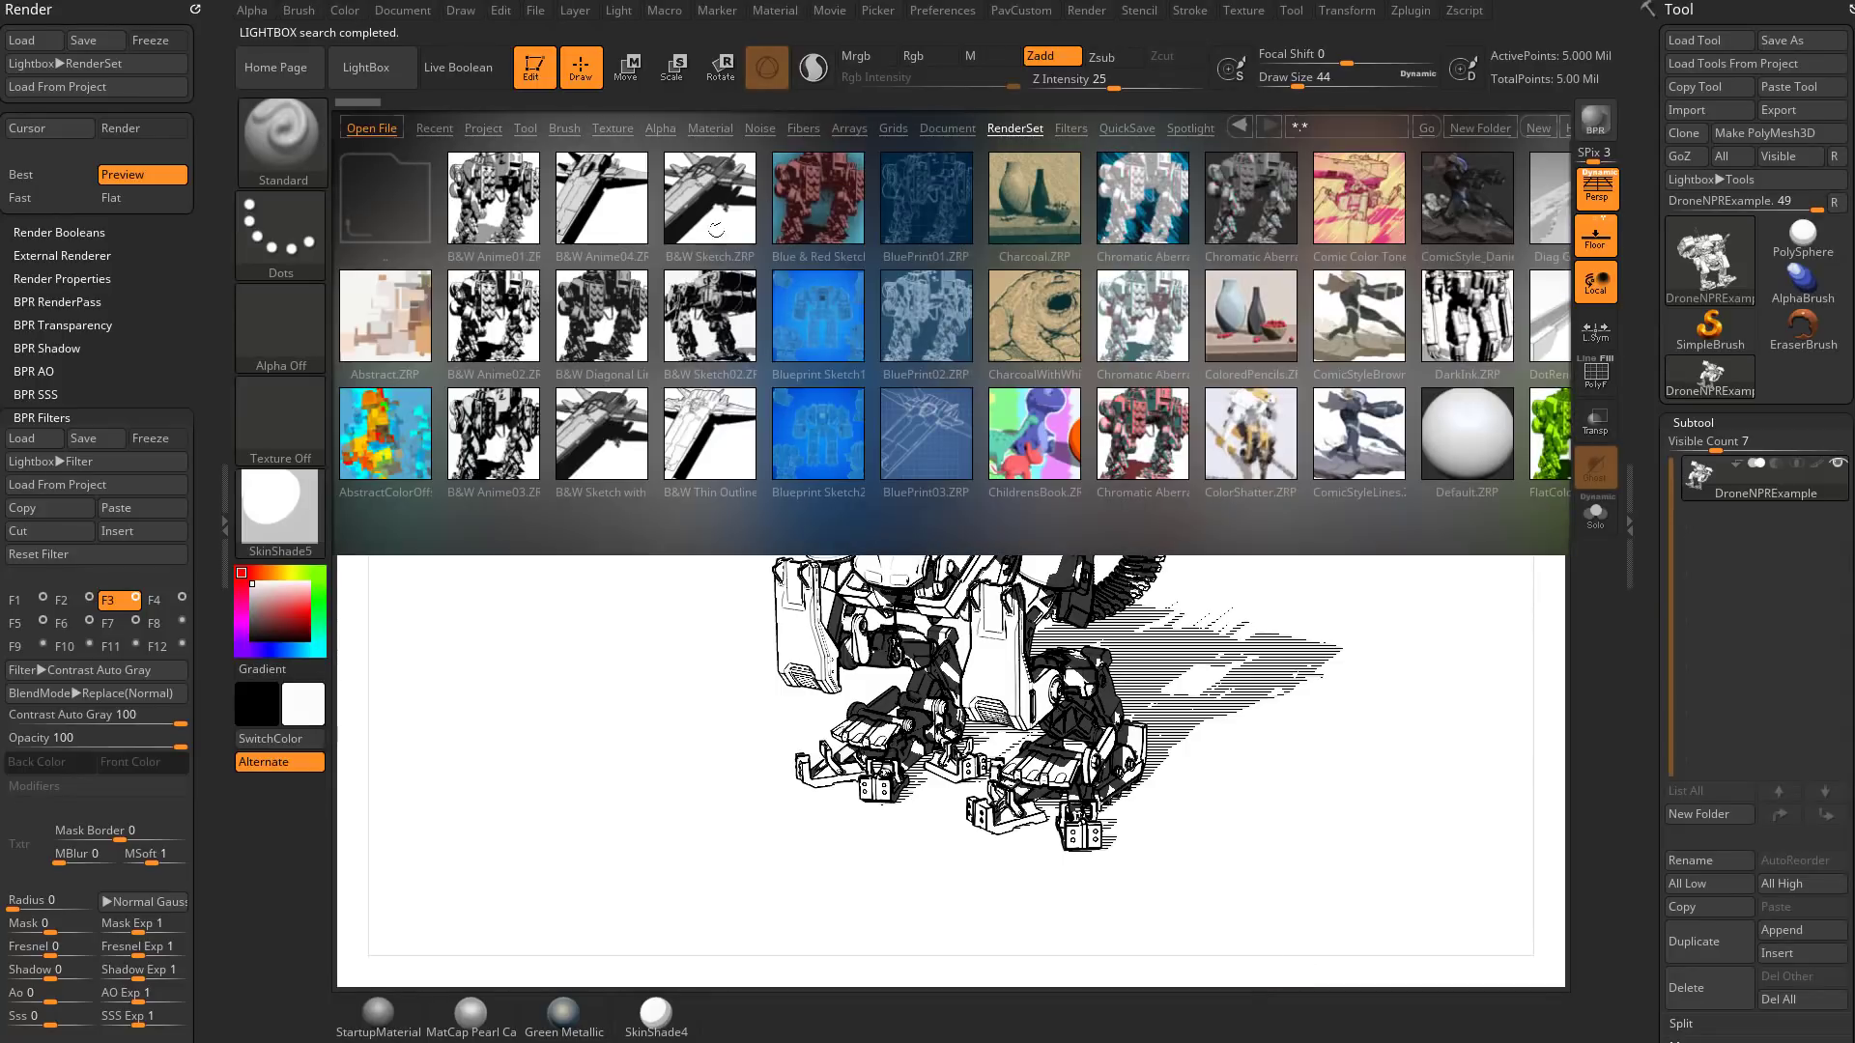